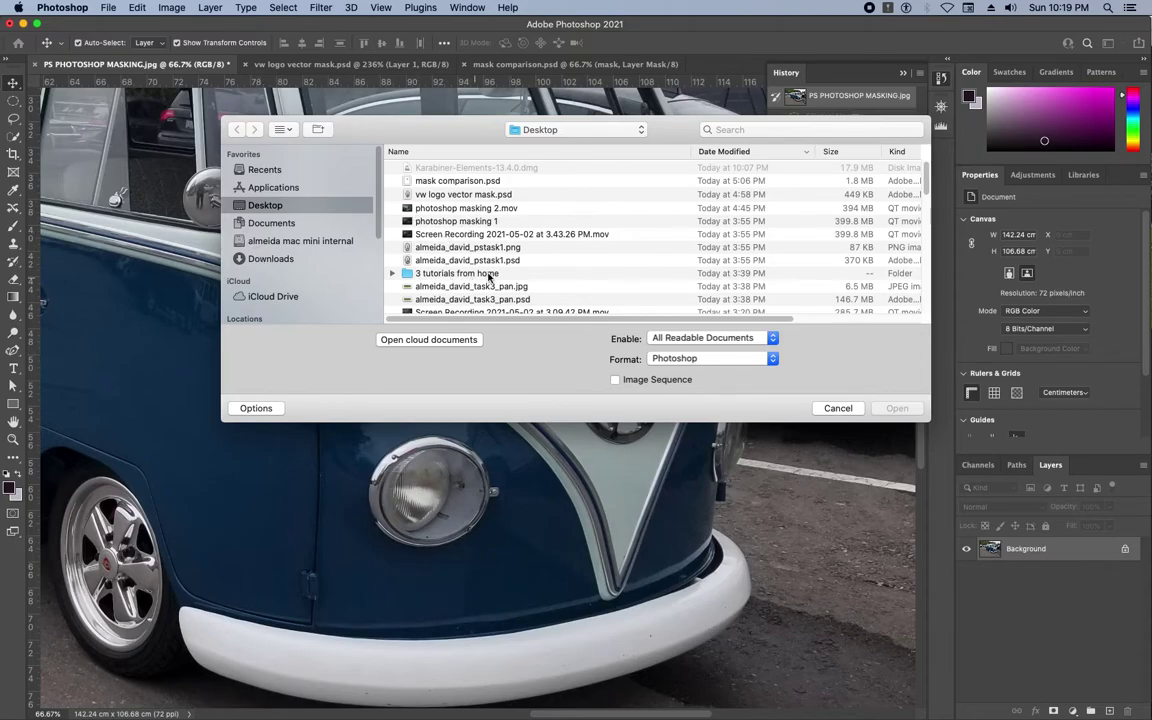
Scroll the Open dialog's file list, then cancel it so the VW bus photo stays in view.
drag(925, 185, 927, 203)
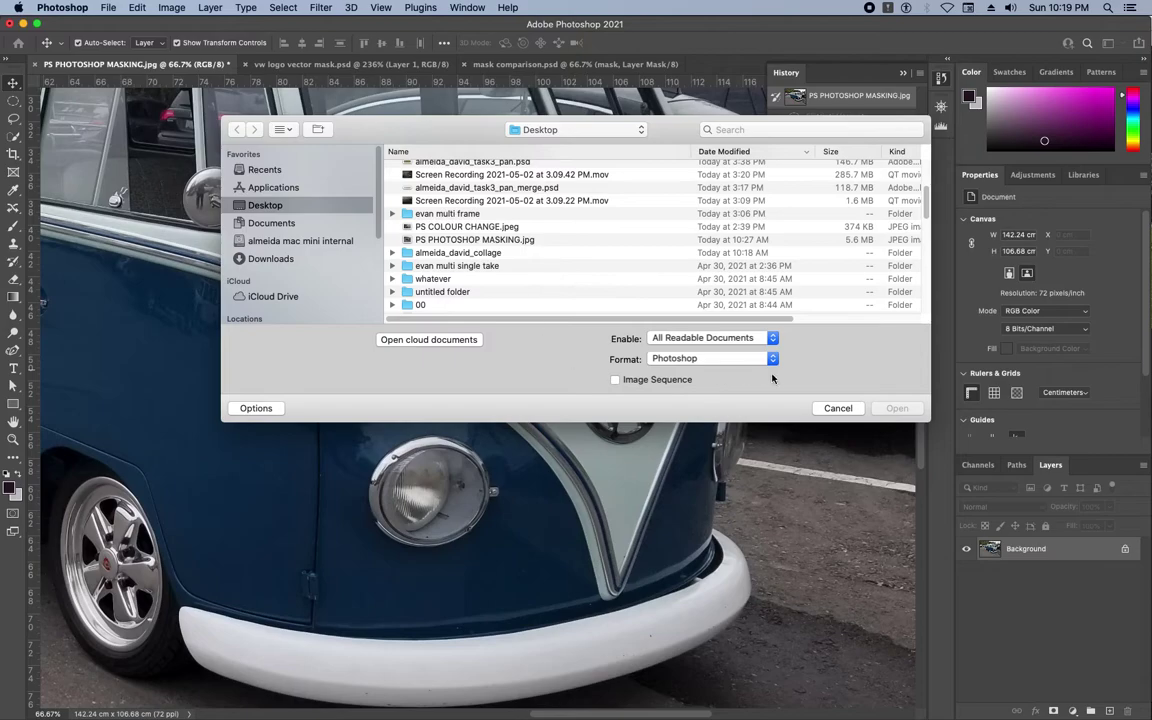
click(838, 410)
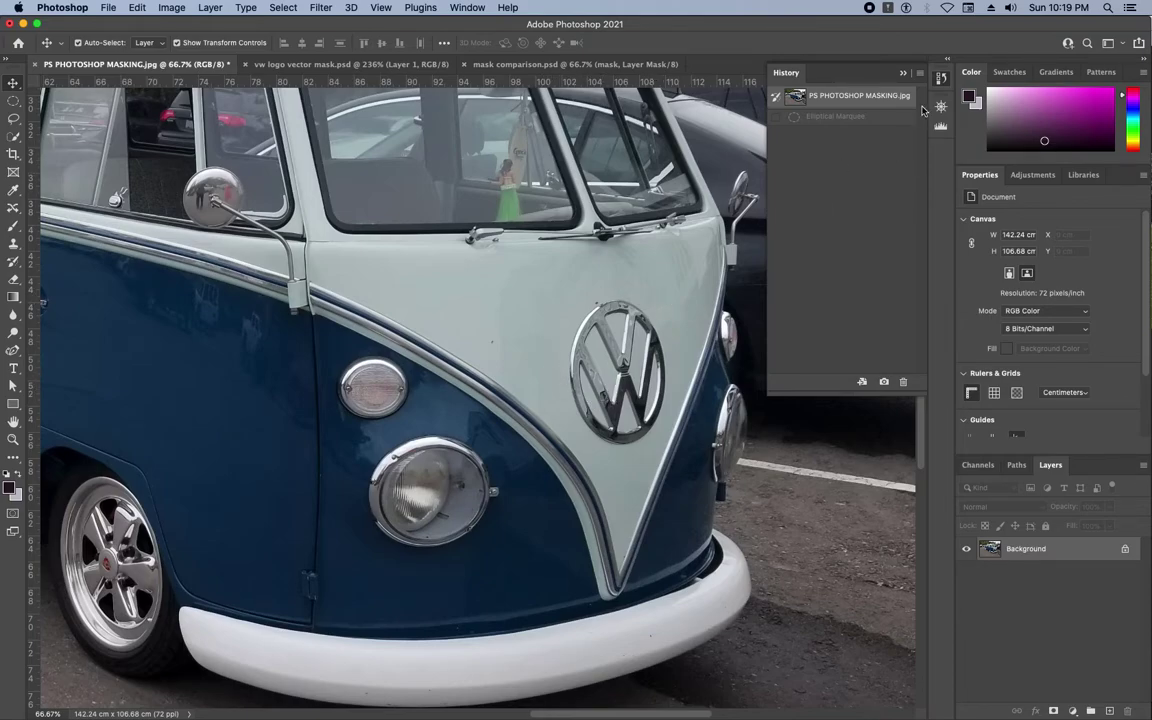
Close History, pan the photo to centre the badge, and draw a rectangular marquee around it.
click(940, 78)
drag(696, 305, 560, 257)
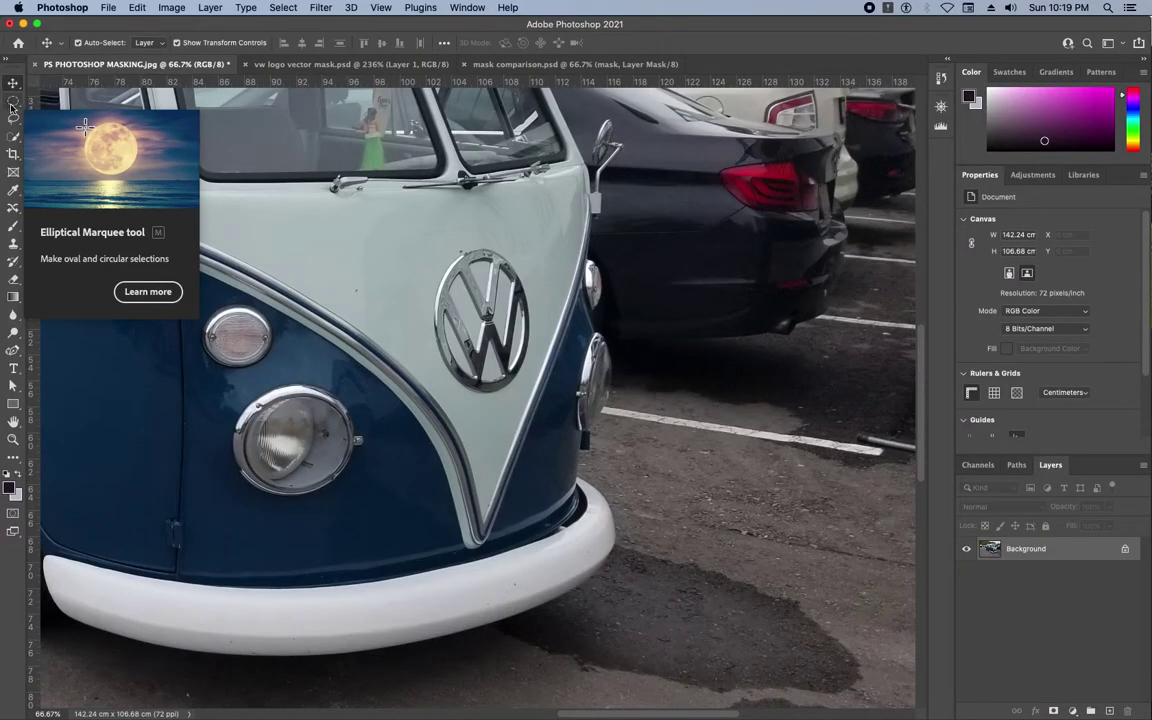
click(13, 101)
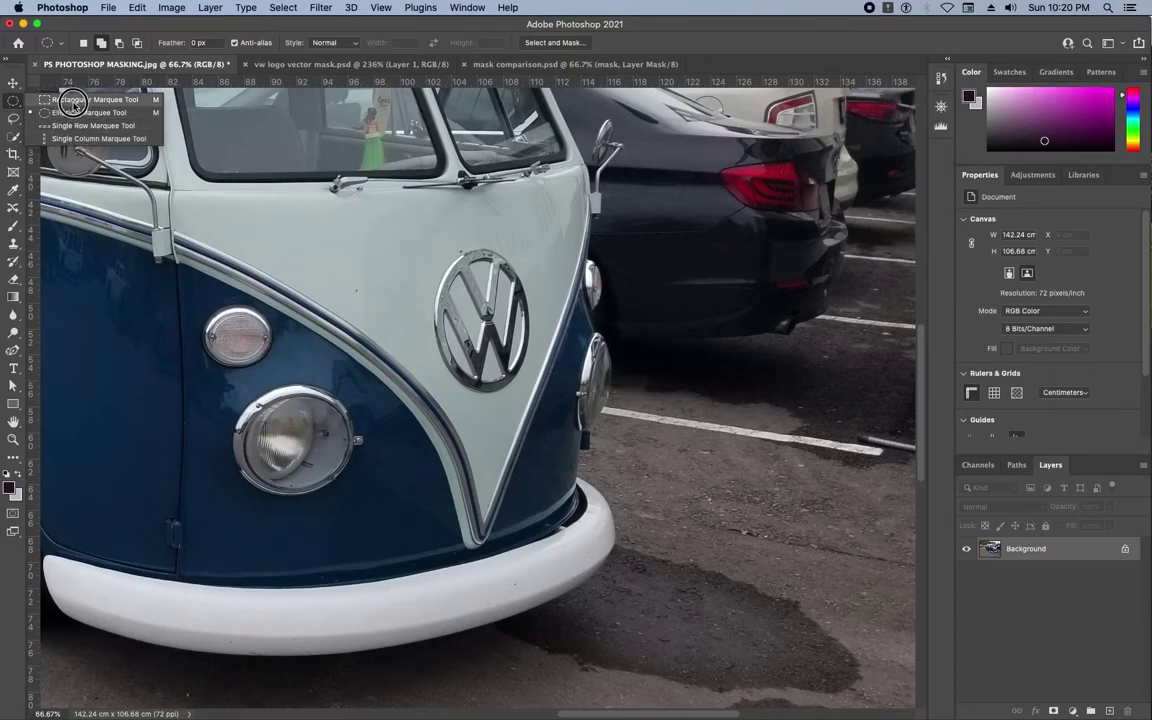
click(74, 104)
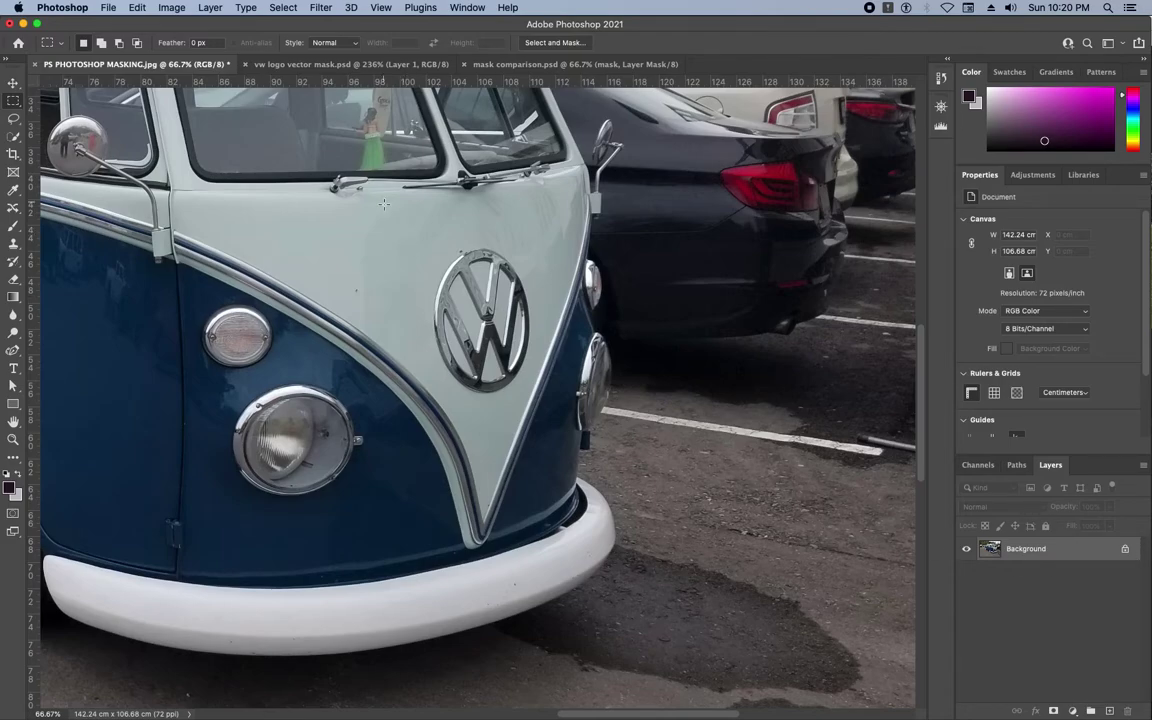
drag(407, 237, 554, 409)
Switch to the Elliptical Marquee and clear the rectangular selection.
click(14, 104)
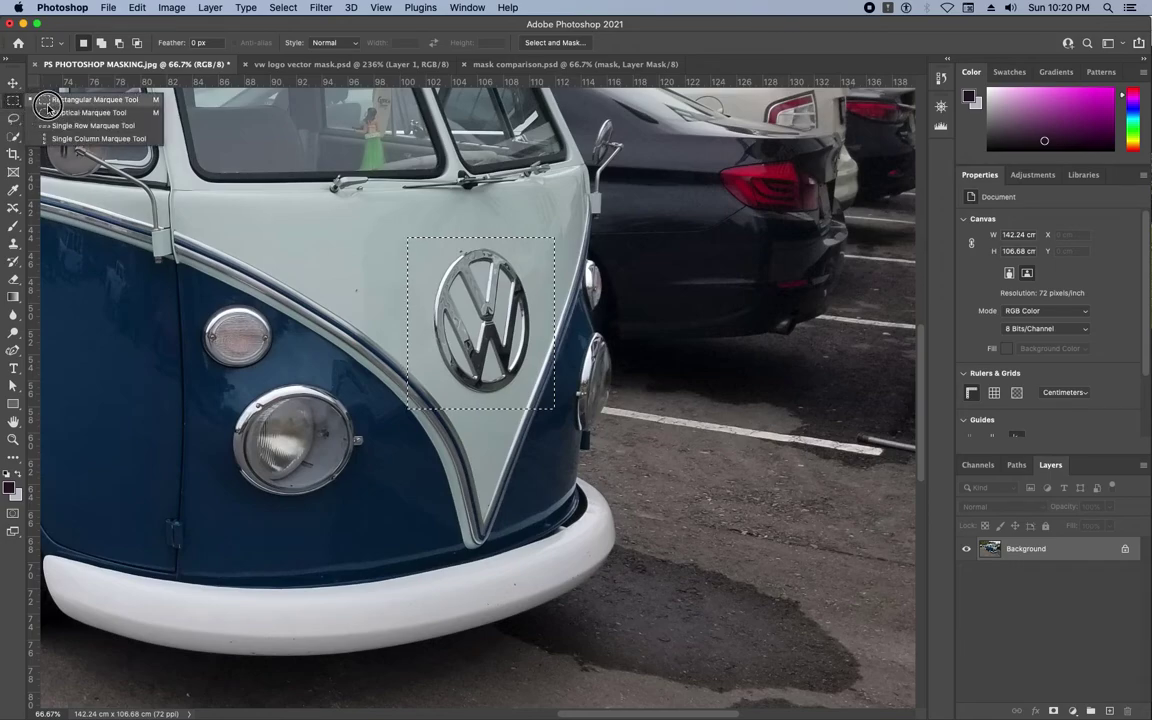
click(60, 111)
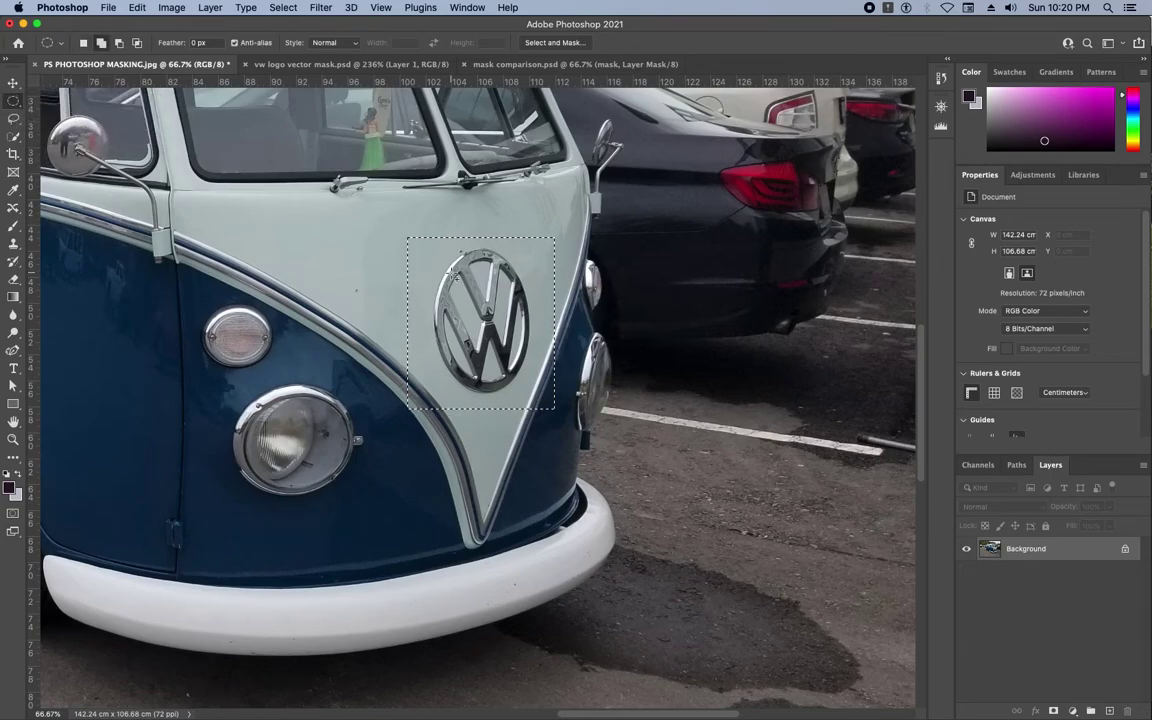
click(408, 242)
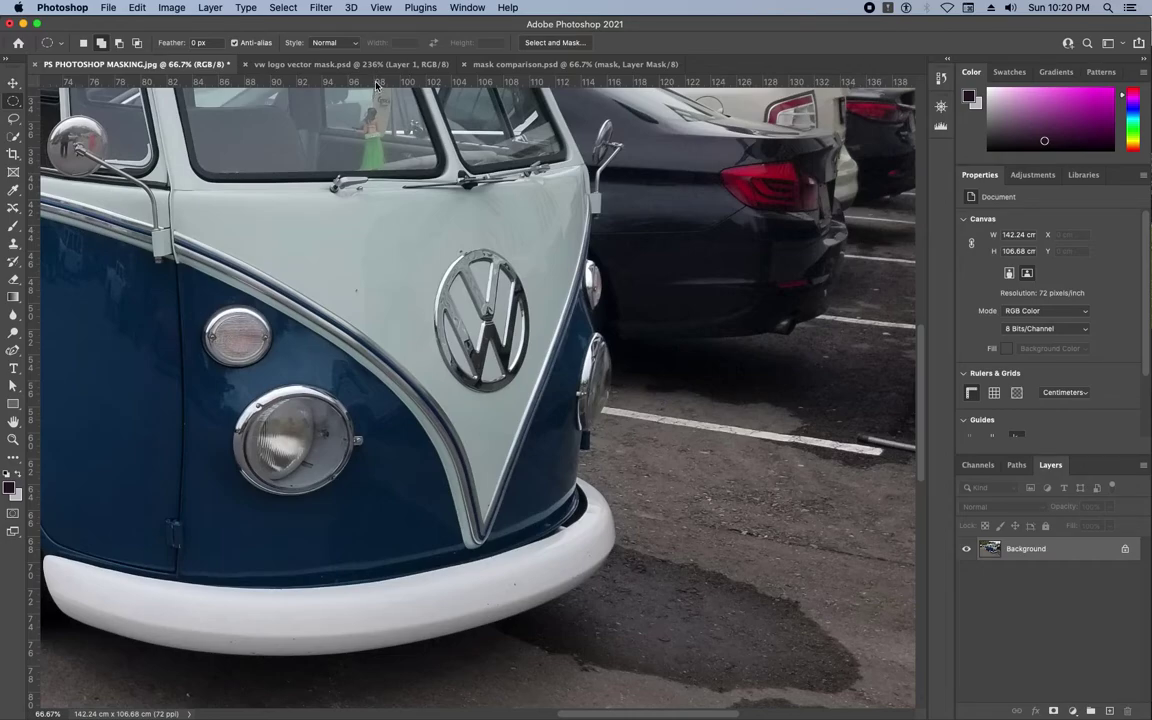
Turn on rulers and drag out a horizontal guide near 43.4 cm and a vertical guide near 98 cm.
key(super+r)
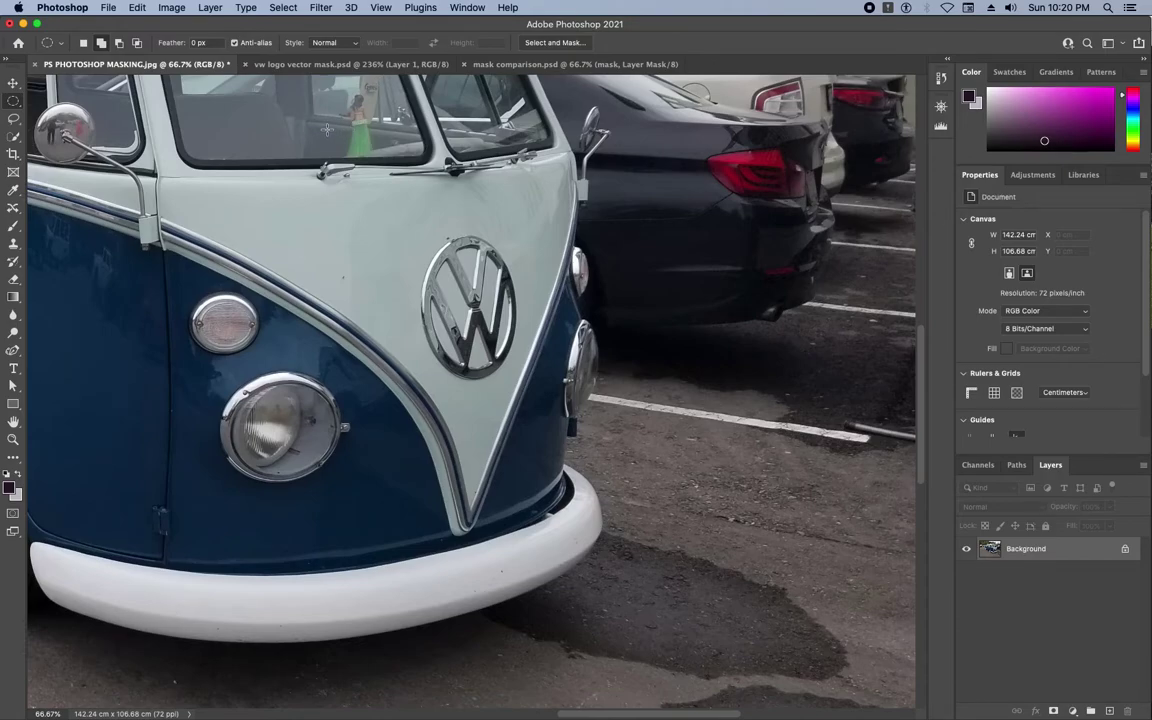
click(384, 8)
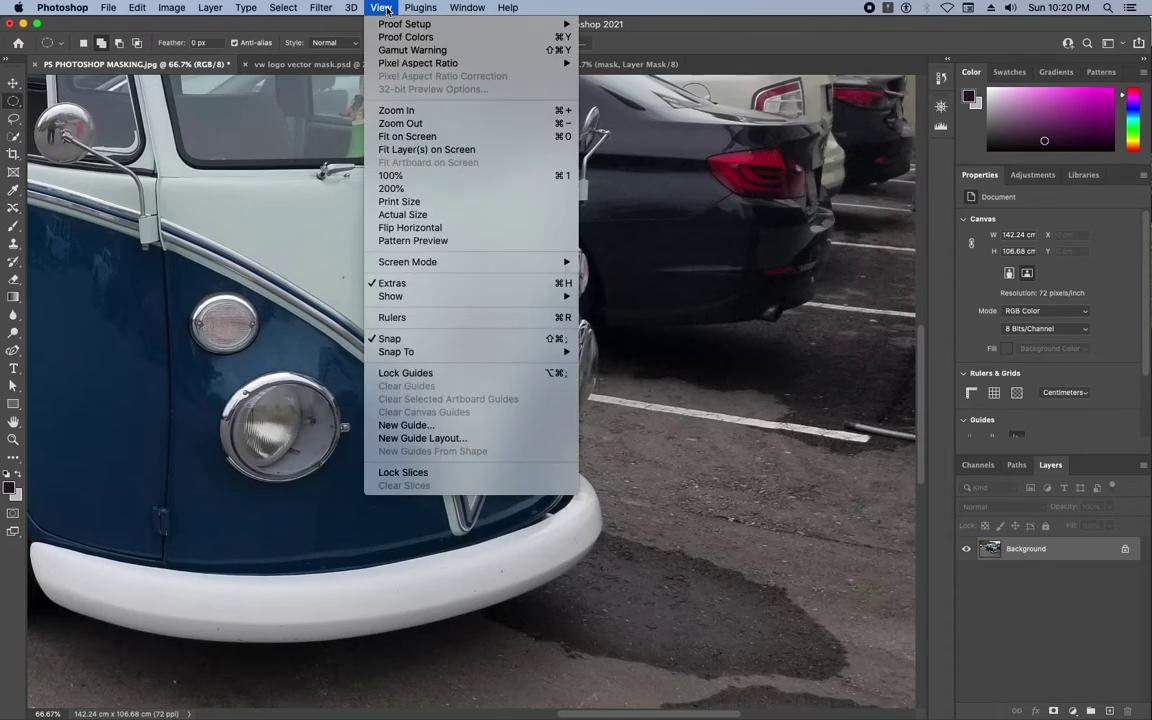
click(441, 318)
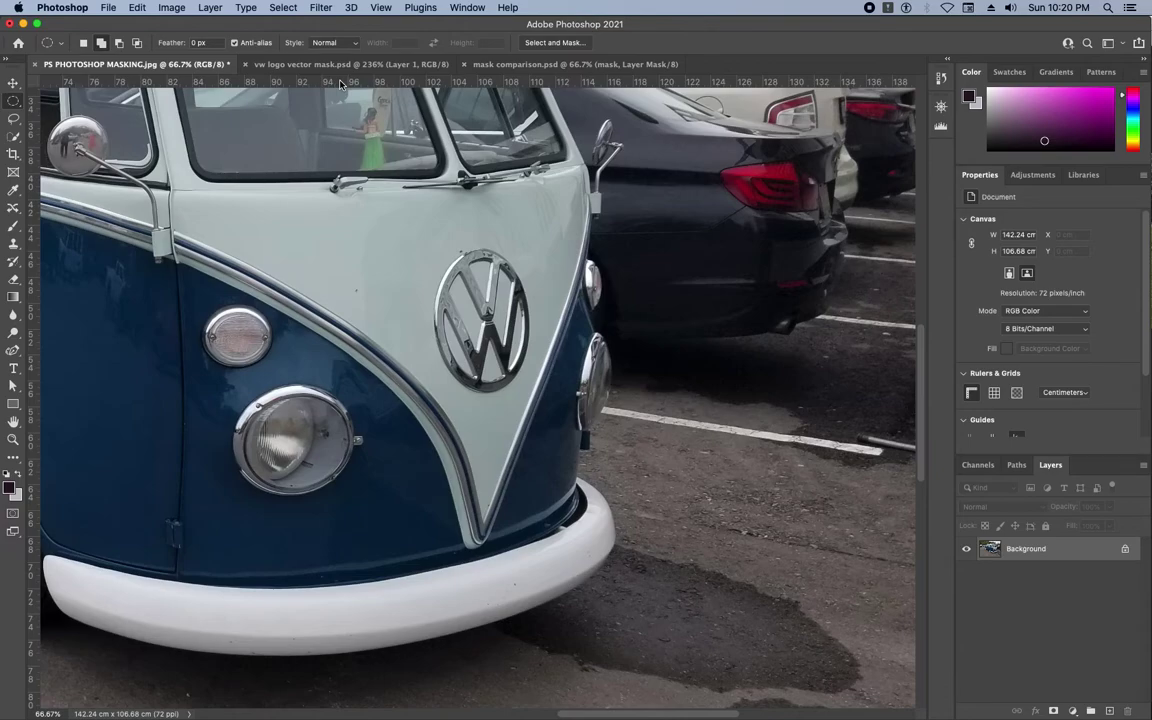
drag(310, 82, 357, 232)
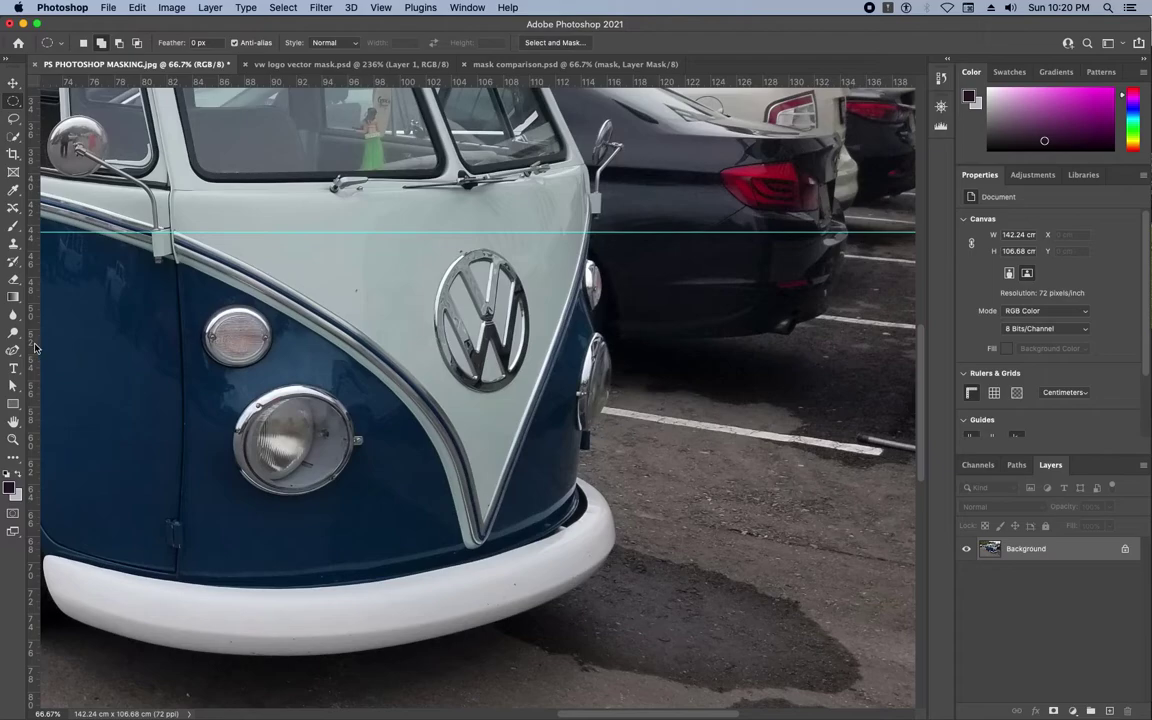
drag(30, 310, 413, 316)
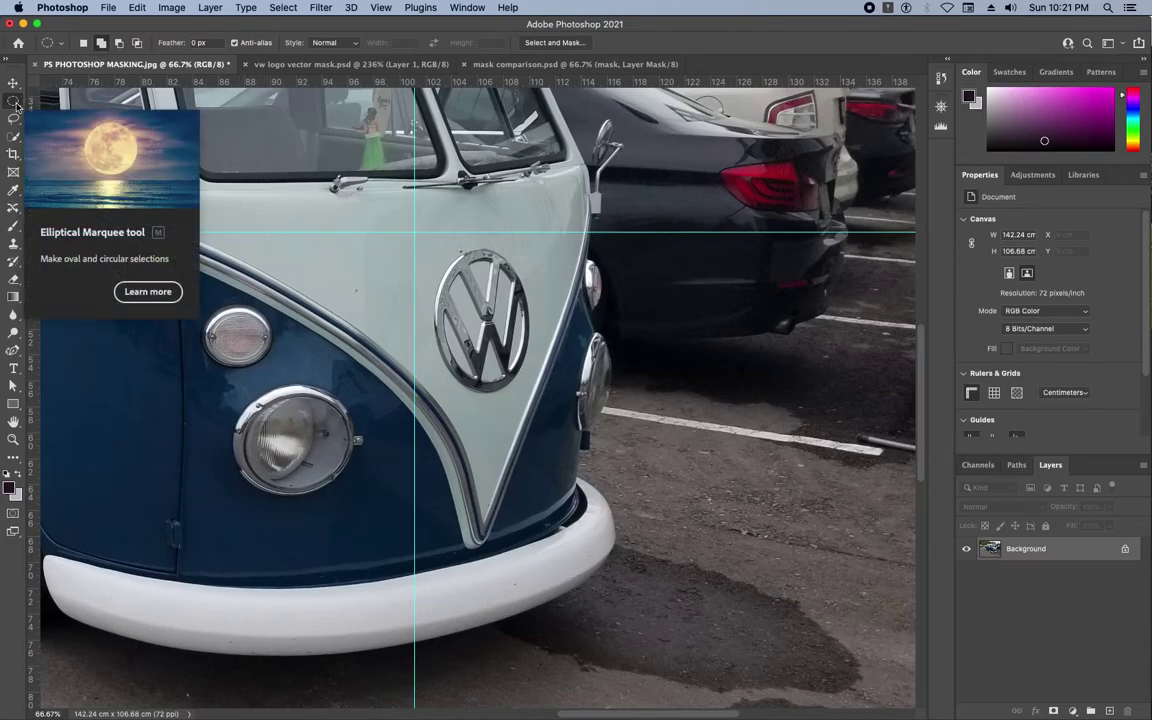
Draw an elliptical selection around the badge, adding ellipses at its upper-left and upper-right.
click(83, 45)
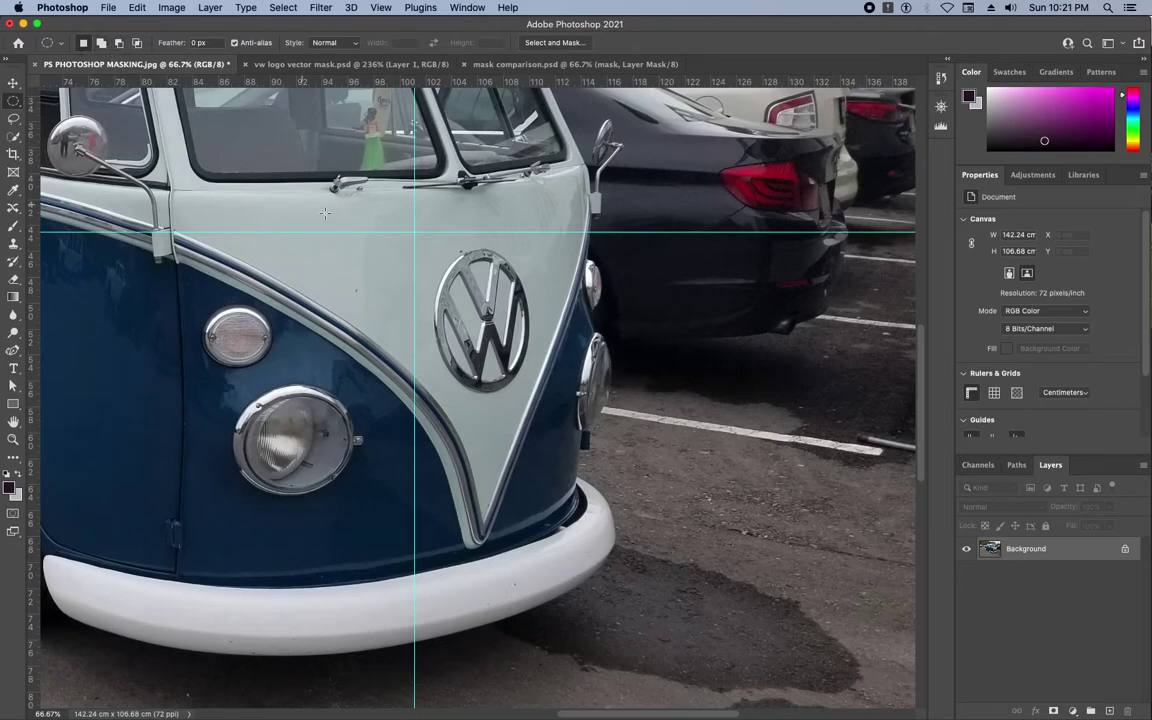
drag(414, 232, 544, 408)
click(101, 43)
drag(412, 240, 452, 278)
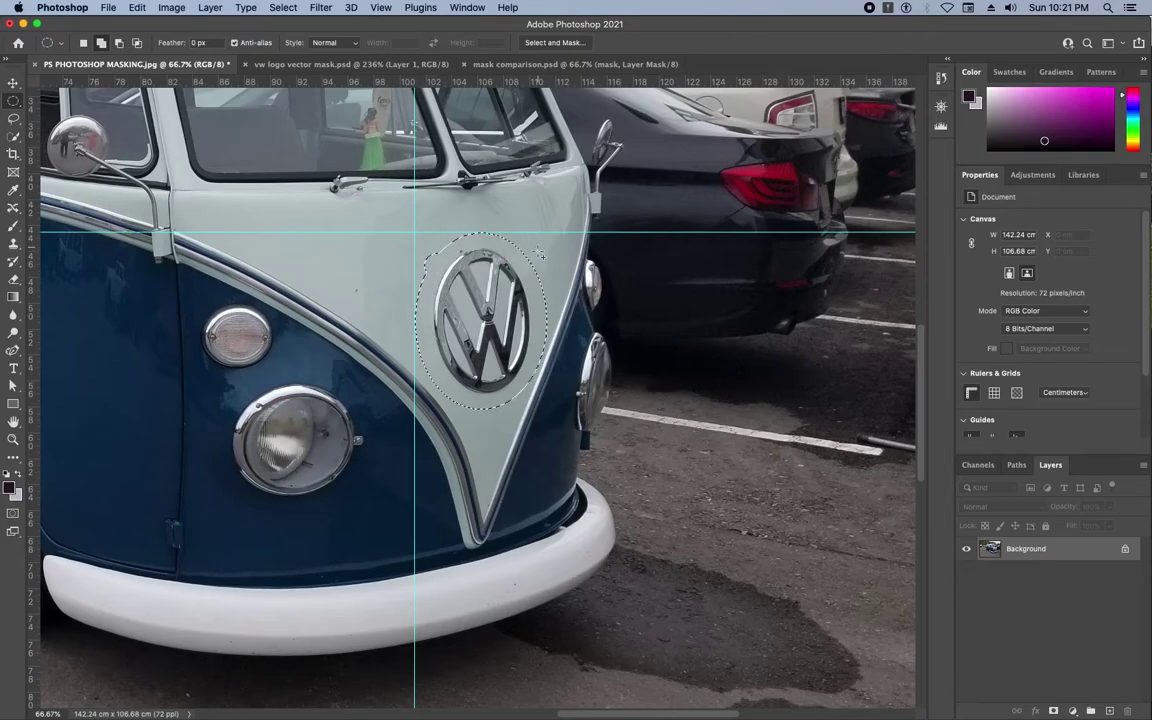
drag(499, 232, 548, 288)
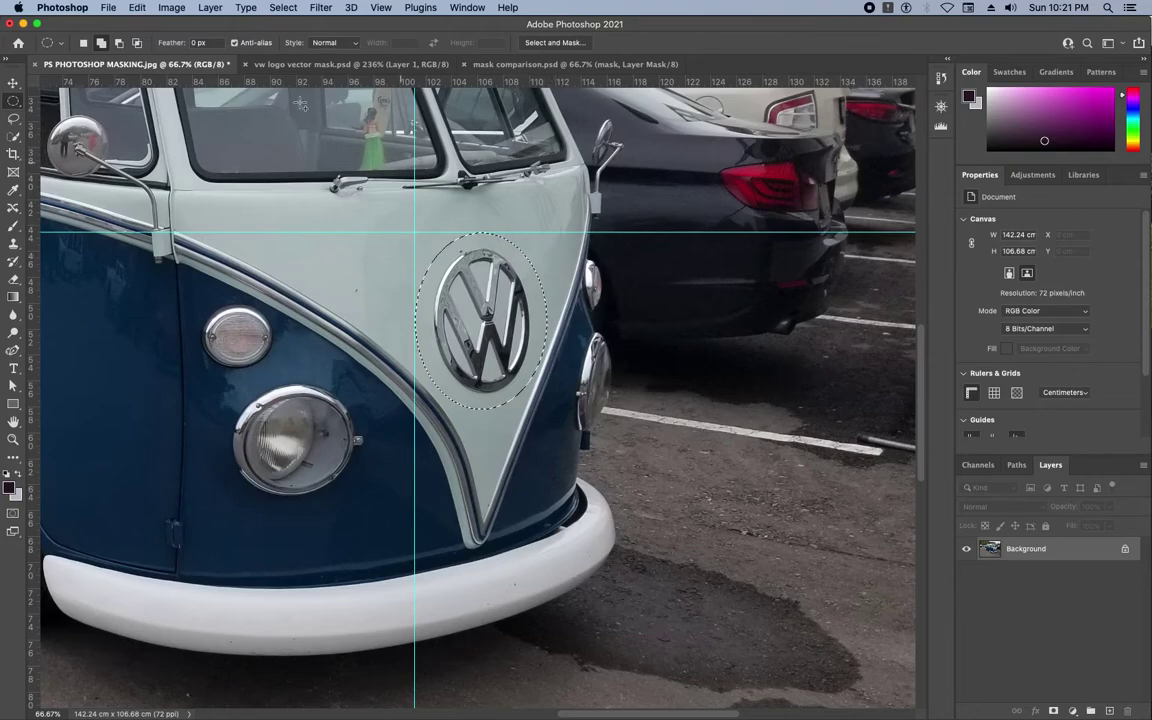
click(83, 43)
Test-paint dark maroon with a size-50 brush inside the selection, then revert it in History.
key(b)
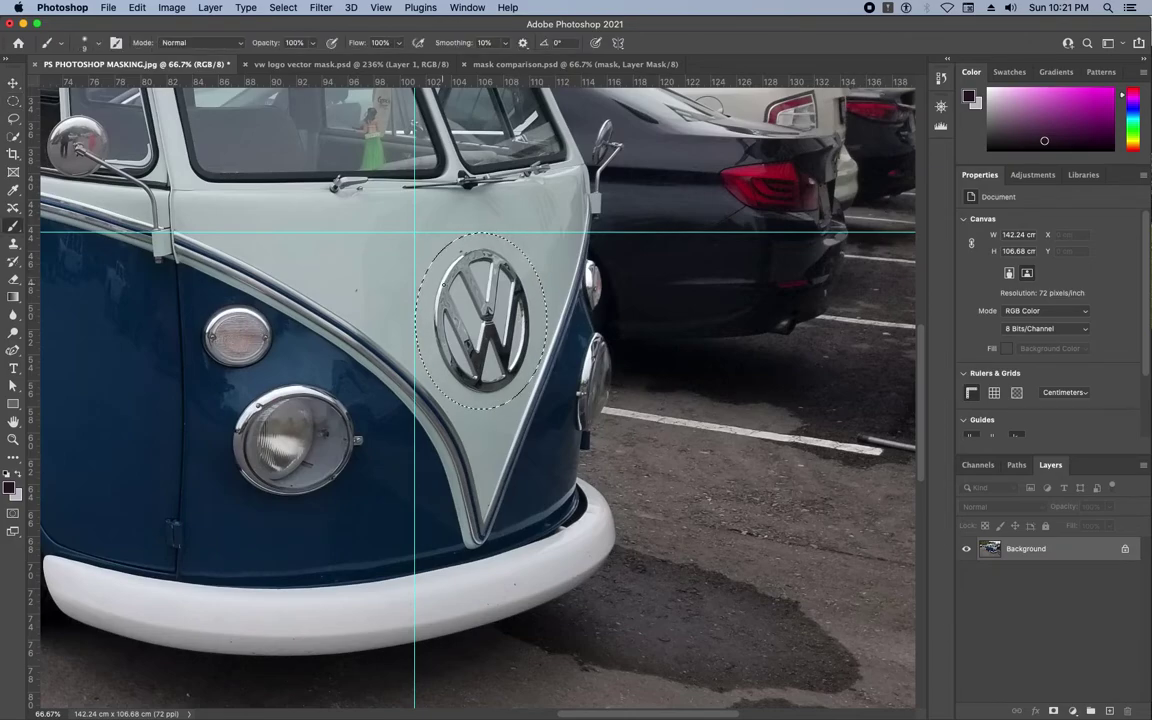
key(bracketright)
key(bracketright)
key(bracketright)
mouse_move(417, 262)
mouse_down()
mouse_move(480, 300)
mouse_move(450, 355)
mouse_move(522, 342)
mouse_move(440, 265)
mouse_move(501, 237)
mouse_move(373, 283)
mouse_move(556, 298)
mouse_move(514, 337)
mouse_up()
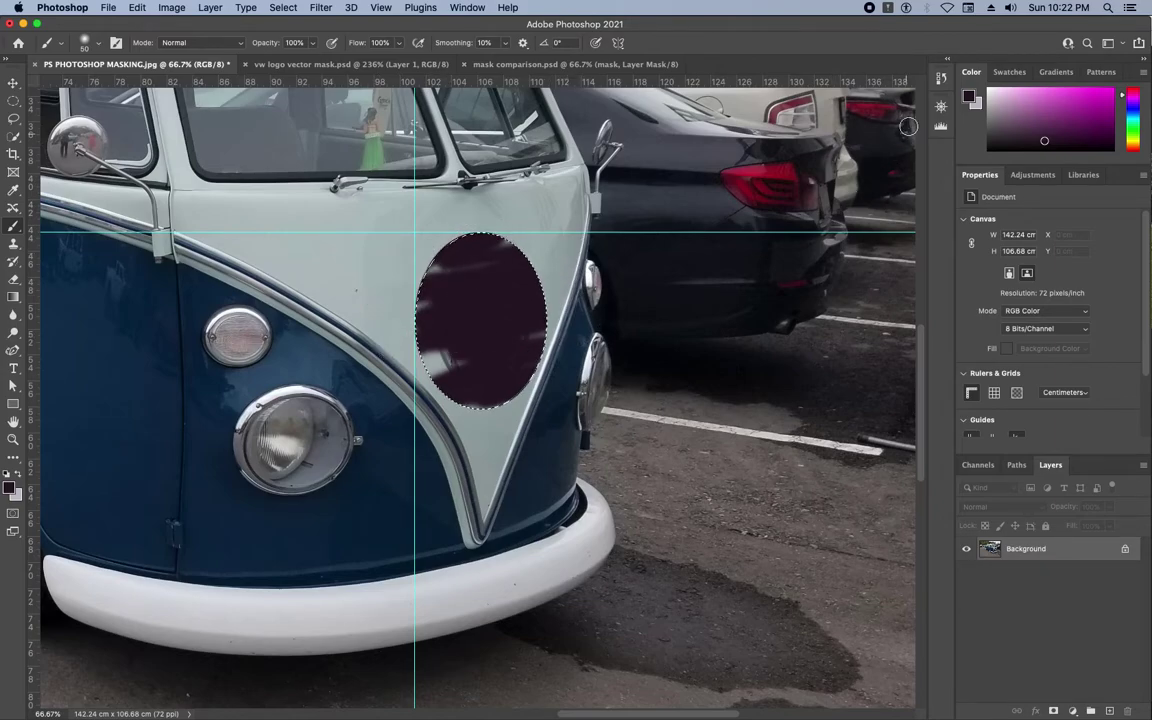
click(940, 79)
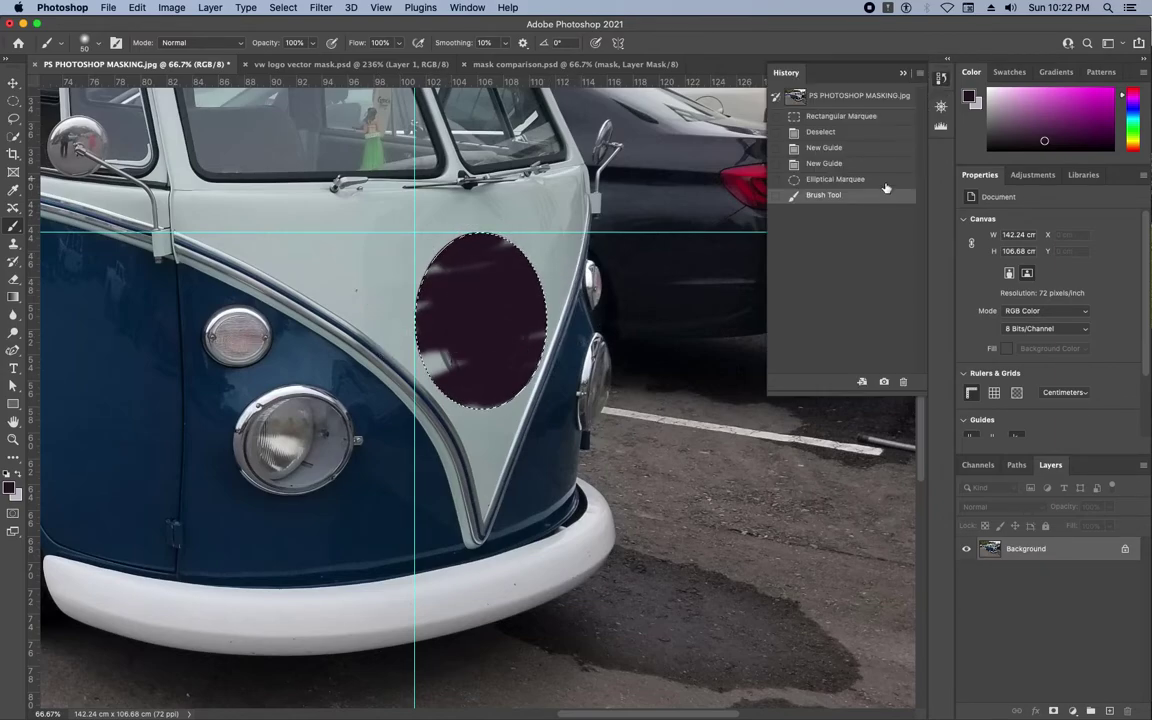
click(835, 180)
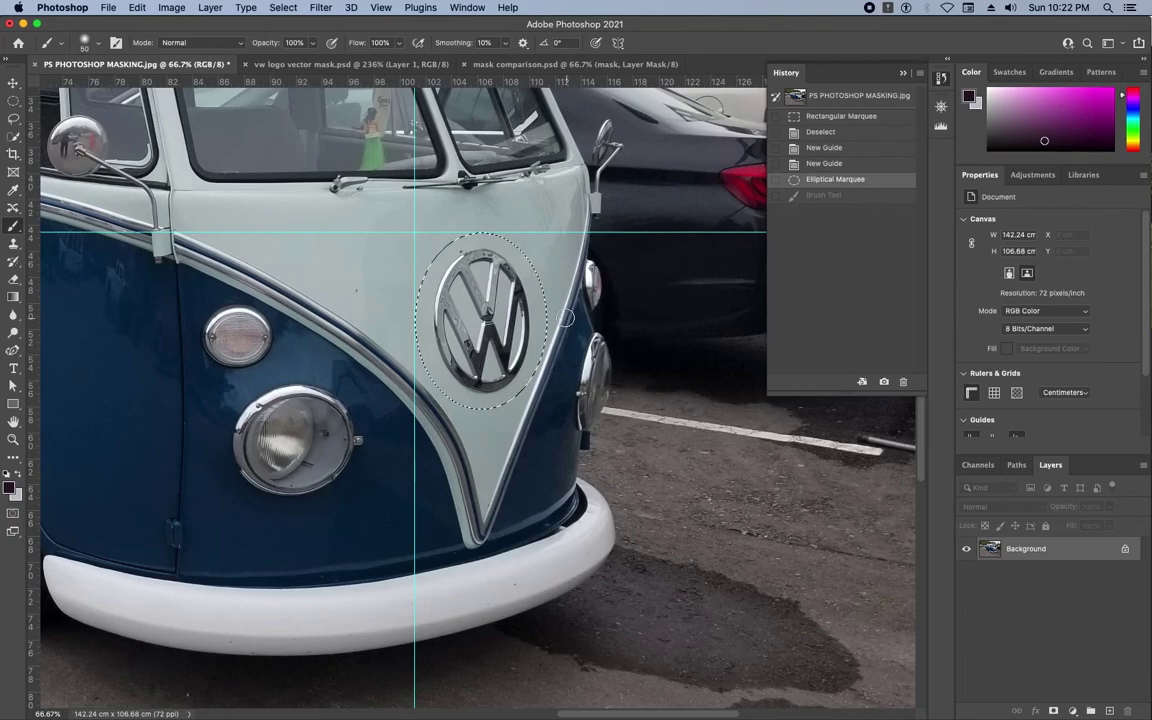
Copy the selected badge, Paste in Place it as Layer 1, and select the Background layer.
click(137, 7)
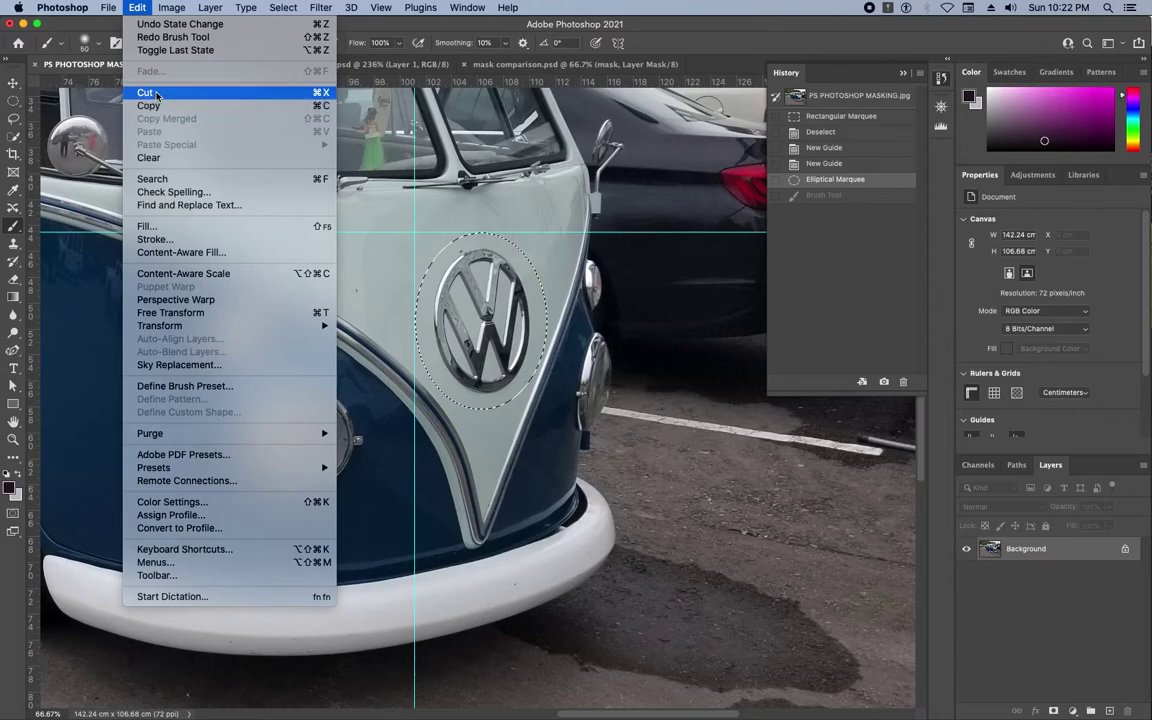
click(157, 106)
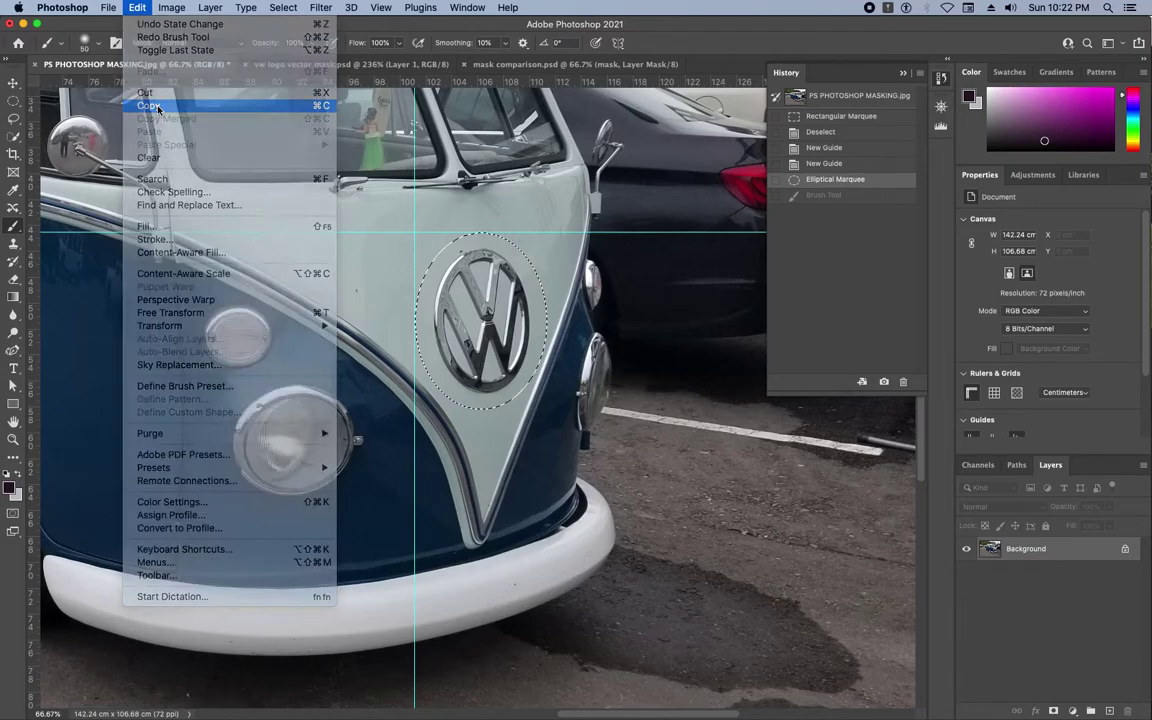
click(137, 8)
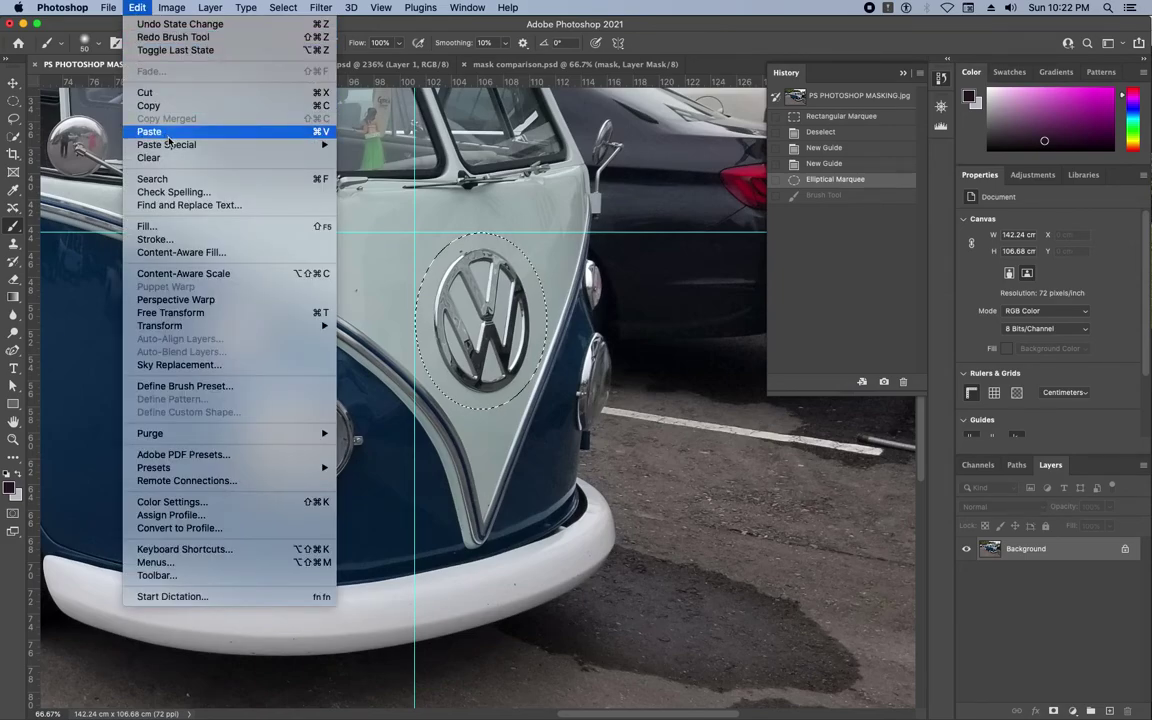
mouse_move(173, 148)
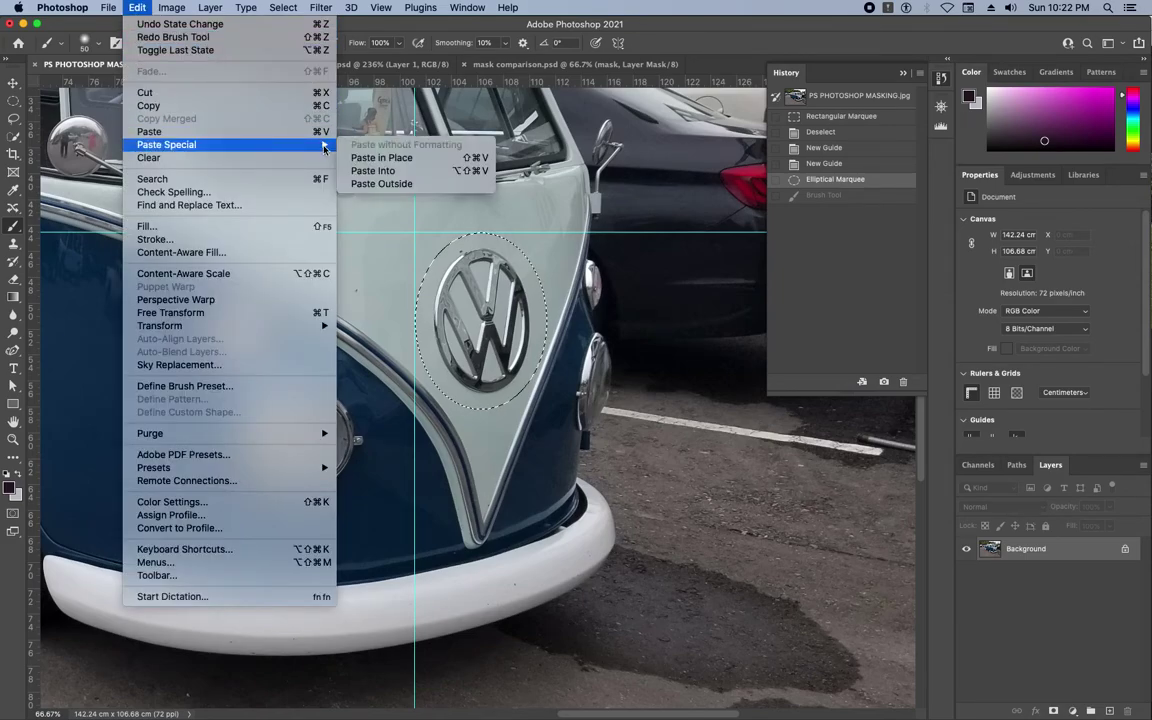
click(384, 158)
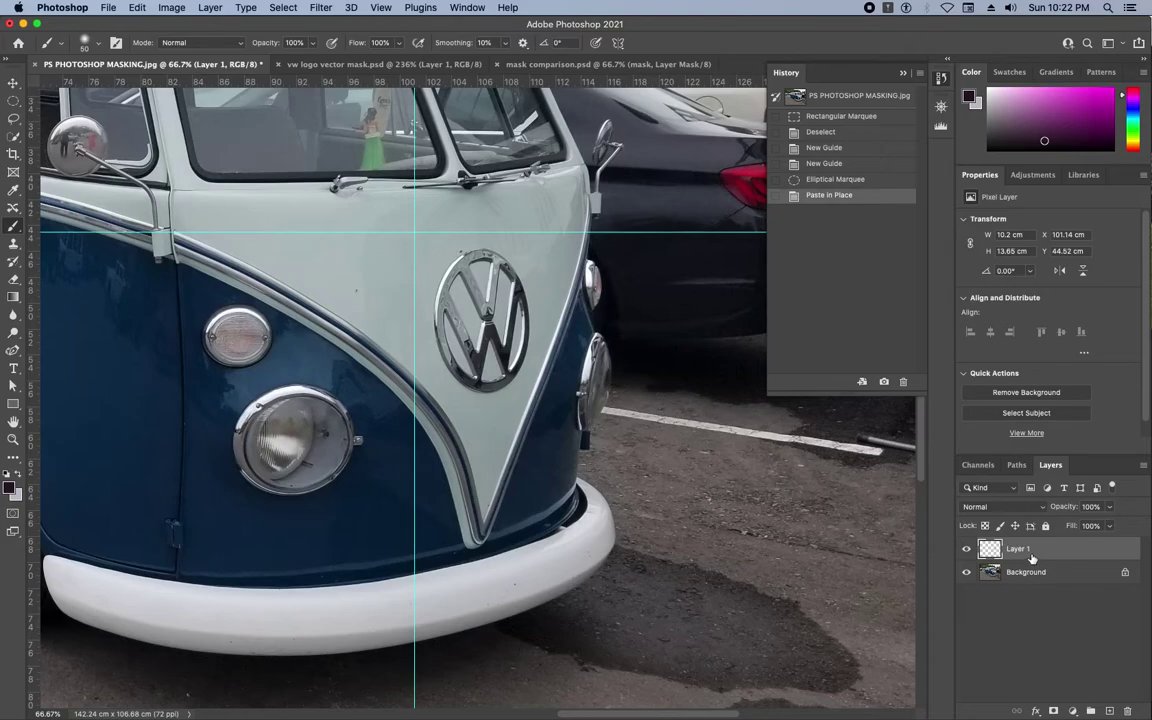
click(1030, 574)
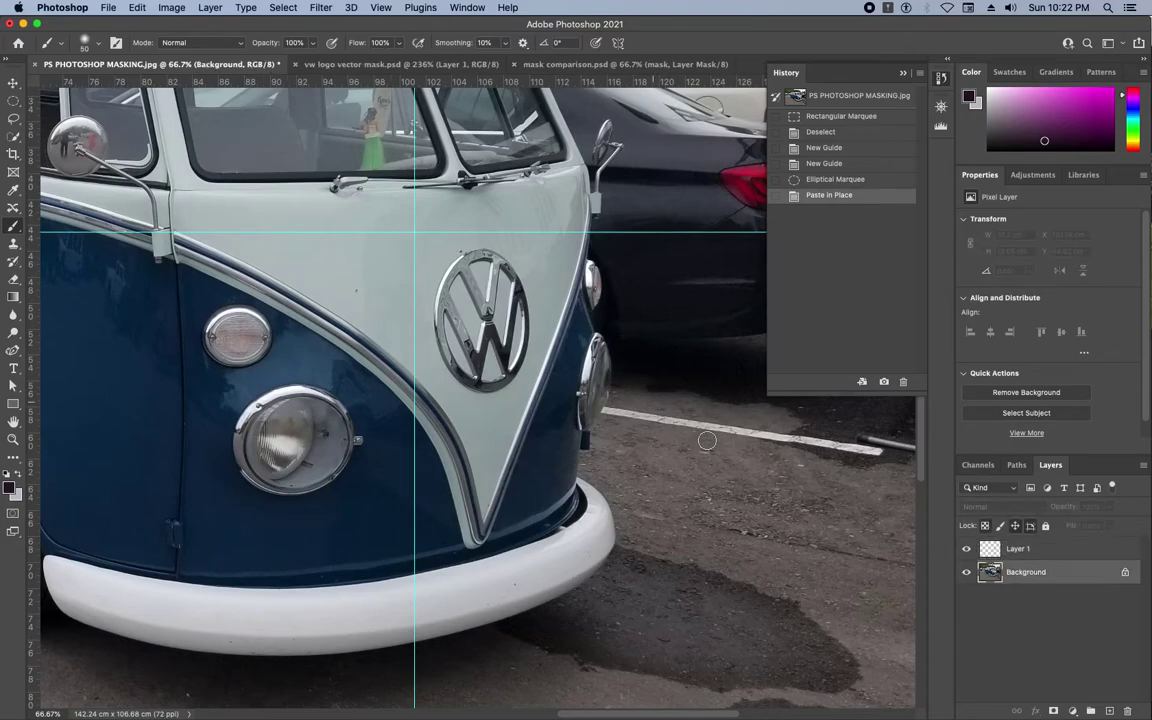
Create a new white document from the Clipboard preset (289 × 387 px).
click(109, 8)
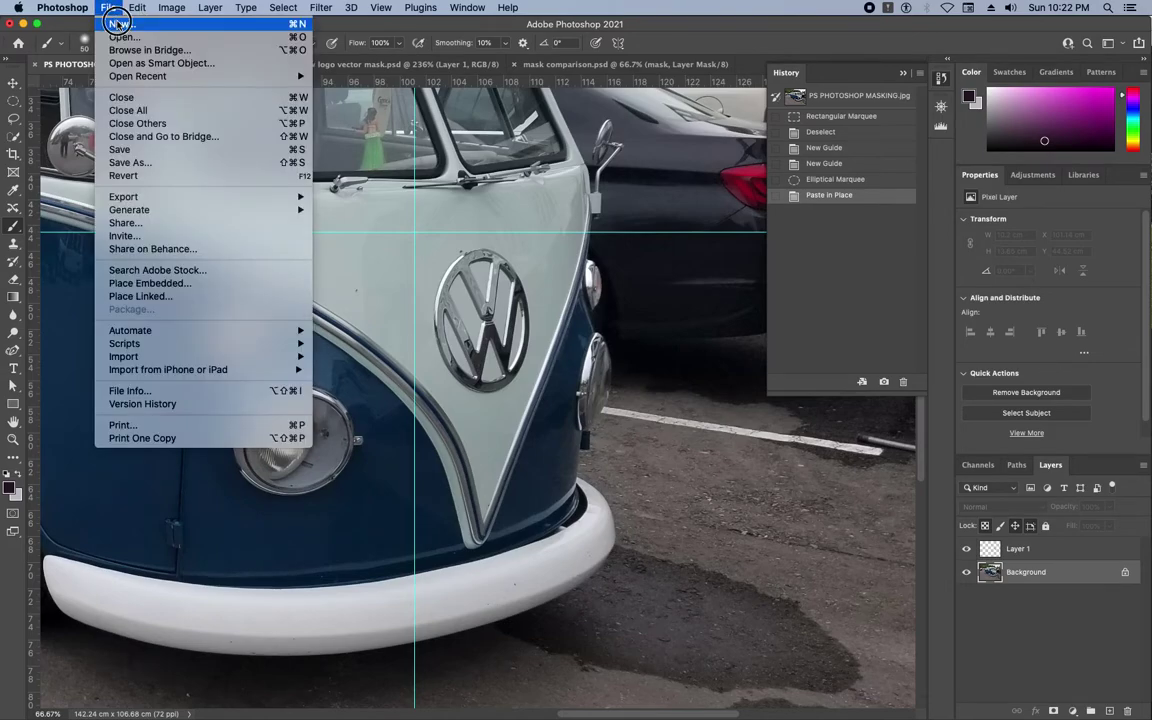
click(122, 24)
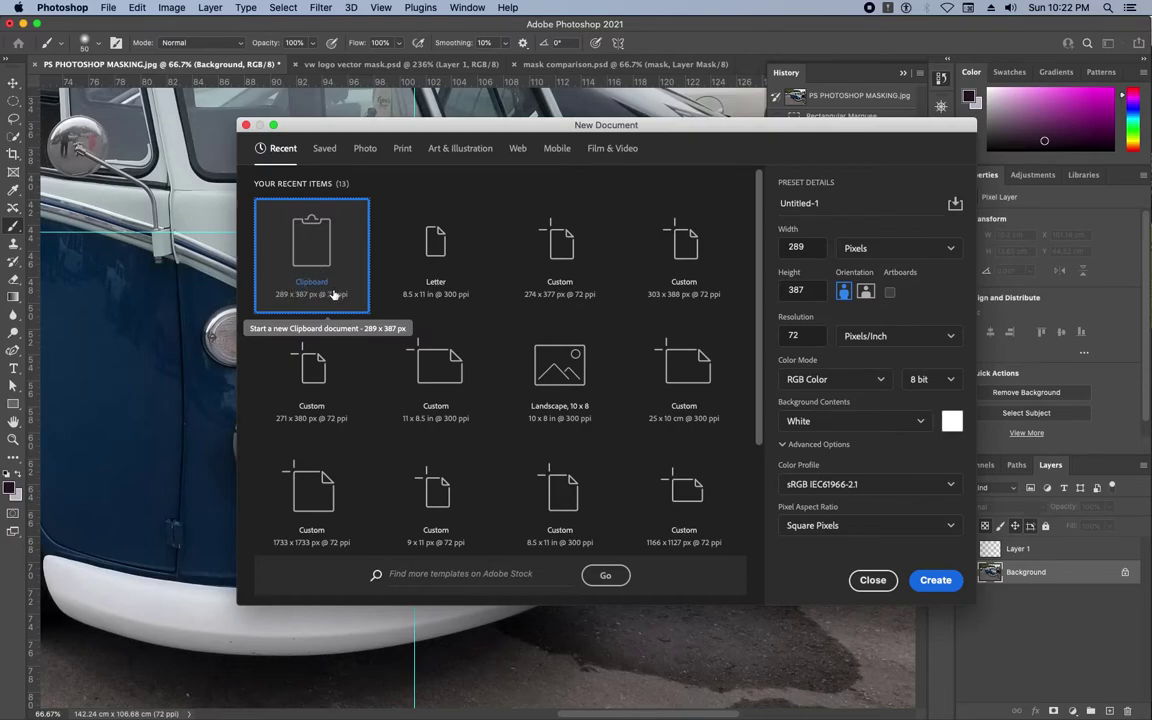
click(936, 579)
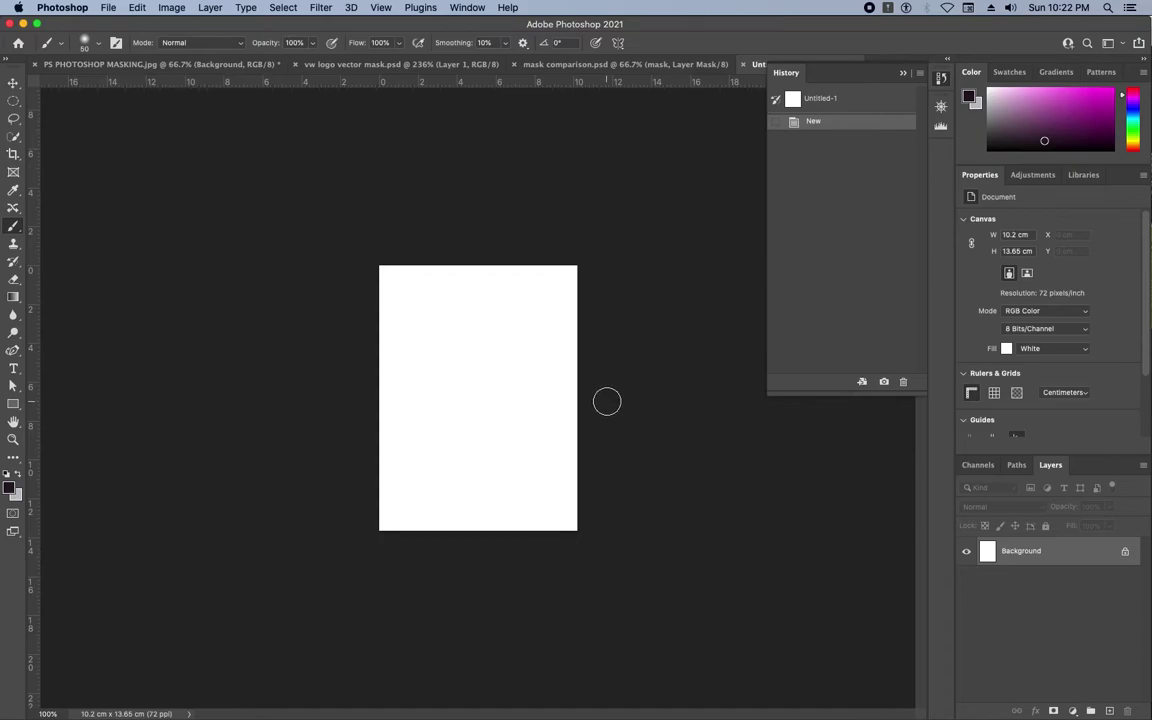
Create a second clipboard-sized document with Transparent background contents and bring Untitled-2 forward.
click(106, 8)
click(116, 24)
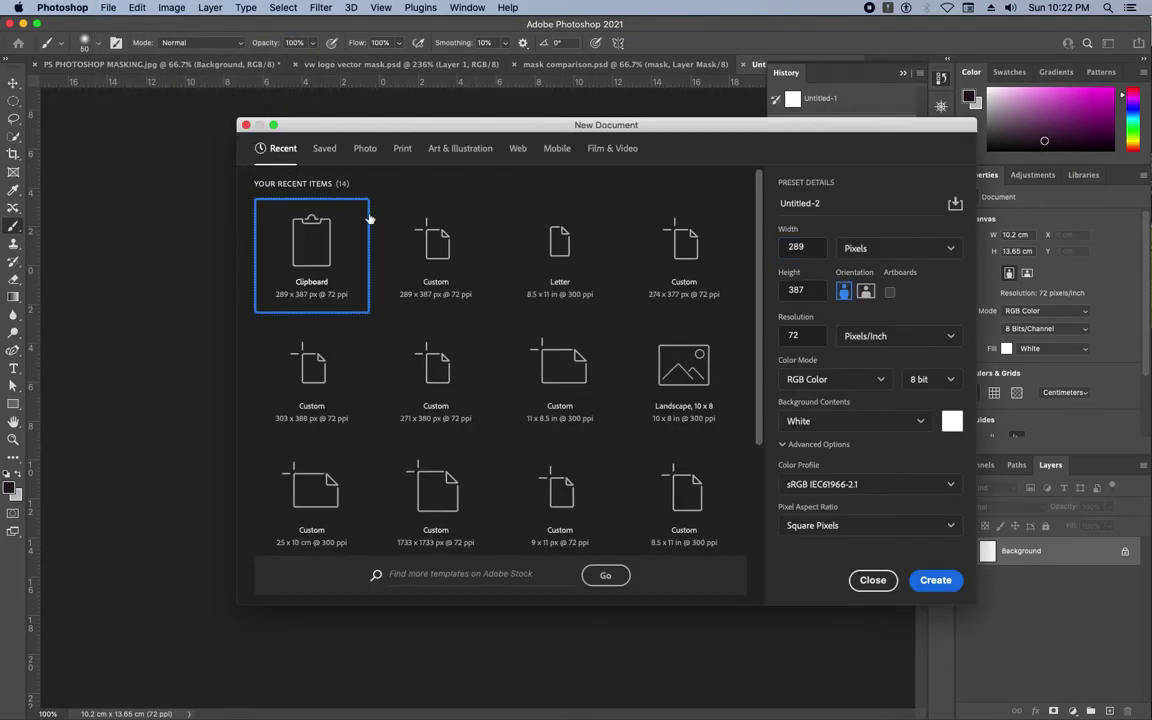
click(845, 421)
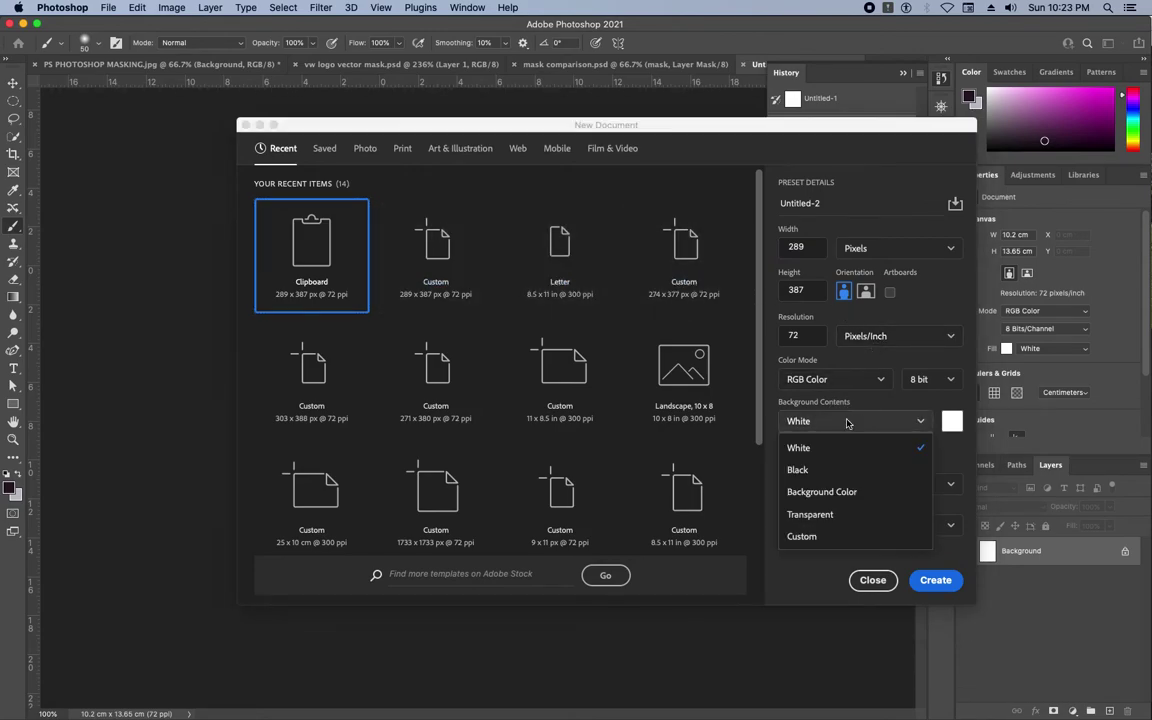
click(829, 510)
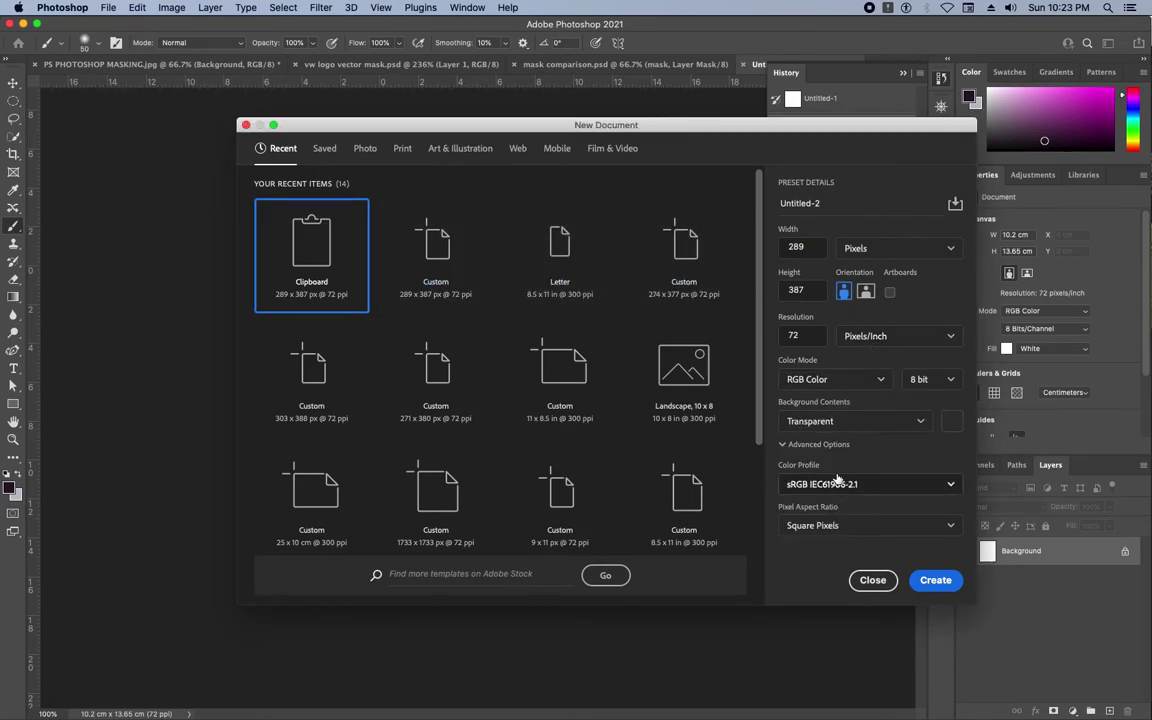
click(936, 582)
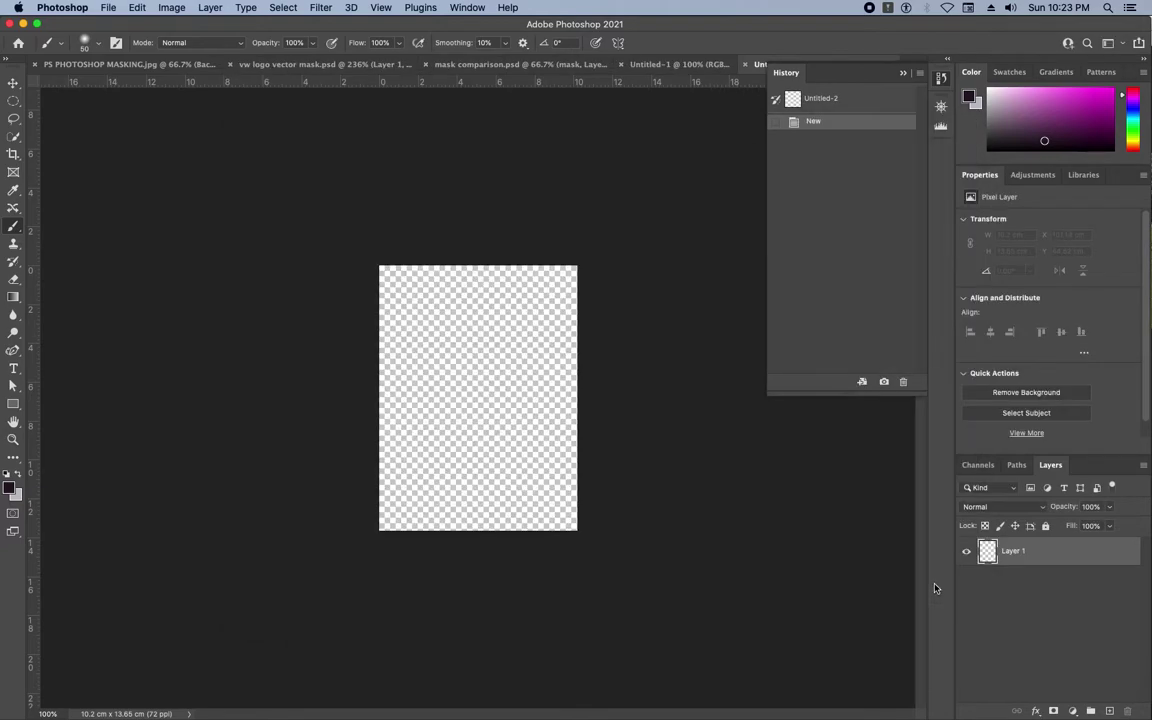
click(681, 64)
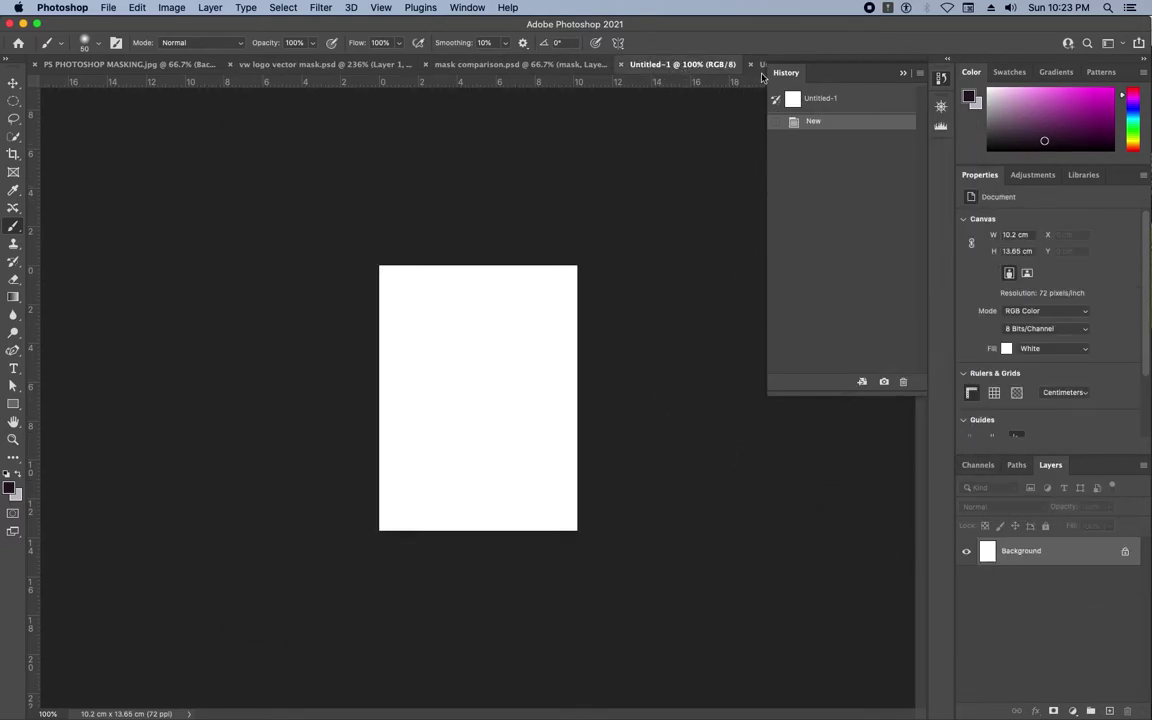
click(903, 74)
click(810, 64)
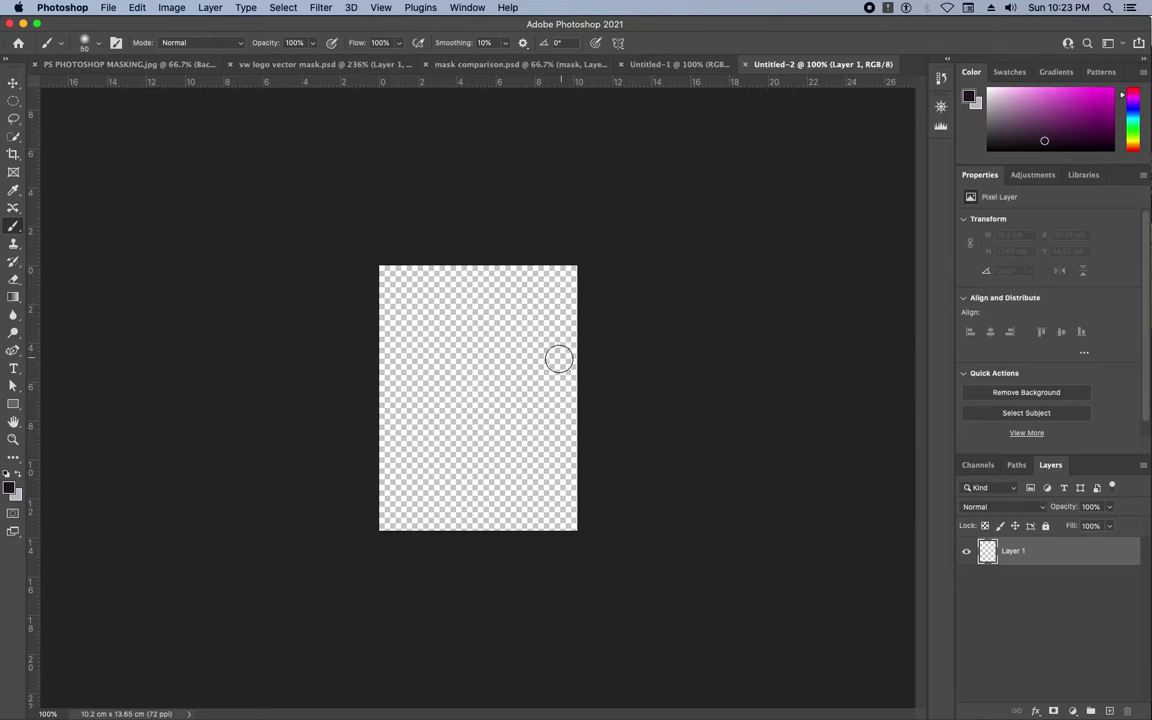
Paste the badge into Untitled-2, then into Untitled-1 with Cmd+V.
click(139, 8)
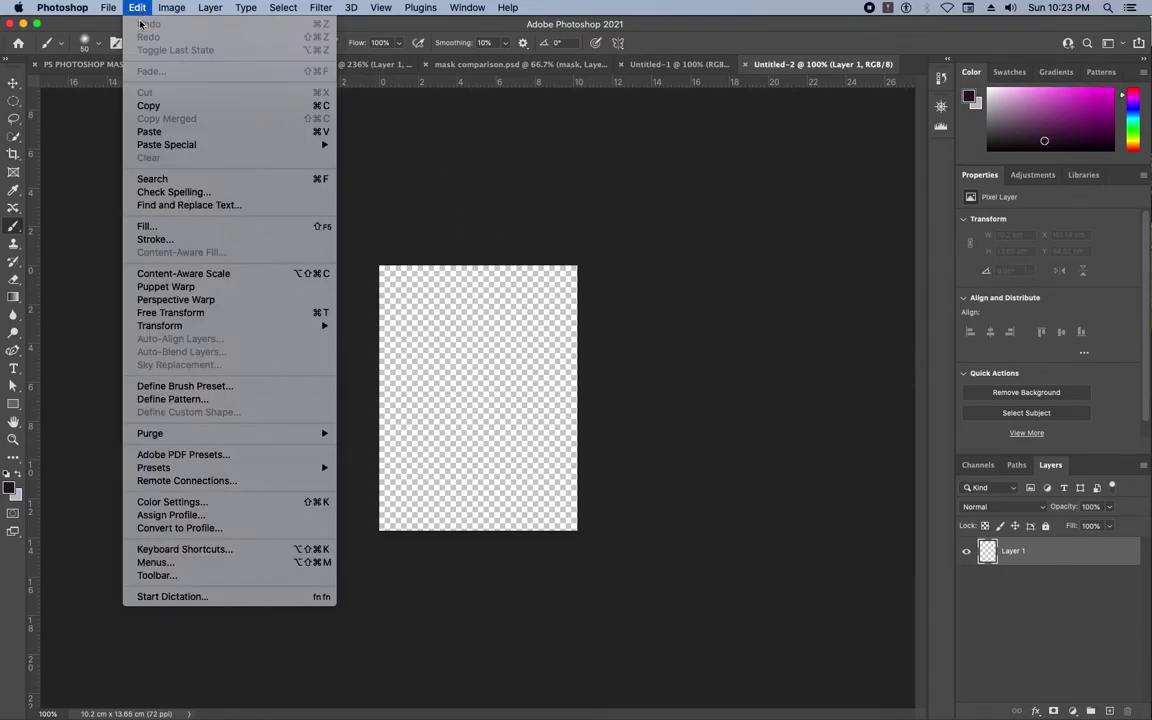
click(148, 131)
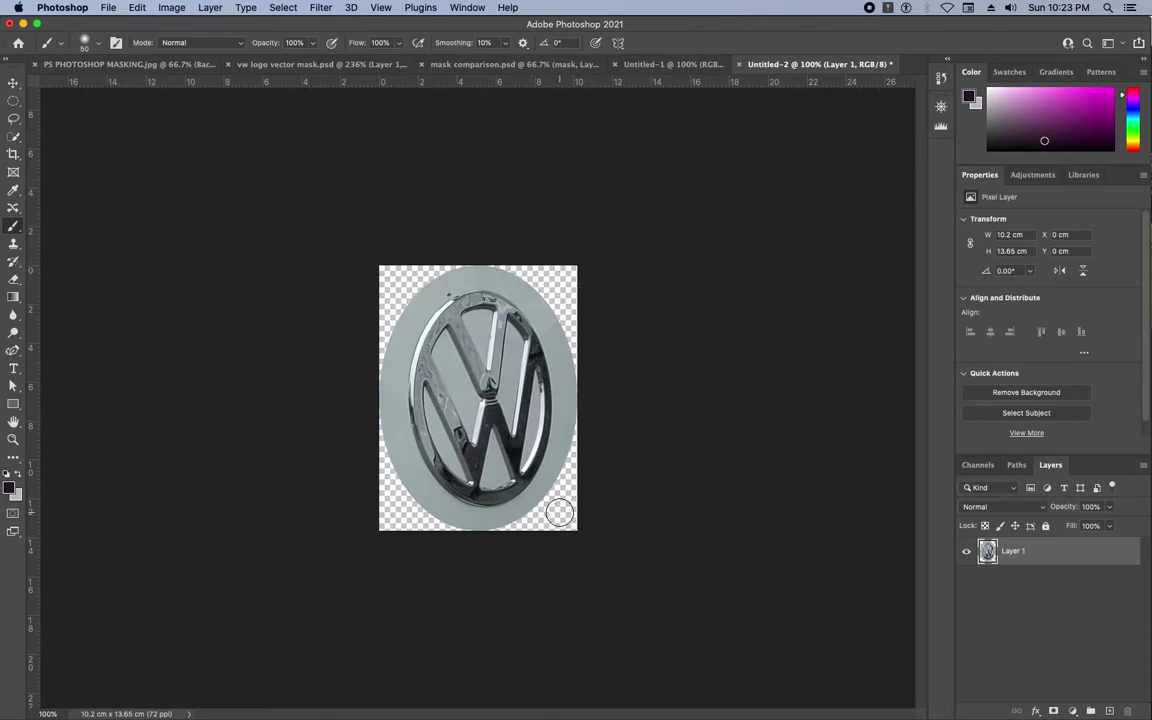
click(670, 64)
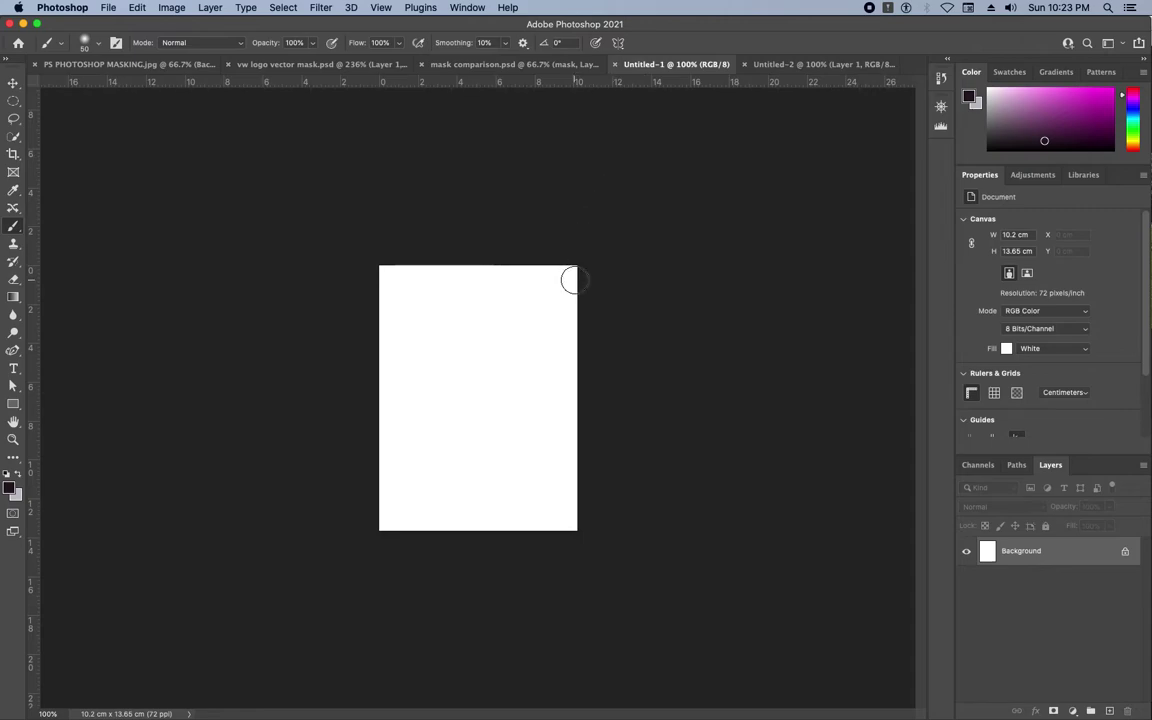
key(super+v)
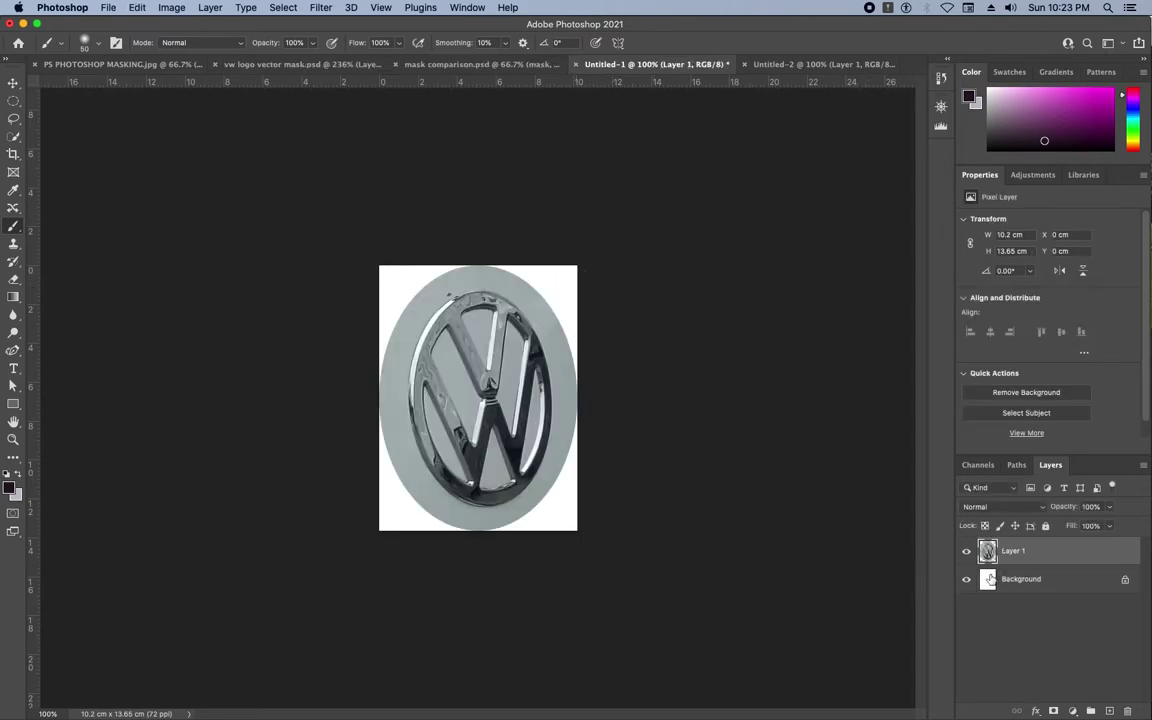
Delete Untitled-1's white Background layer so the badge sits on transparency.
click(1028, 590)
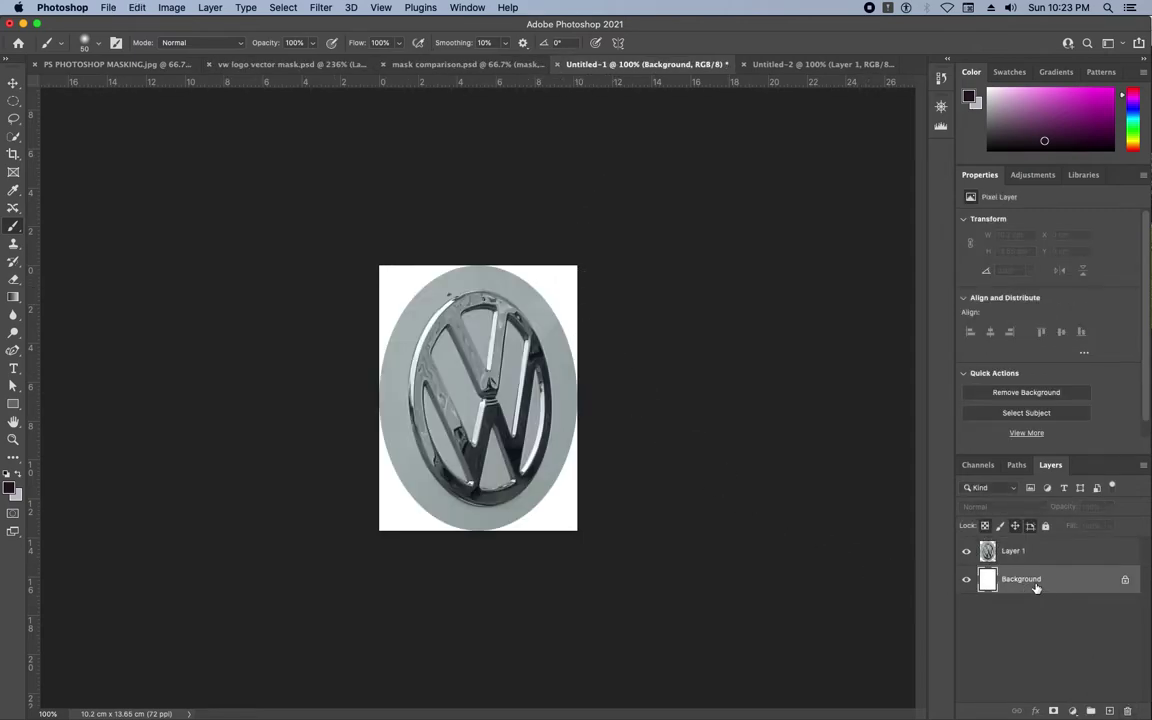
key(Delete)
click(1049, 586)
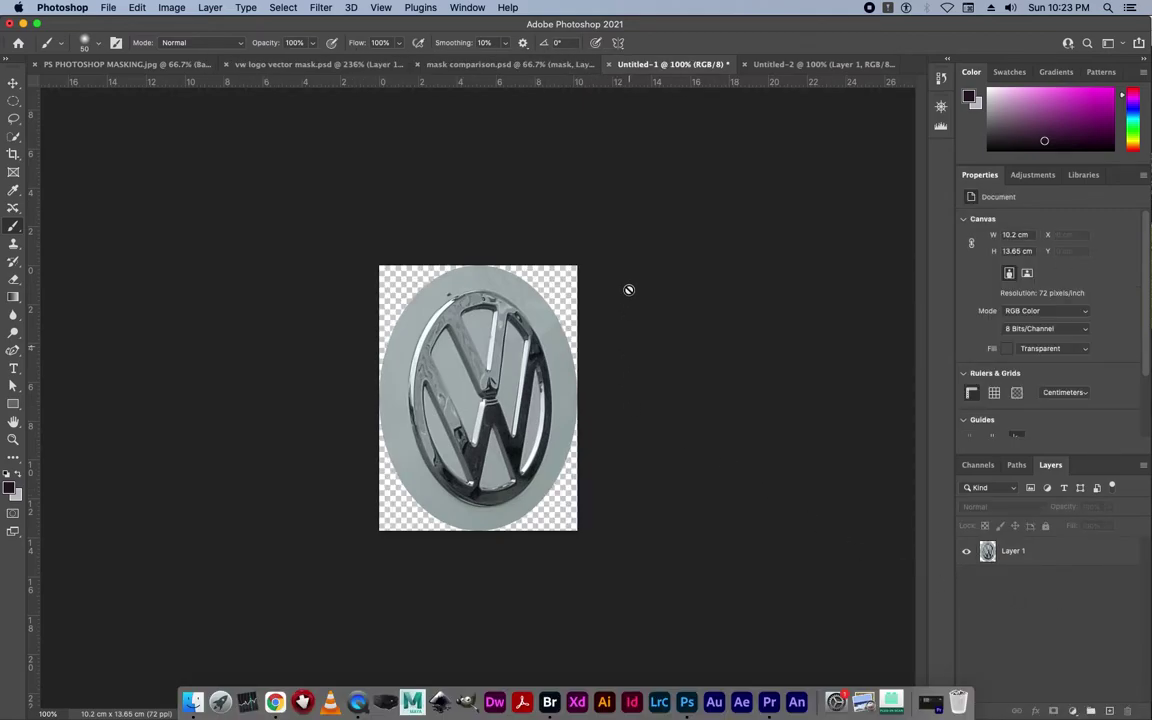
Switch to Untitled-2 and look through the Marquee and Lasso tool flyouts.
click(768, 66)
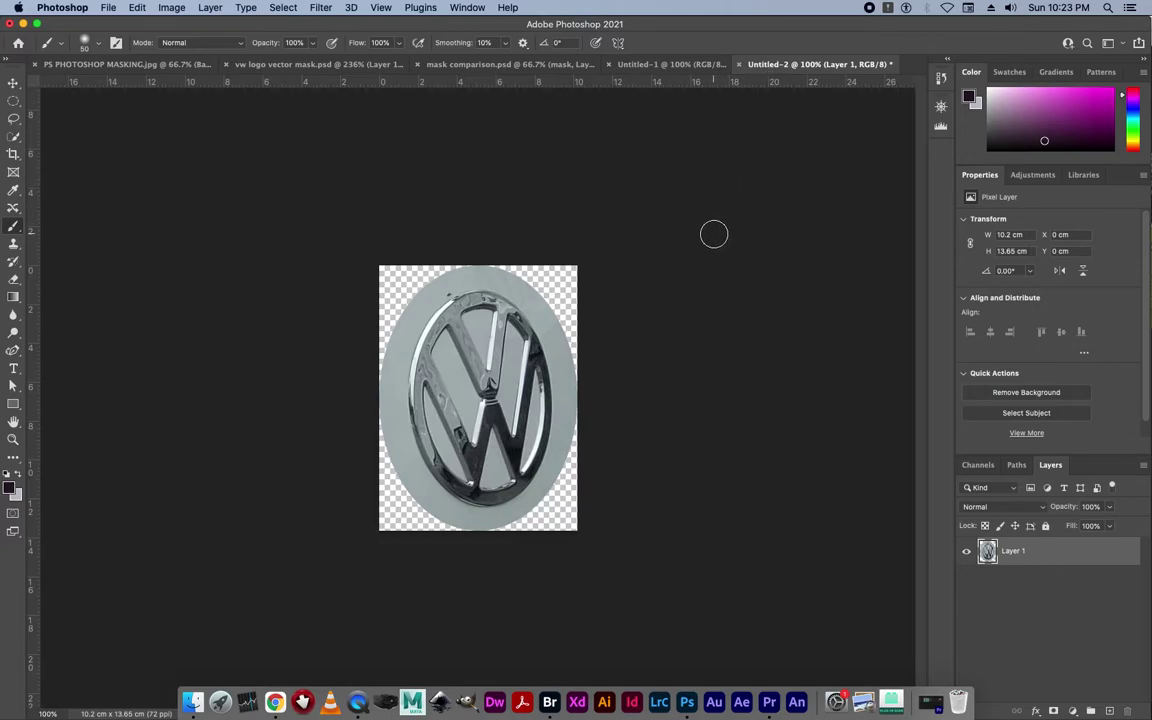
click(11, 104)
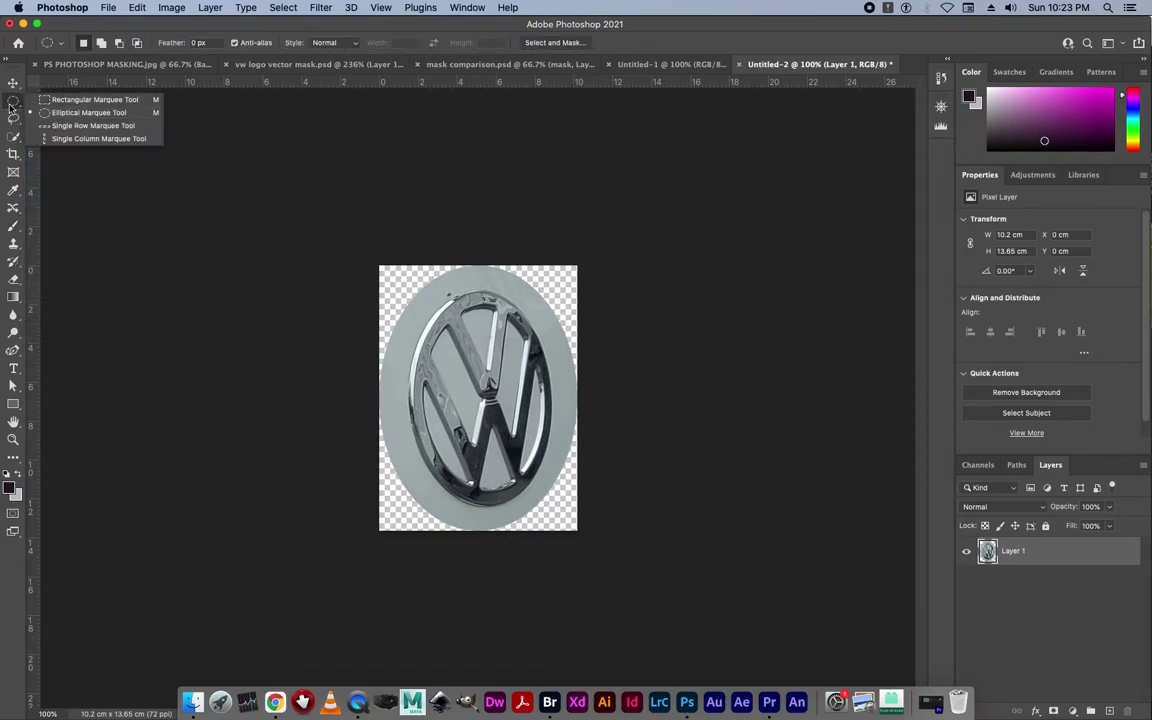
click(10, 104)
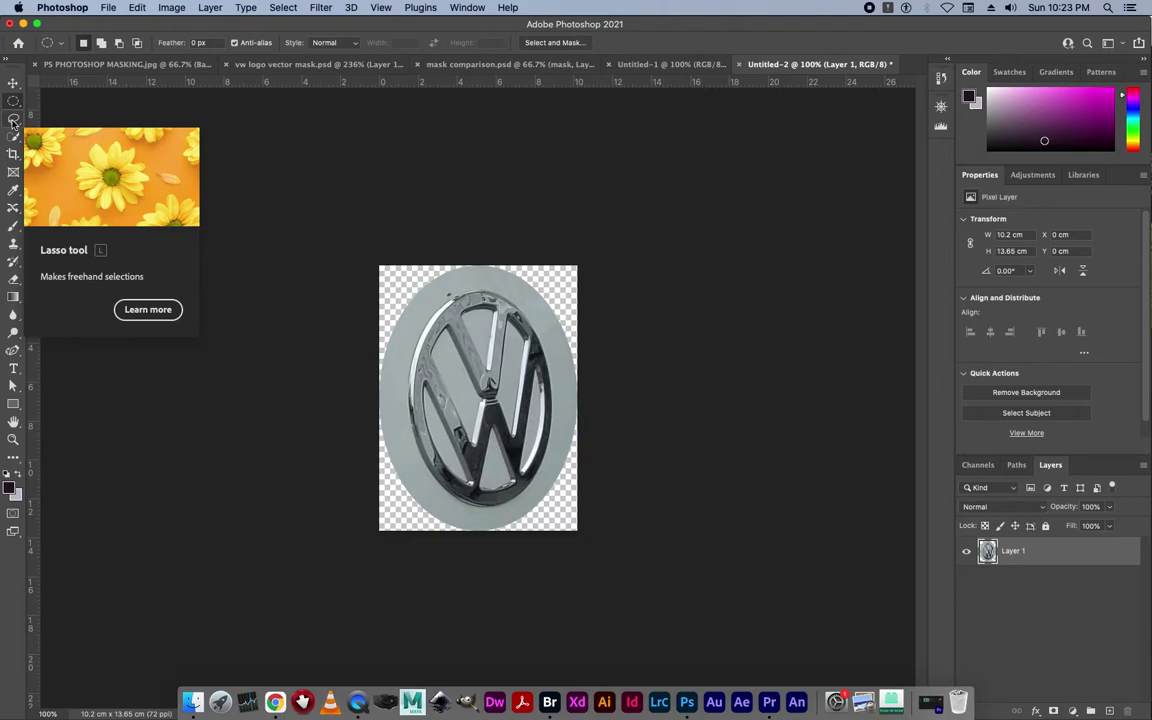
click(13, 119)
click(13, 119)
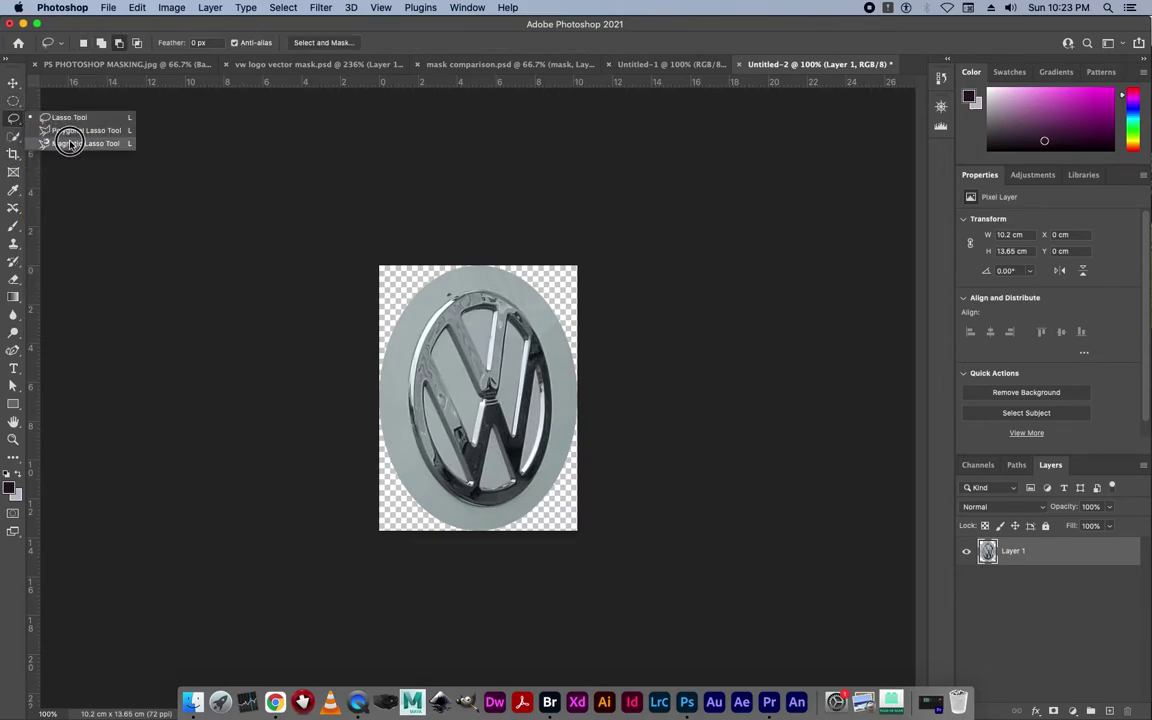
Choose the Object Selection tool from the automatic selection tools flyout.
click(13, 137)
click(13, 137)
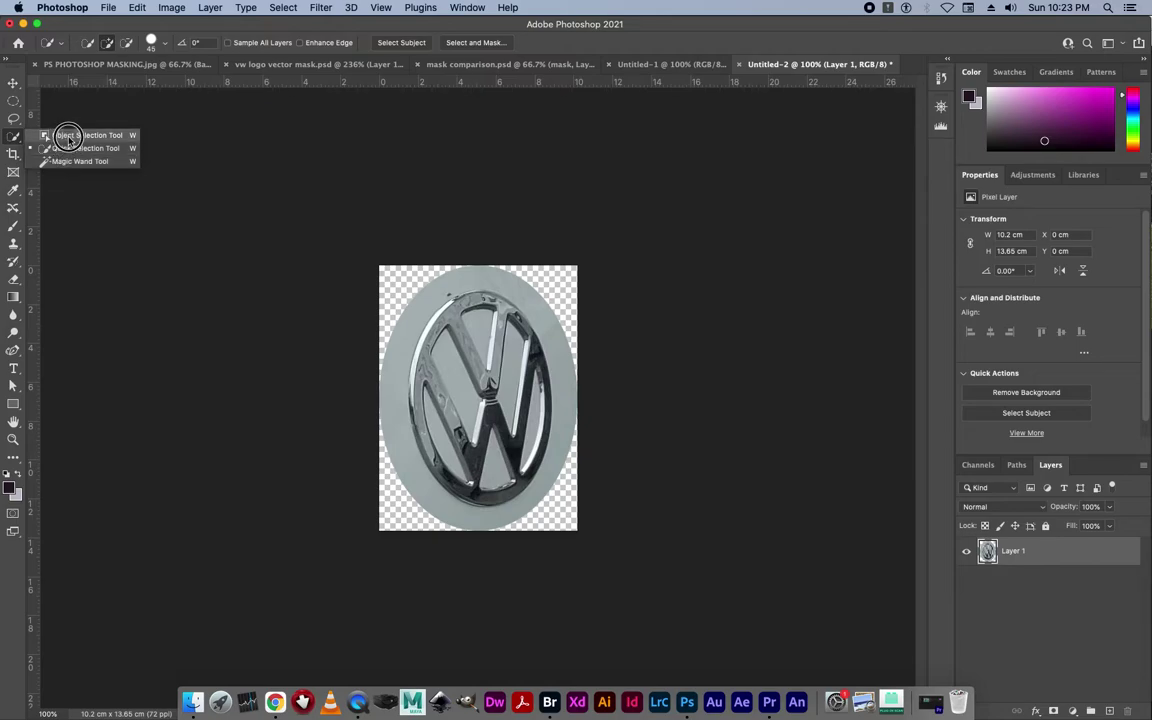
click(52, 135)
click(13, 137)
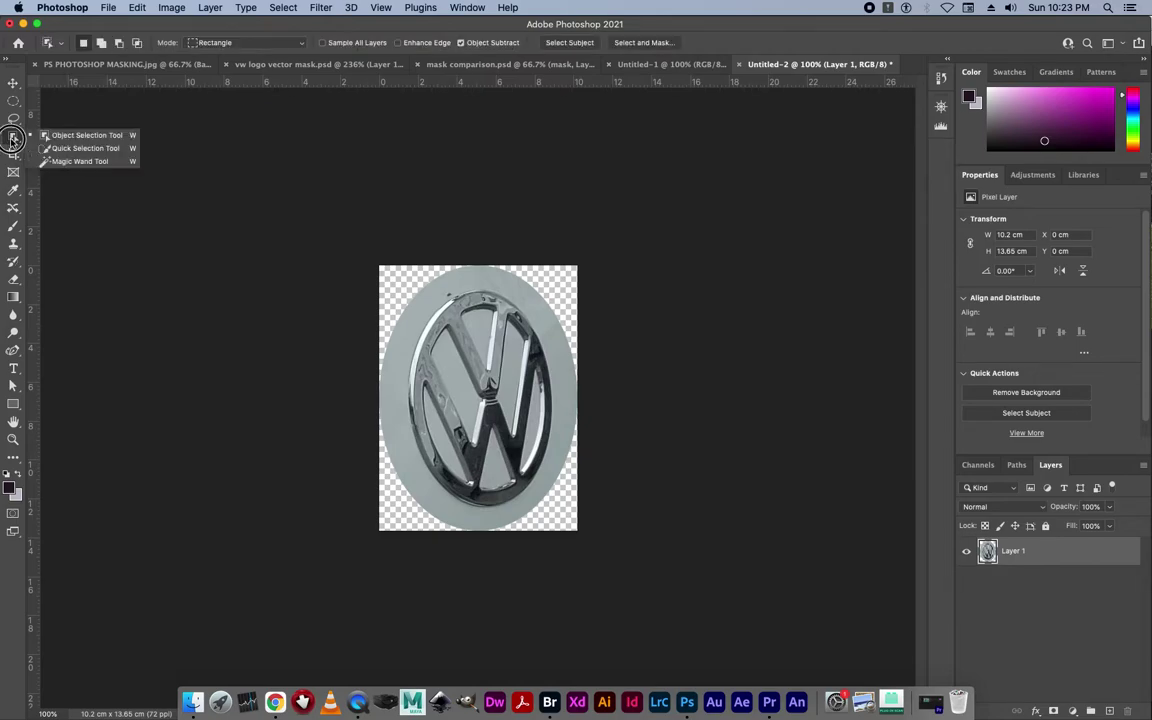
click(75, 137)
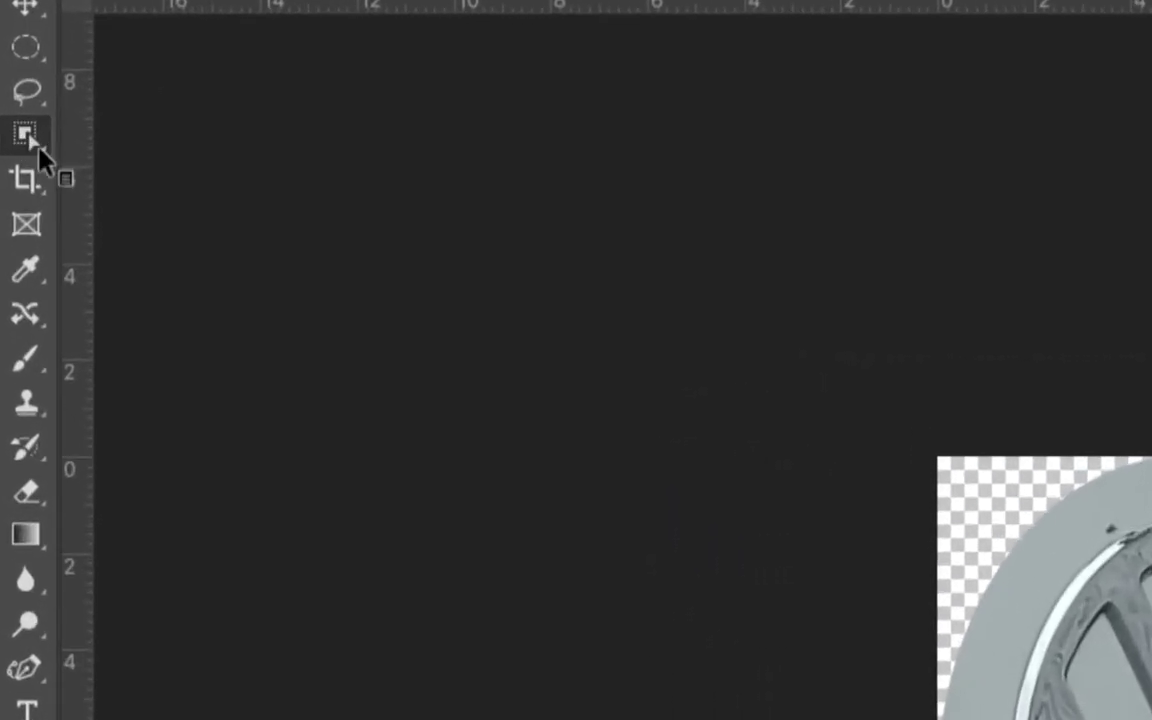
click(34, 148)
click(120, 145)
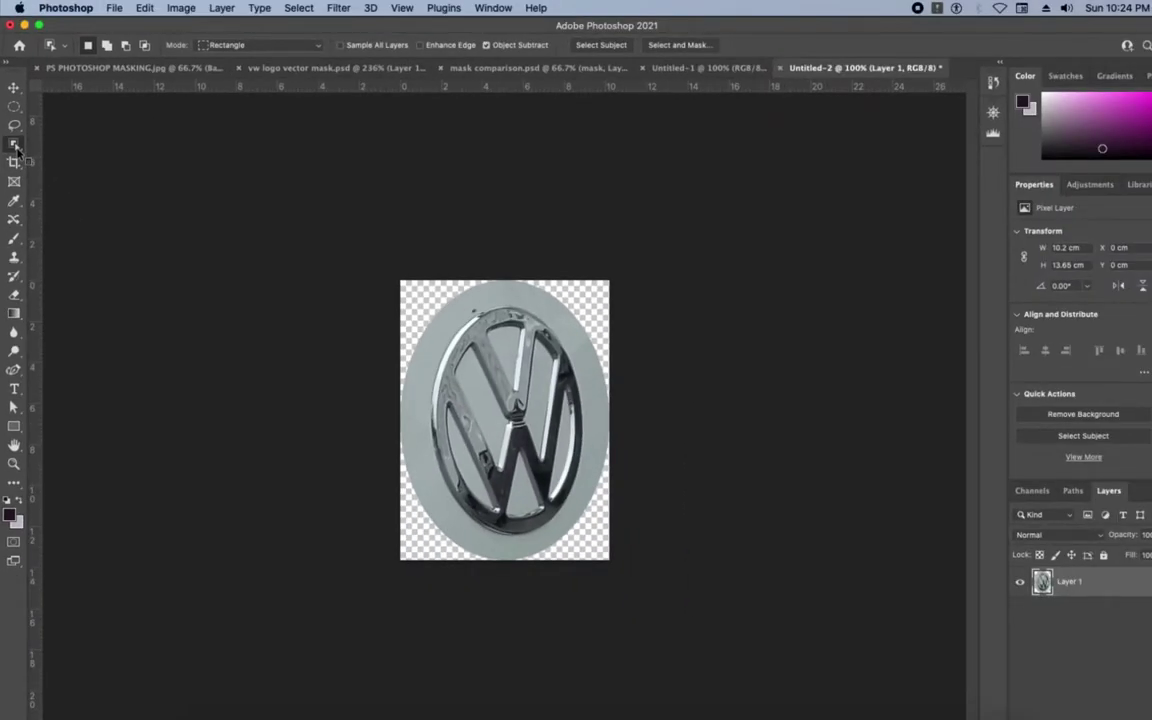
click(31, 143)
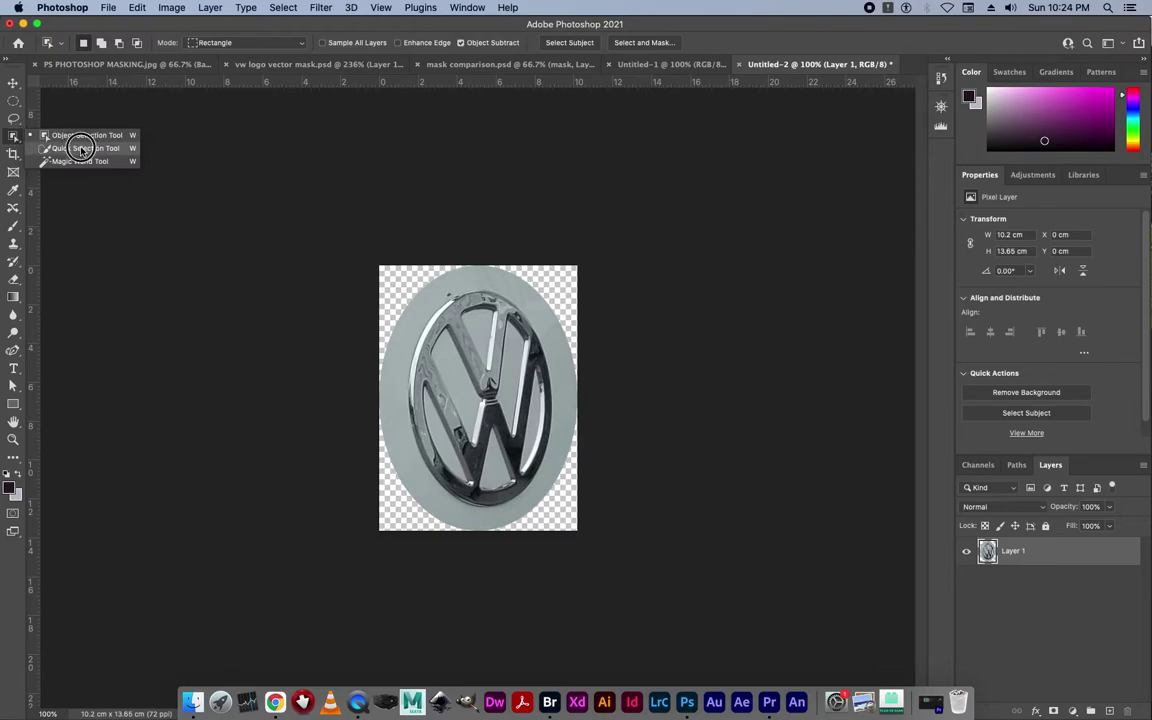
At 200% zoom, Quick Select the V's right stroke with a size-15 brush, then deselect.
click(81, 149)
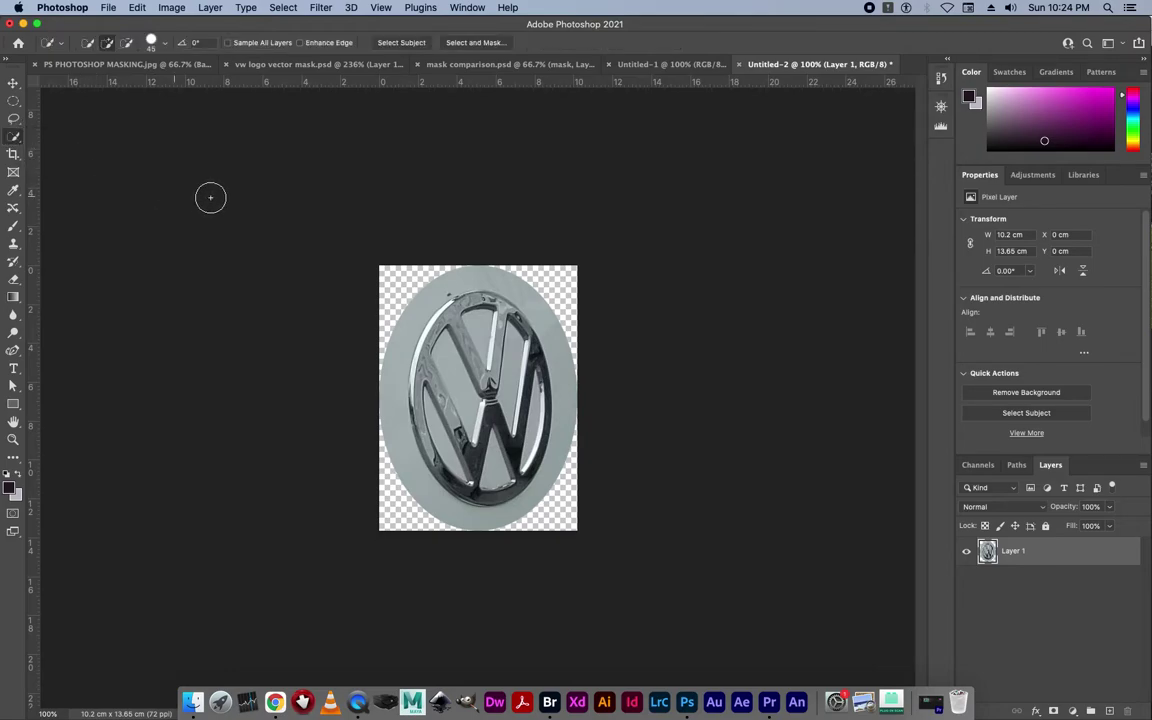
key(super+plus)
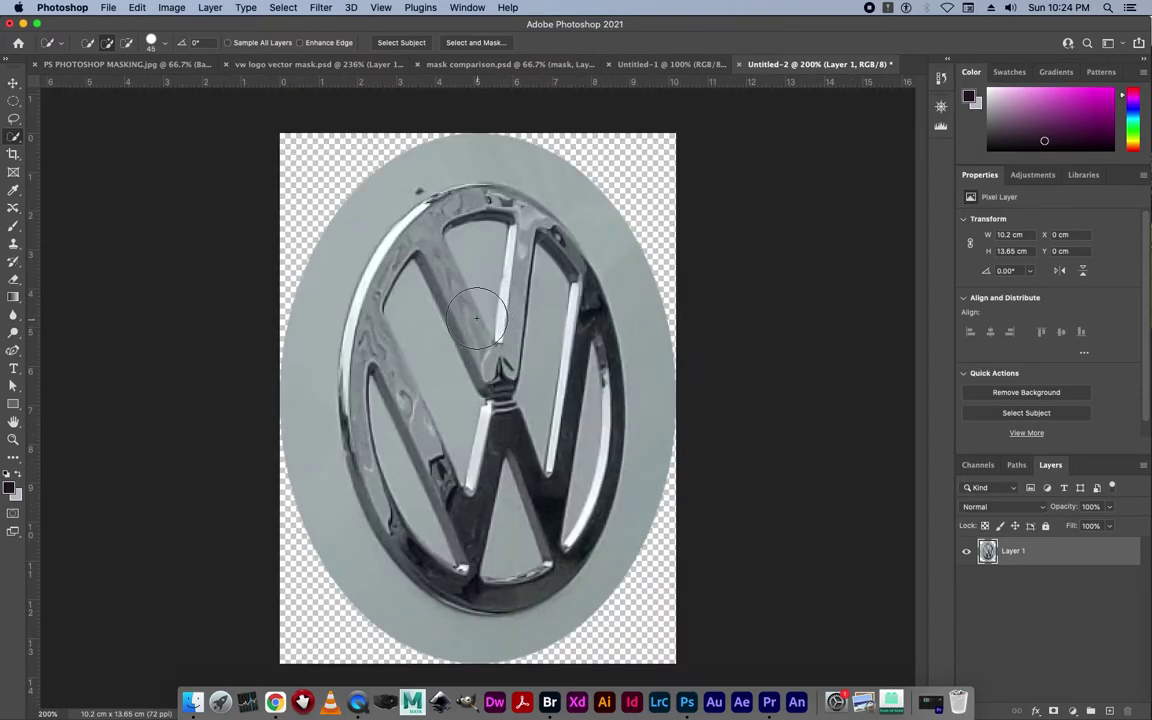
key(bracketleft)
key(bracketleft)
key(bracketleft)
drag(520, 239, 517, 263)
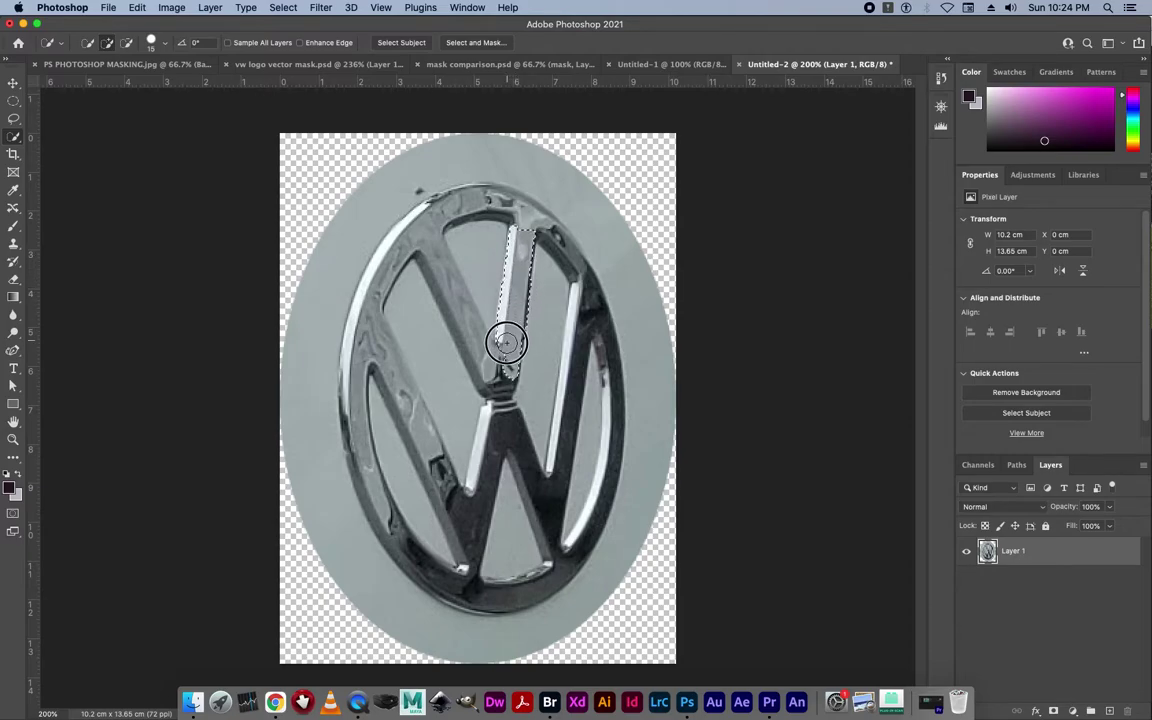
mouse_move(500, 358)
mouse_down()
mouse_move(482, 411)
mouse_move(463, 318)
mouse_up()
key(bracketleft)
key(bracketleft)
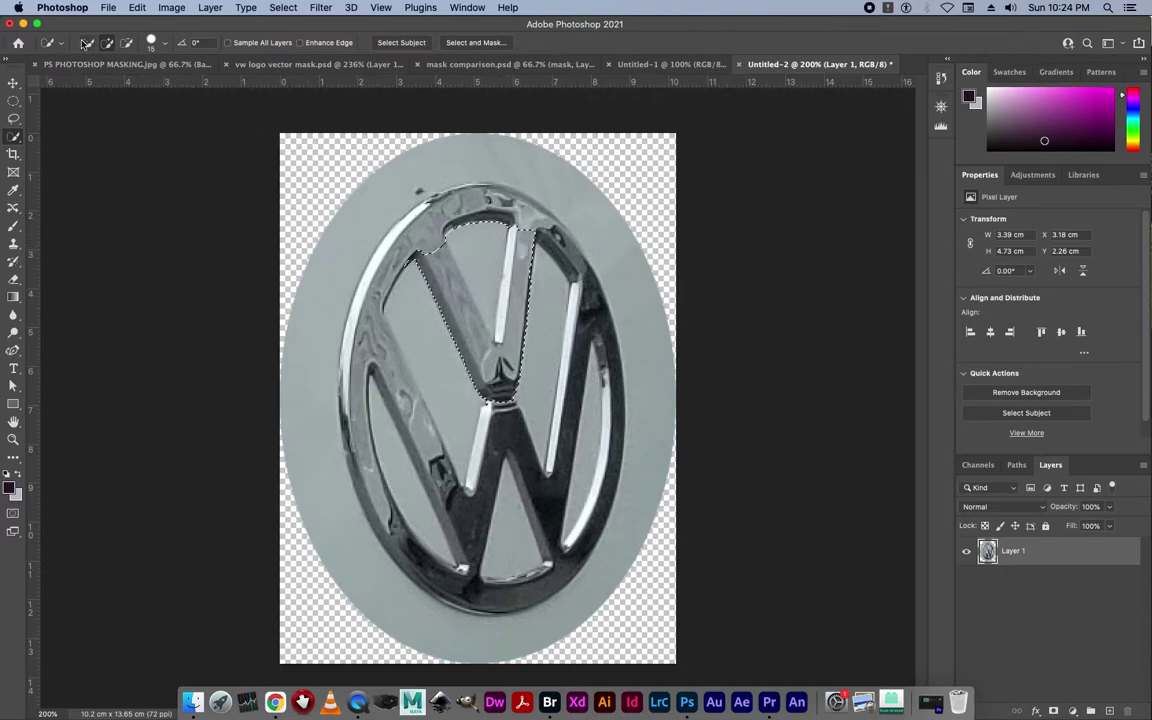
key(super+d)
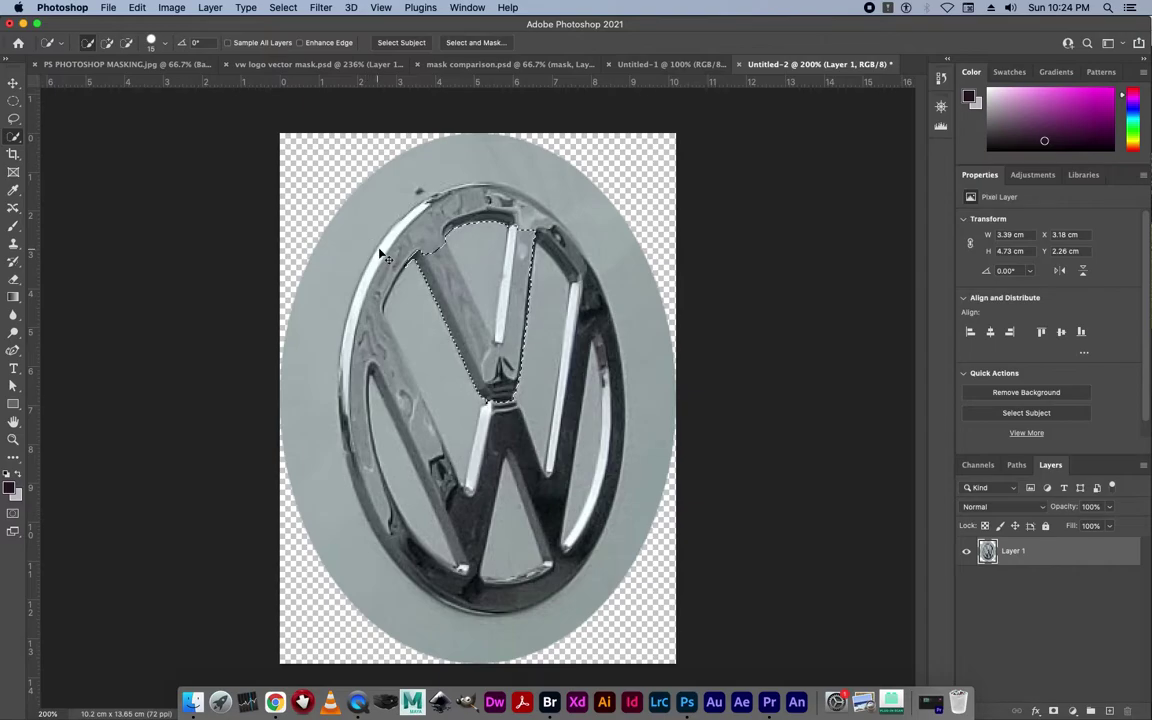
Choose the Magic Wand tool and set its Tolerance to 32.
click(280, 8)
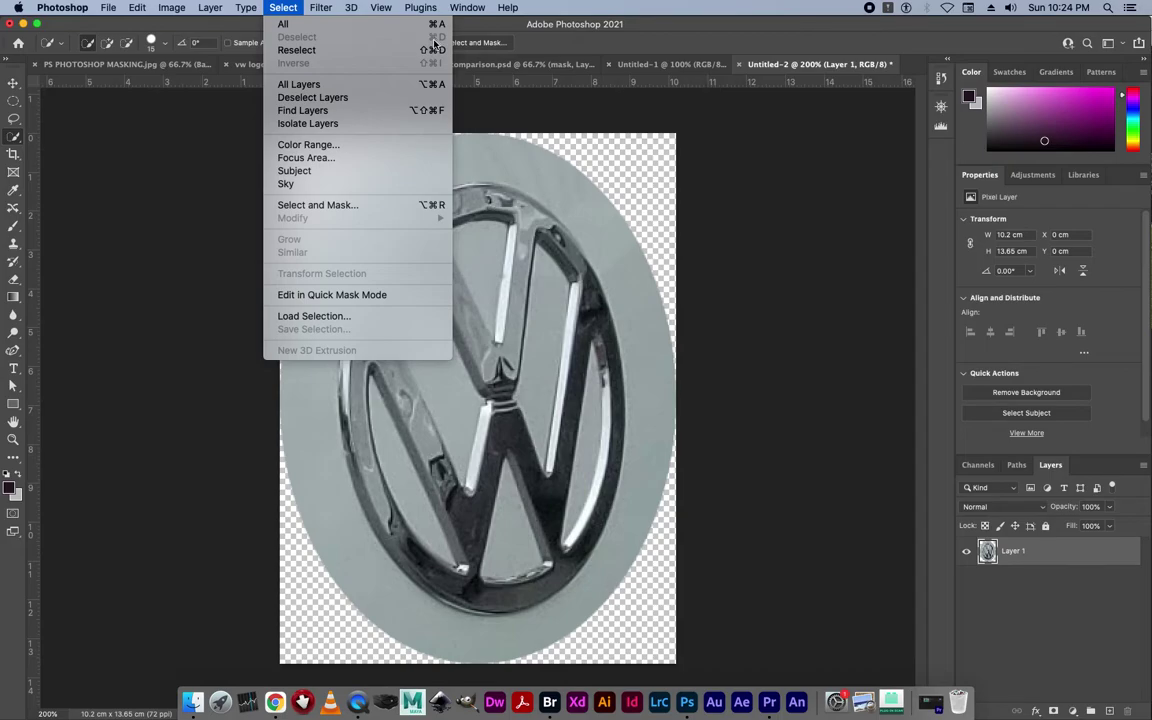
click(17, 133)
drag(17, 137, 84, 160)
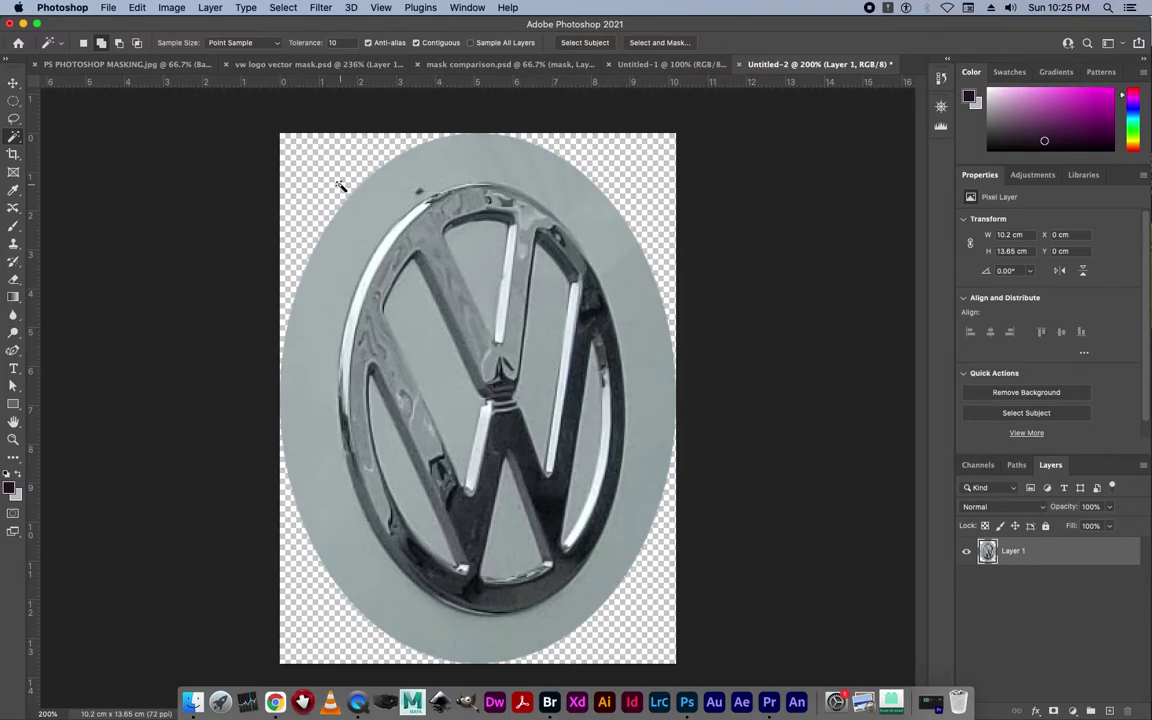
click(333, 43)
text(32)
Zoom in to inspect the edge pixels, fit the logo on screen, and select the grey oval background.
drag(362, 182, 504, 306)
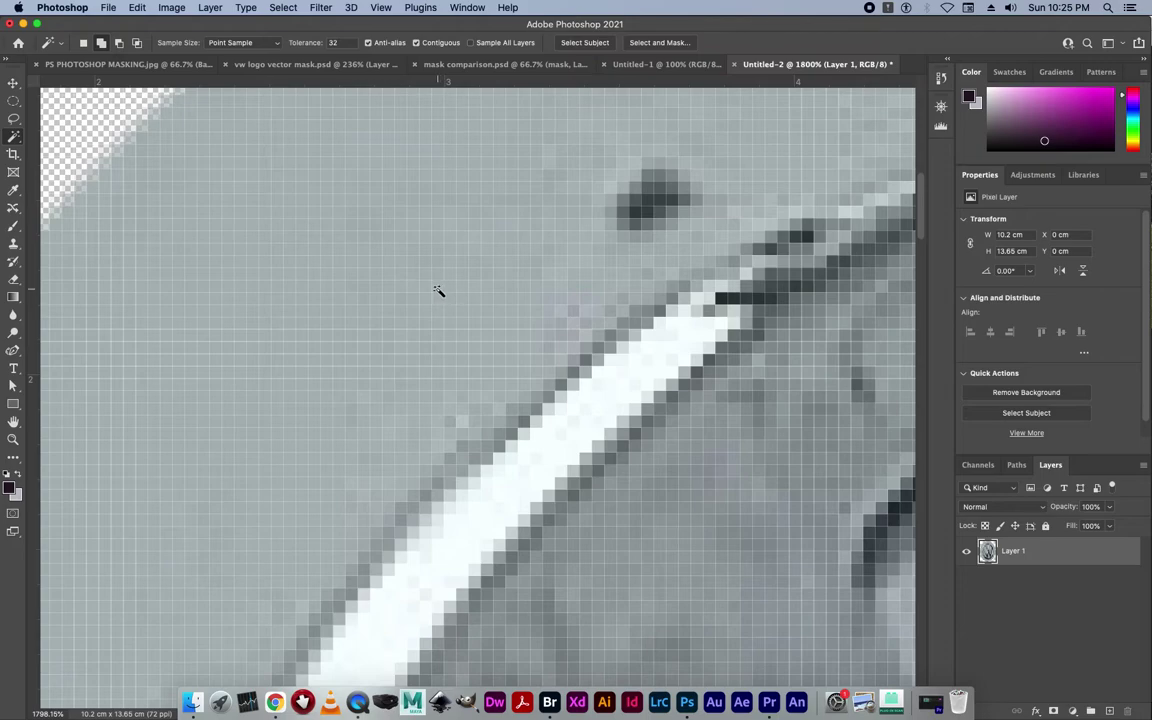
key(super+0)
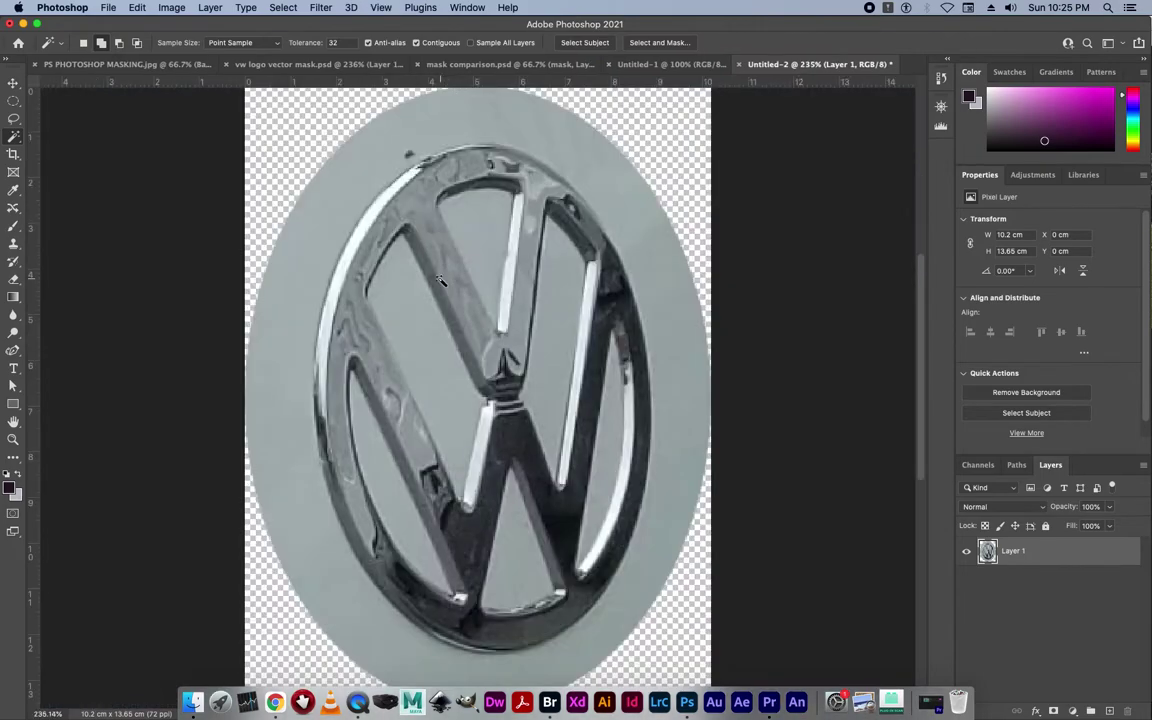
click(349, 192)
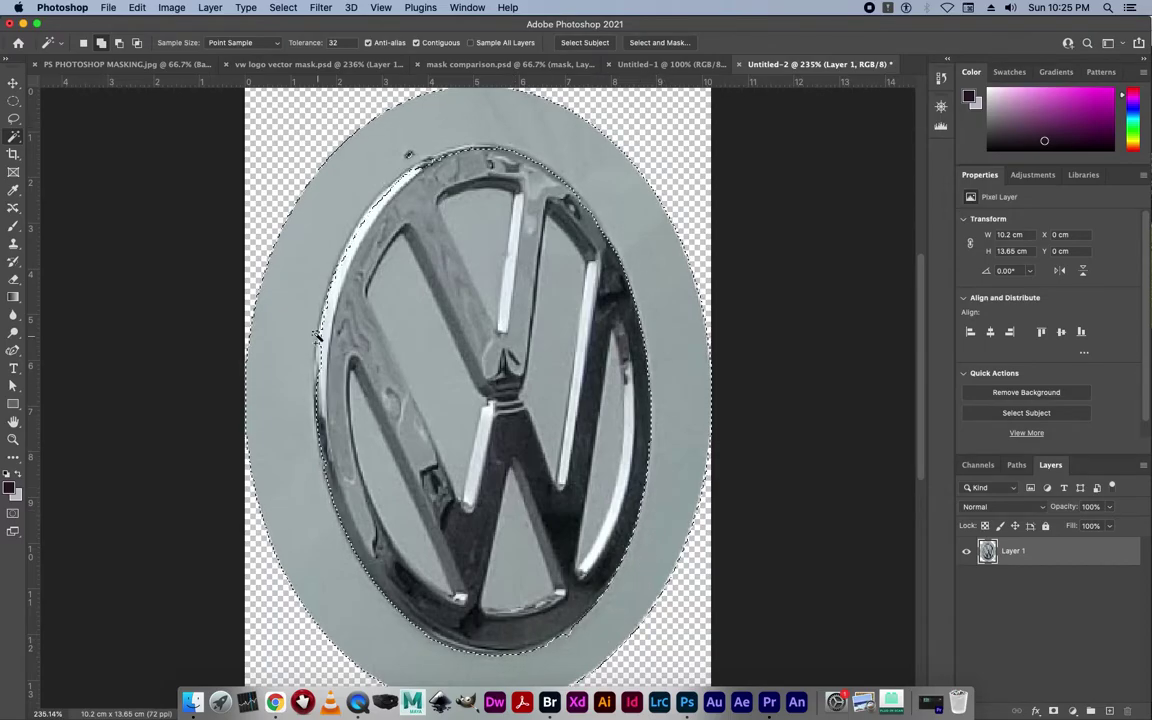
Set the Magic Wand tolerance to 10 and deselect the grey background selection.
scroll(316, 295, up, 10)
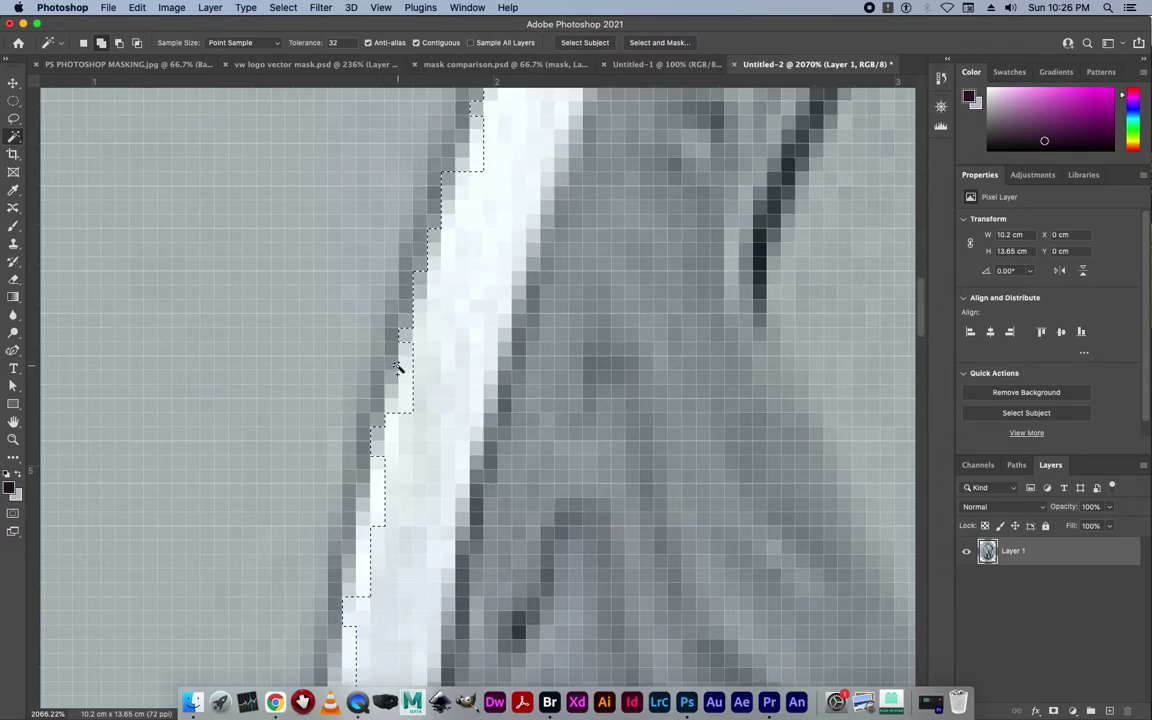
scroll(397, 370, down, 10)
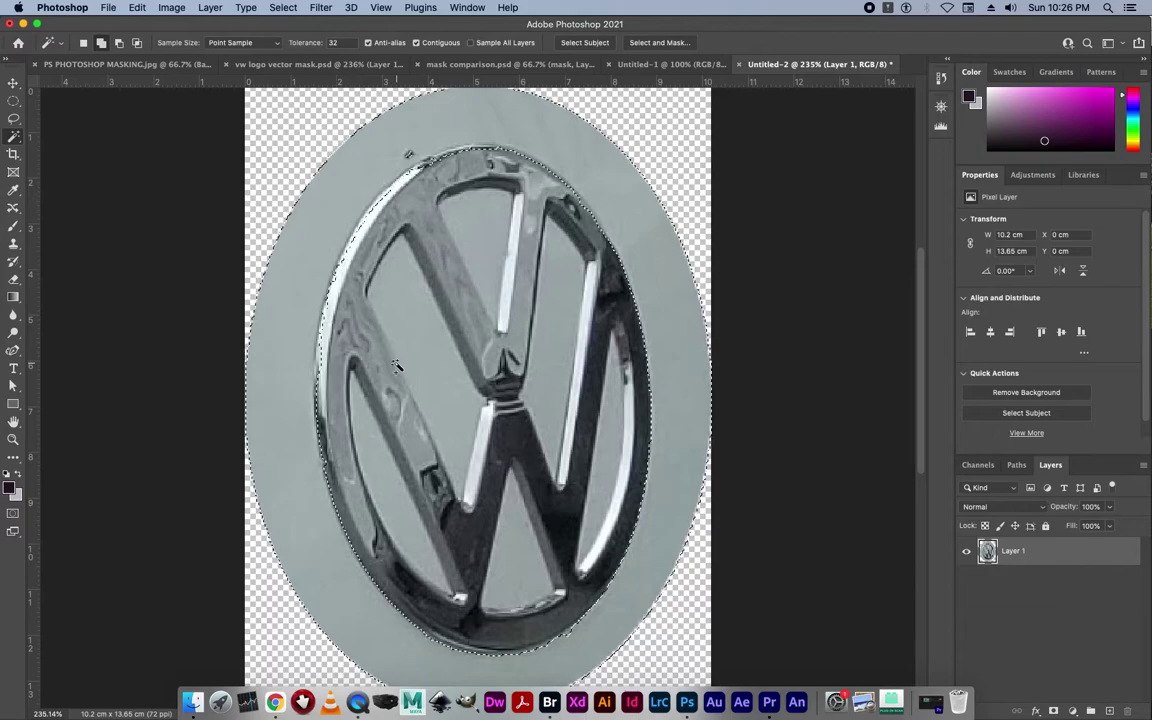
click(316, 42)
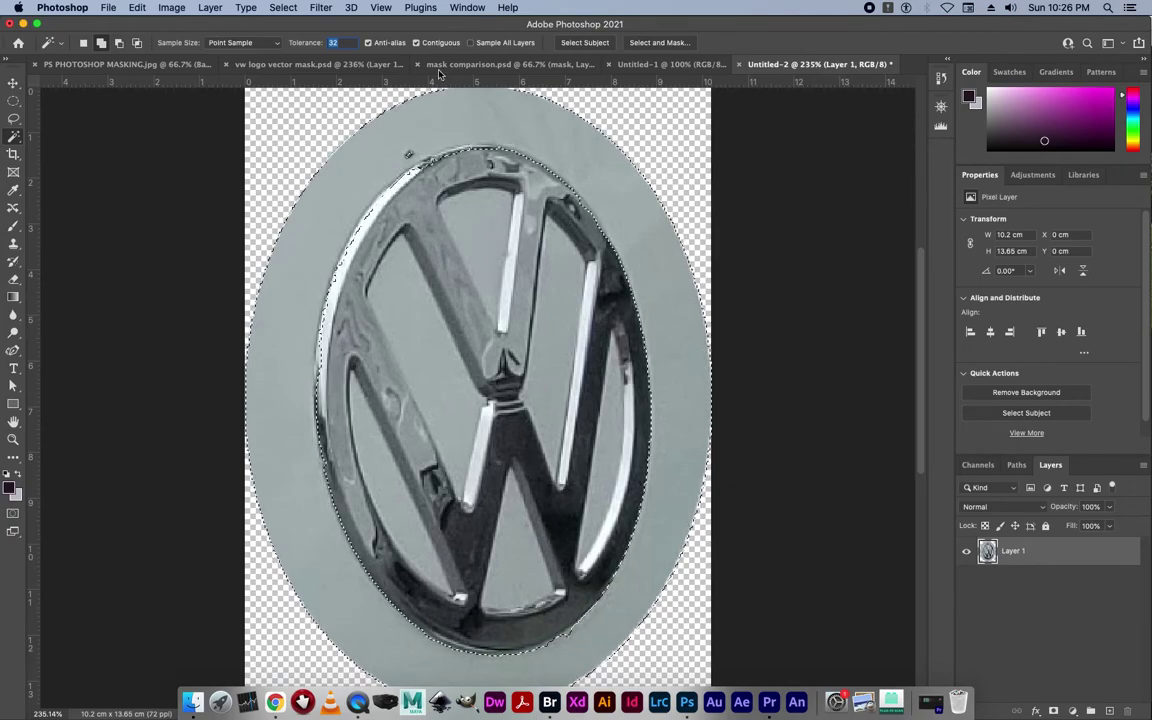
text(10)
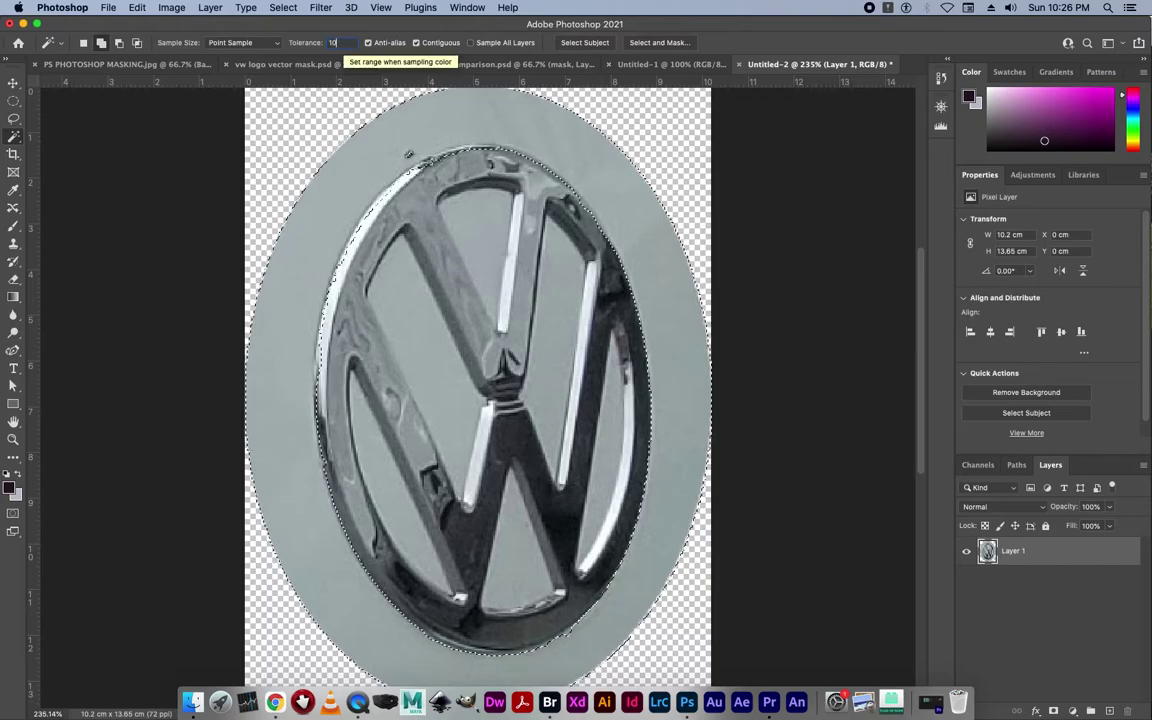
key(Return)
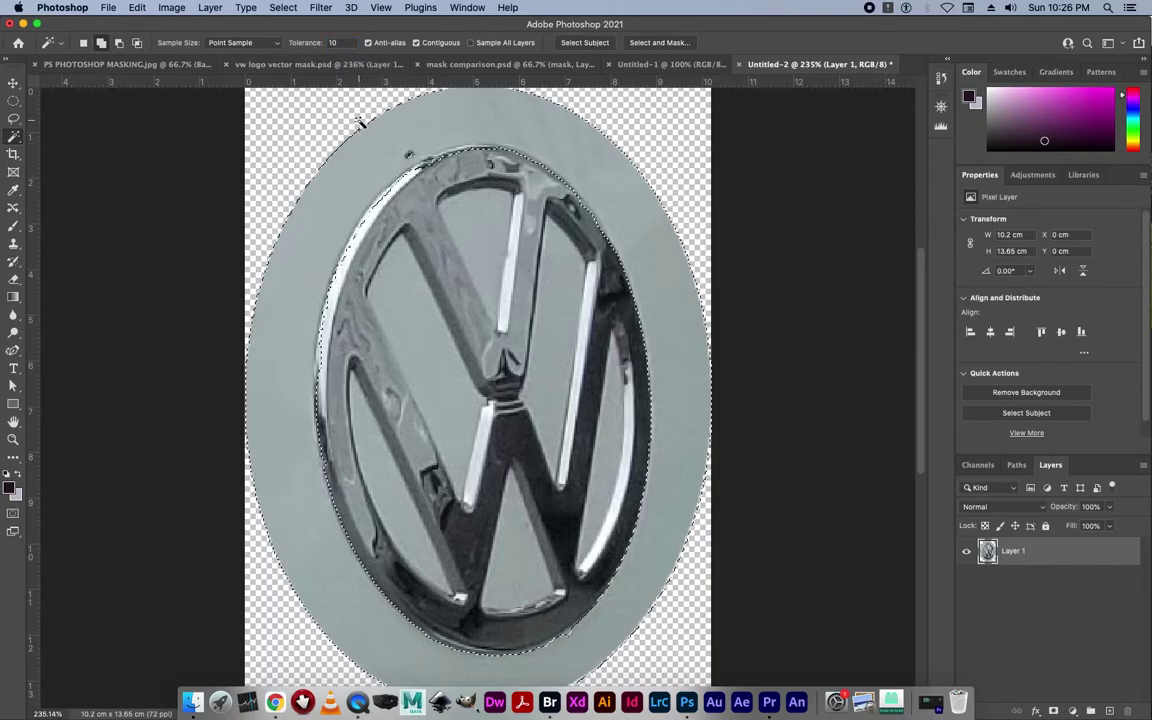
click(283, 8)
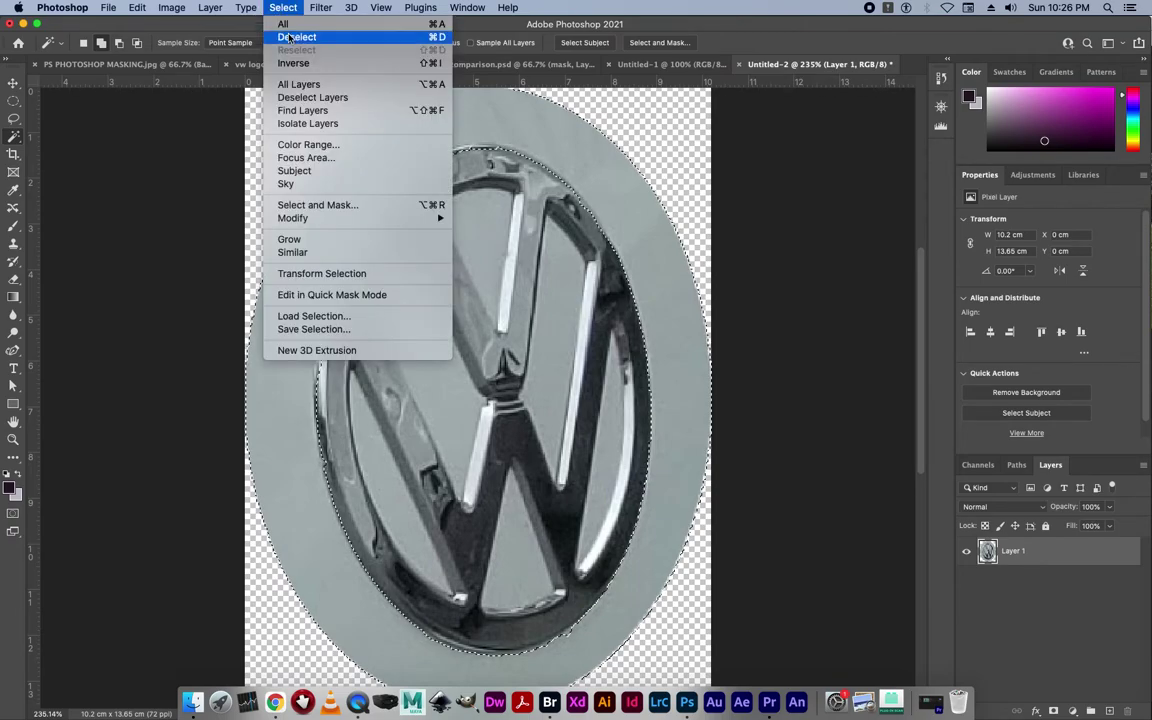
click(397, 38)
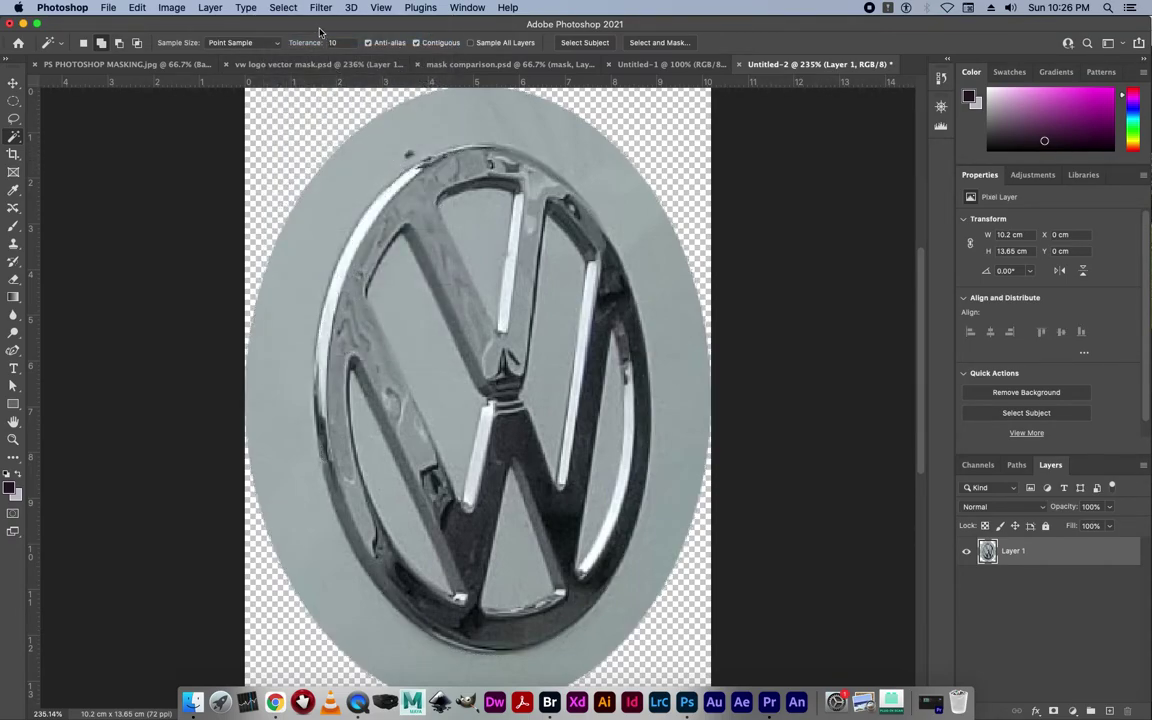
Select the grey oval background with the Magic Wand.
click(285, 8)
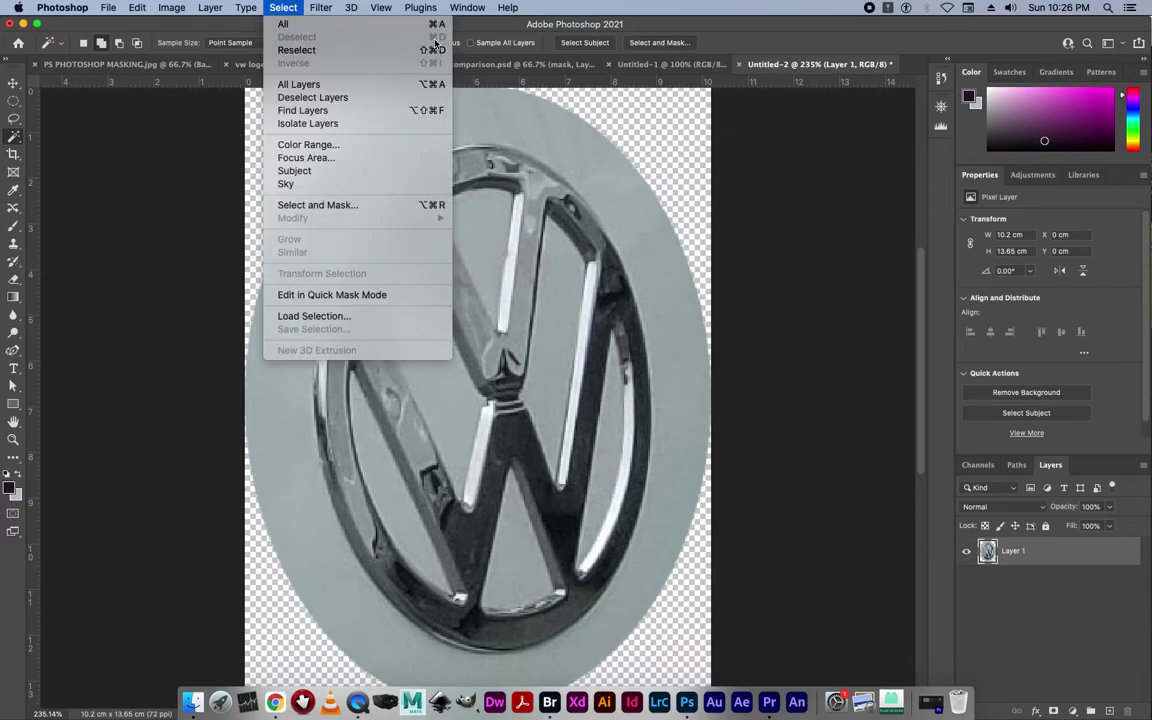
click(511, 131)
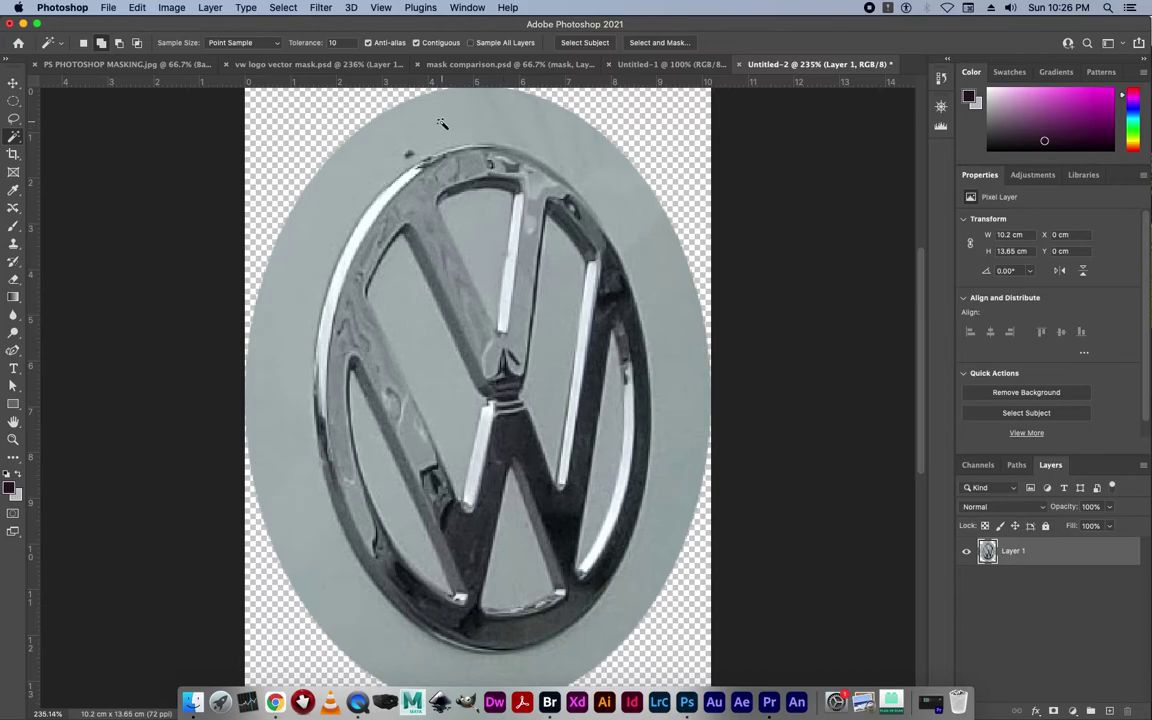
click(359, 186)
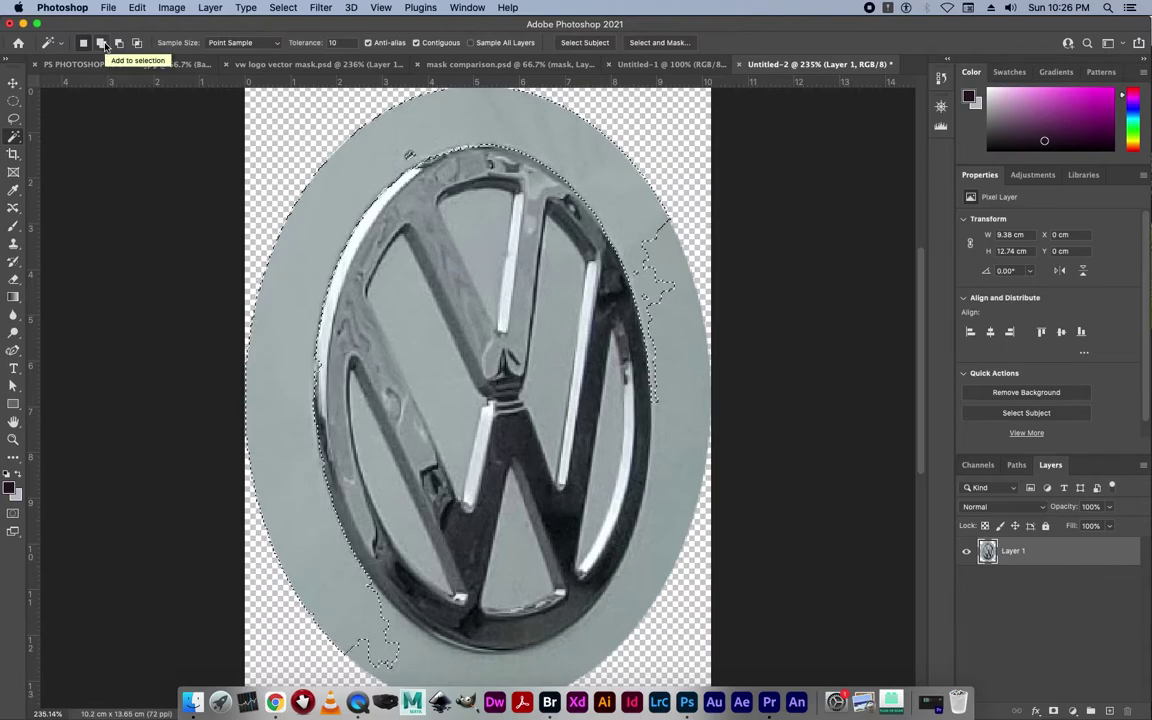
Switch to Add to selection and add the upper and left grey gaps inside the ring.
click(102, 44)
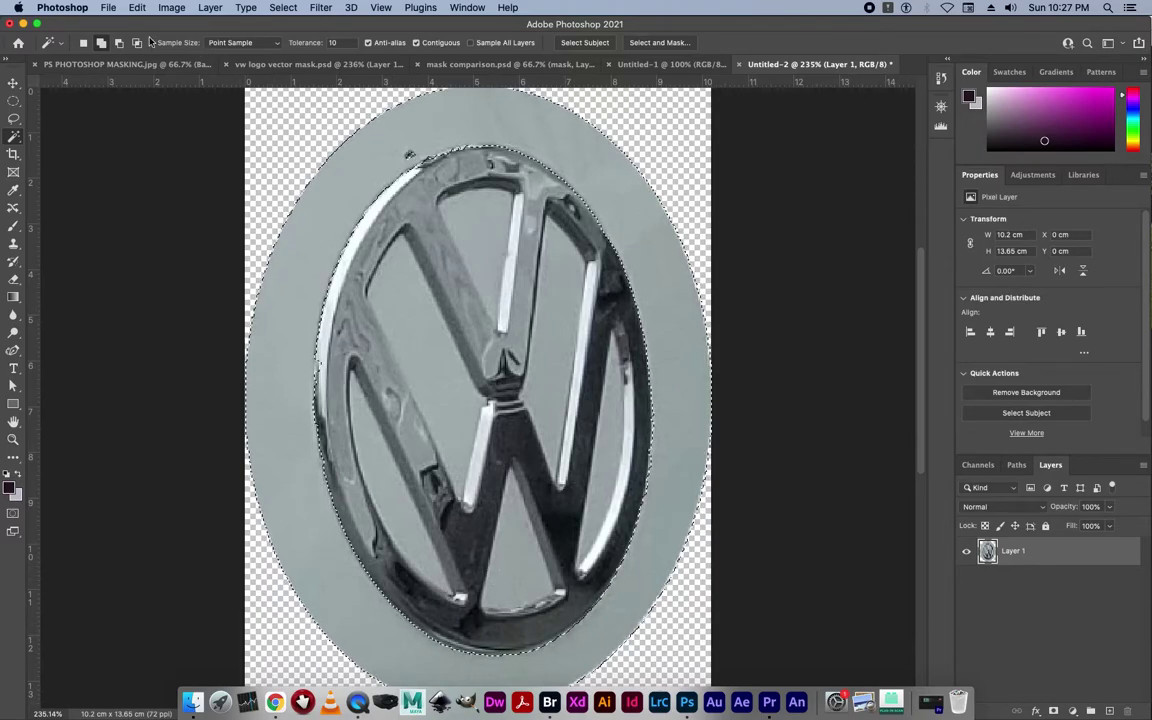
click(83, 42)
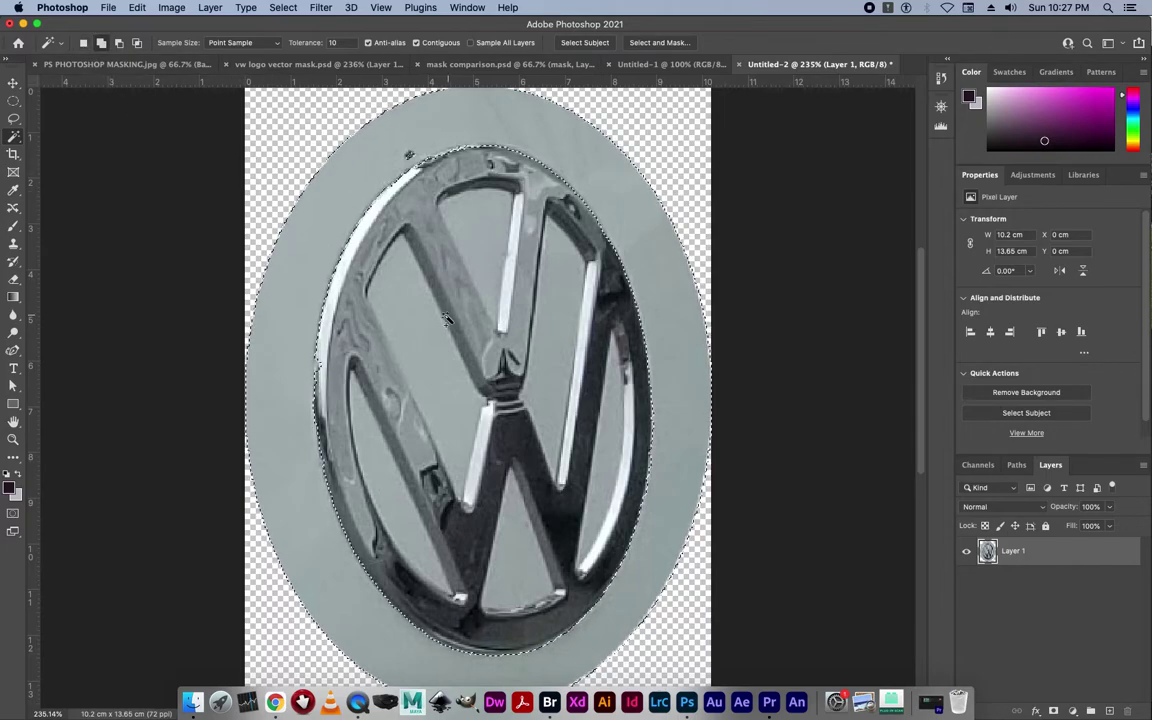
key(shift)
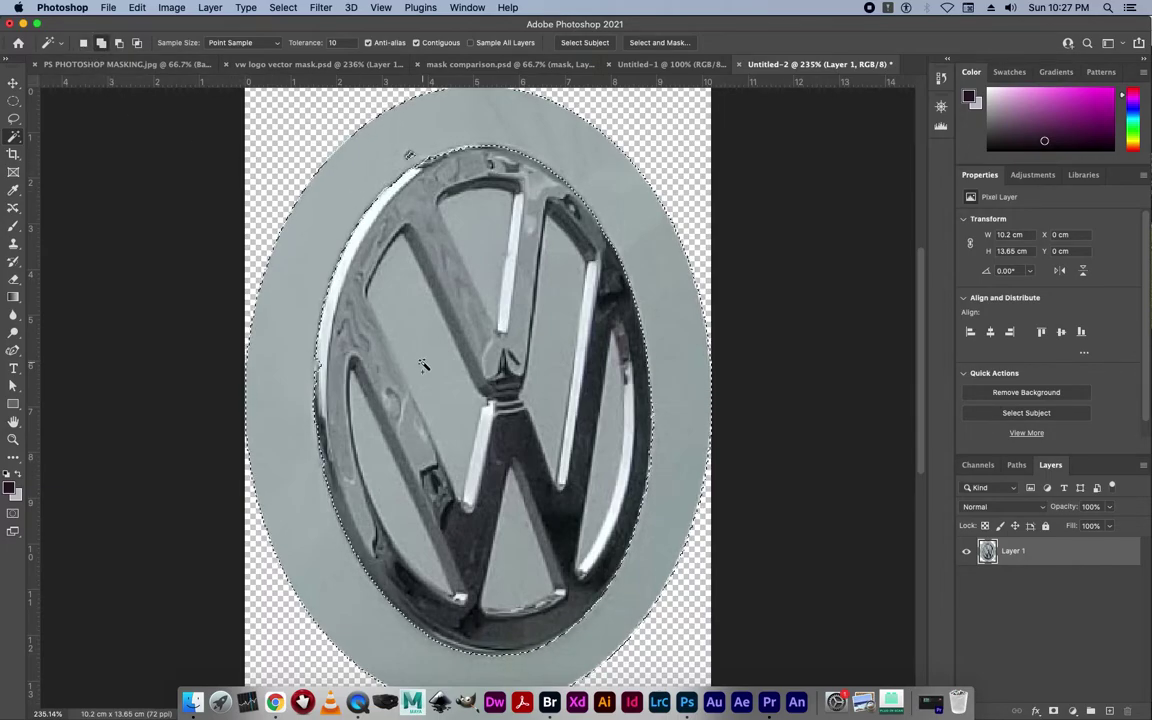
key(alt)
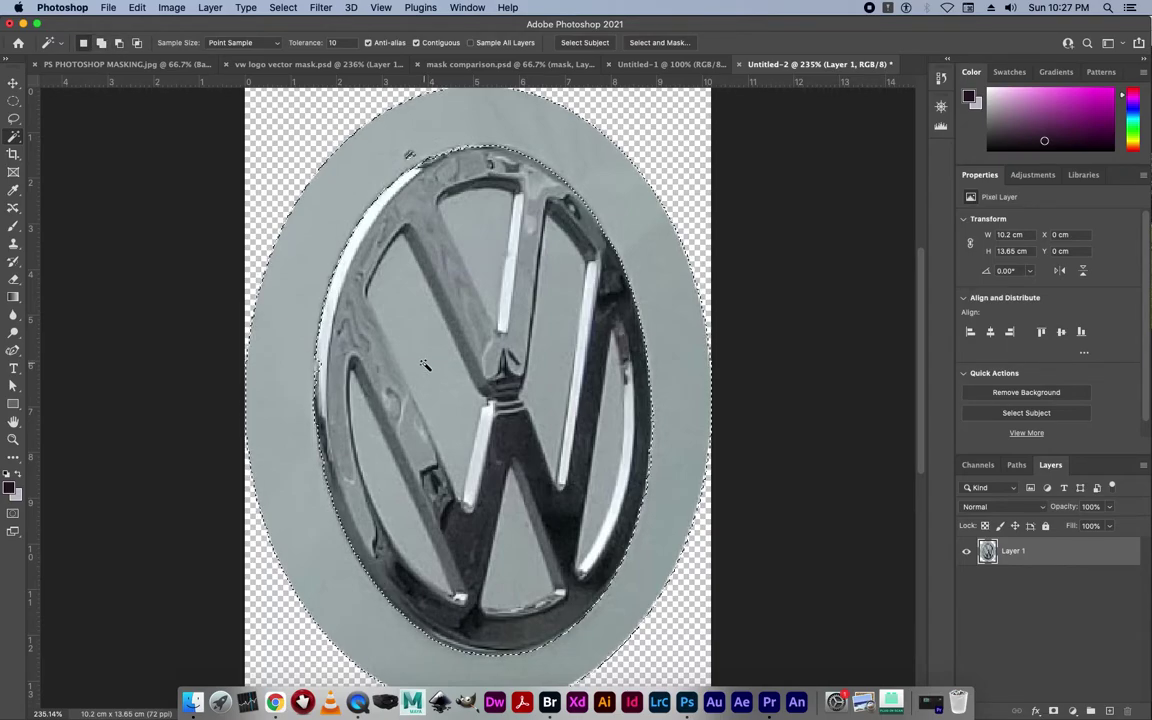
click(101, 44)
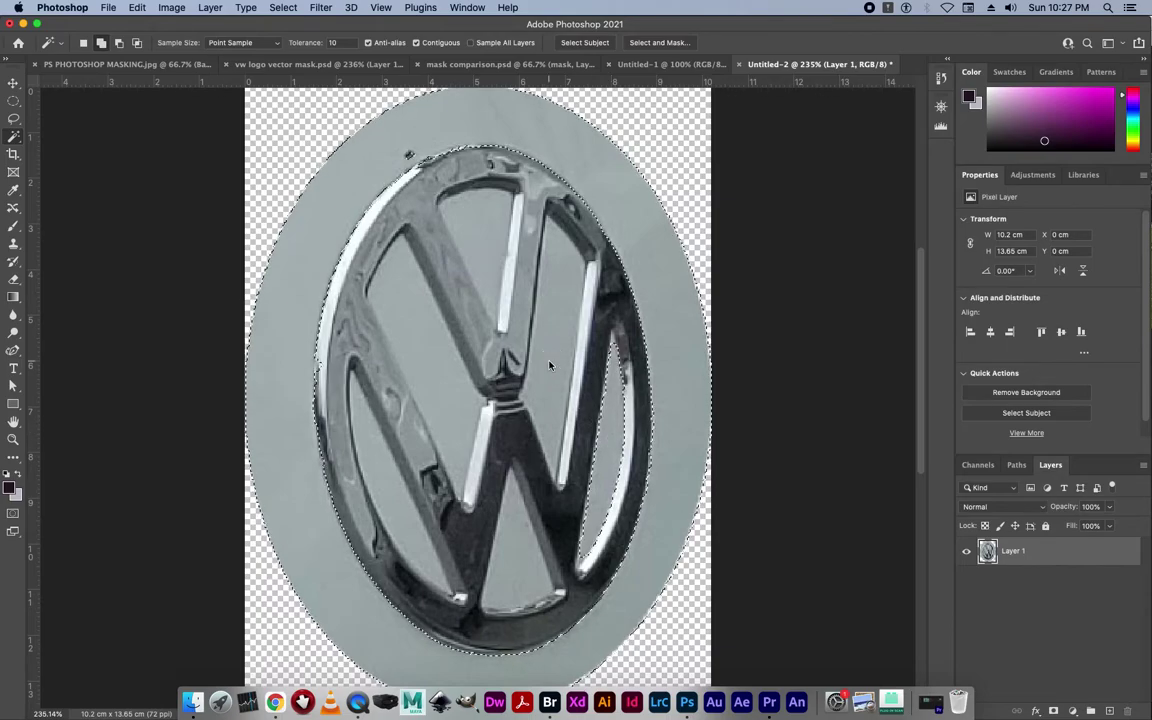
click(488, 257)
click(427, 333)
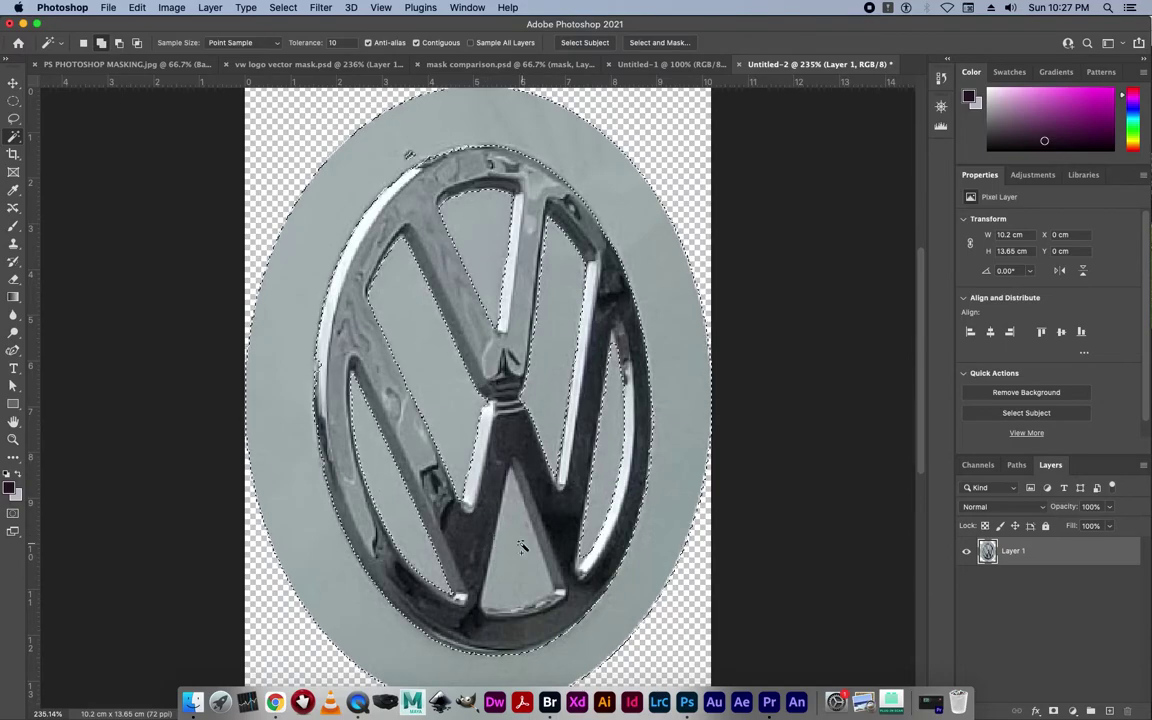
Try a non-contiguous grey selection across the image, then restore Contiguous and deselect.
key(super+d)
click(417, 44)
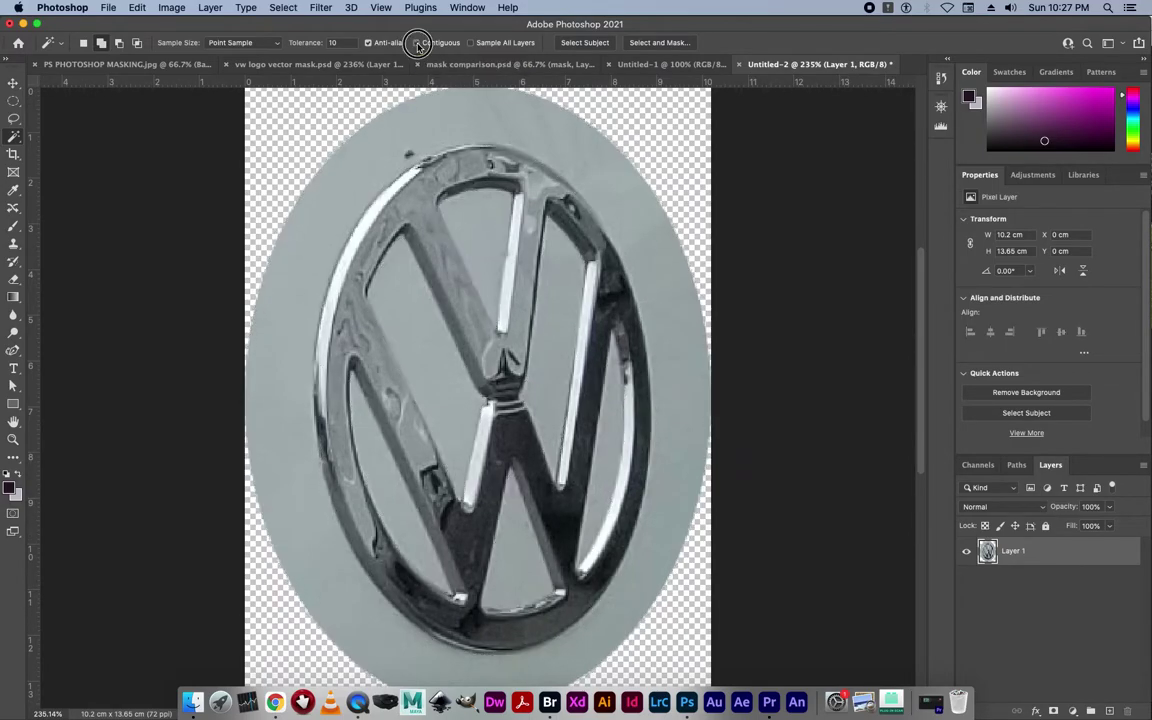
click(486, 117)
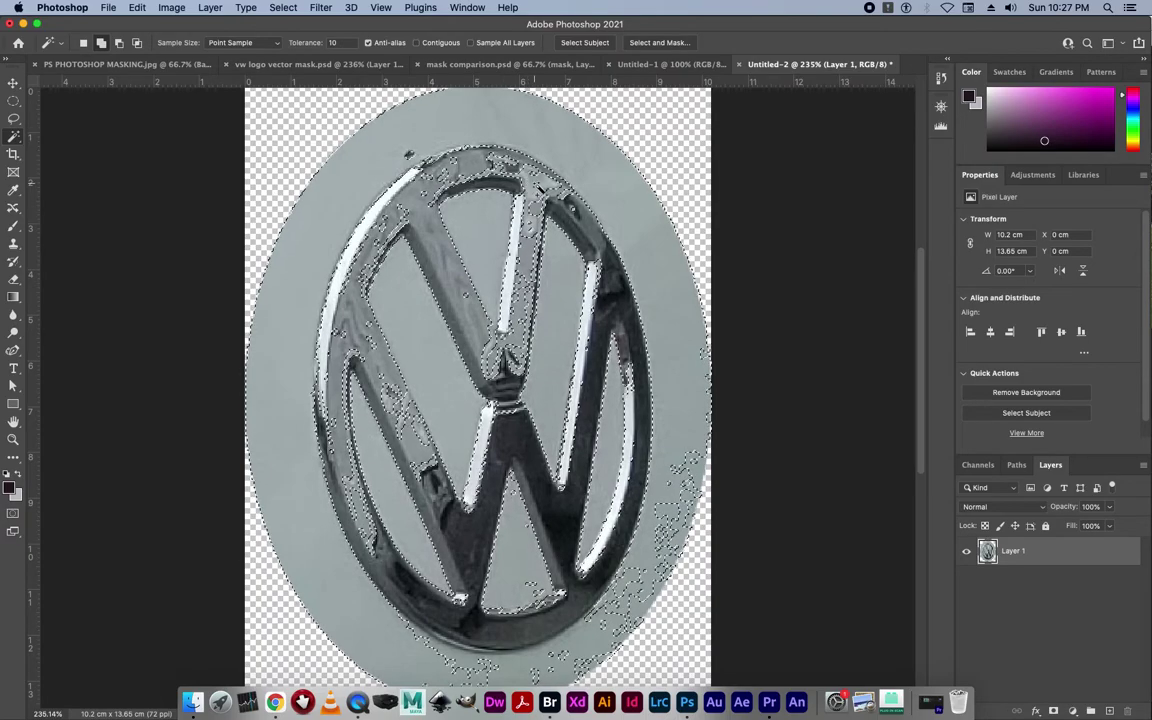
click(416, 43)
key(super+d)
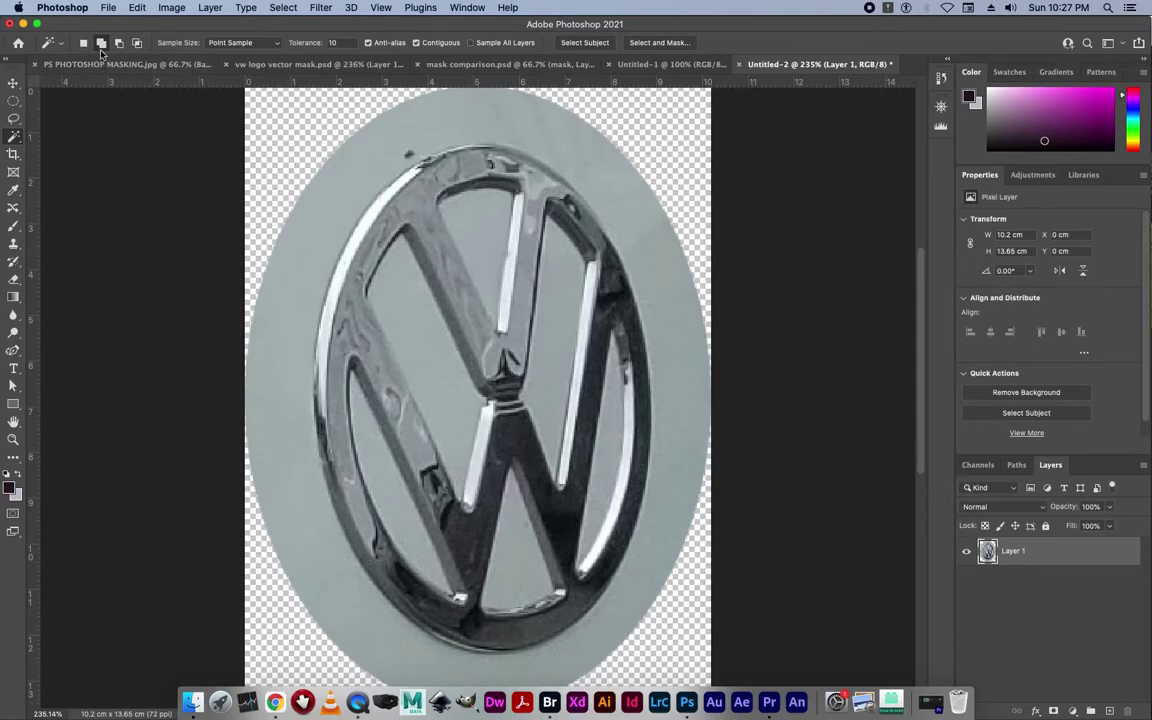
Reselect the grey oval background and add the gaps beside the V's left arm and between its arms.
click(455, 119)
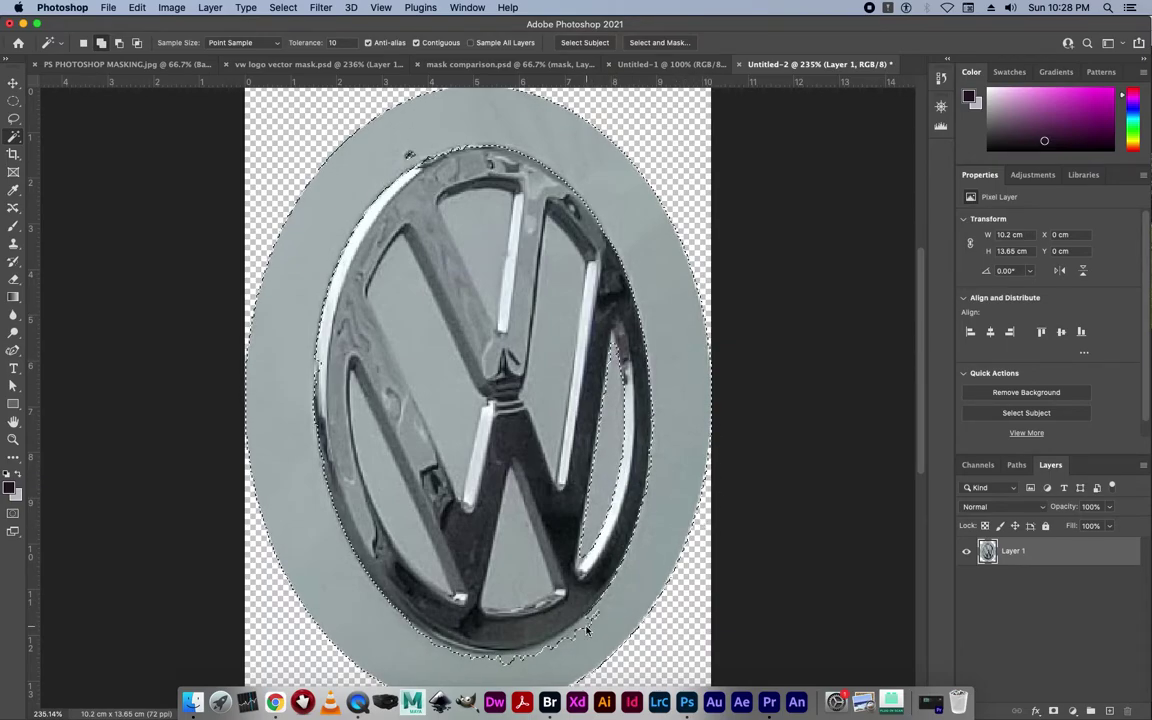
shift+click(417, 389)
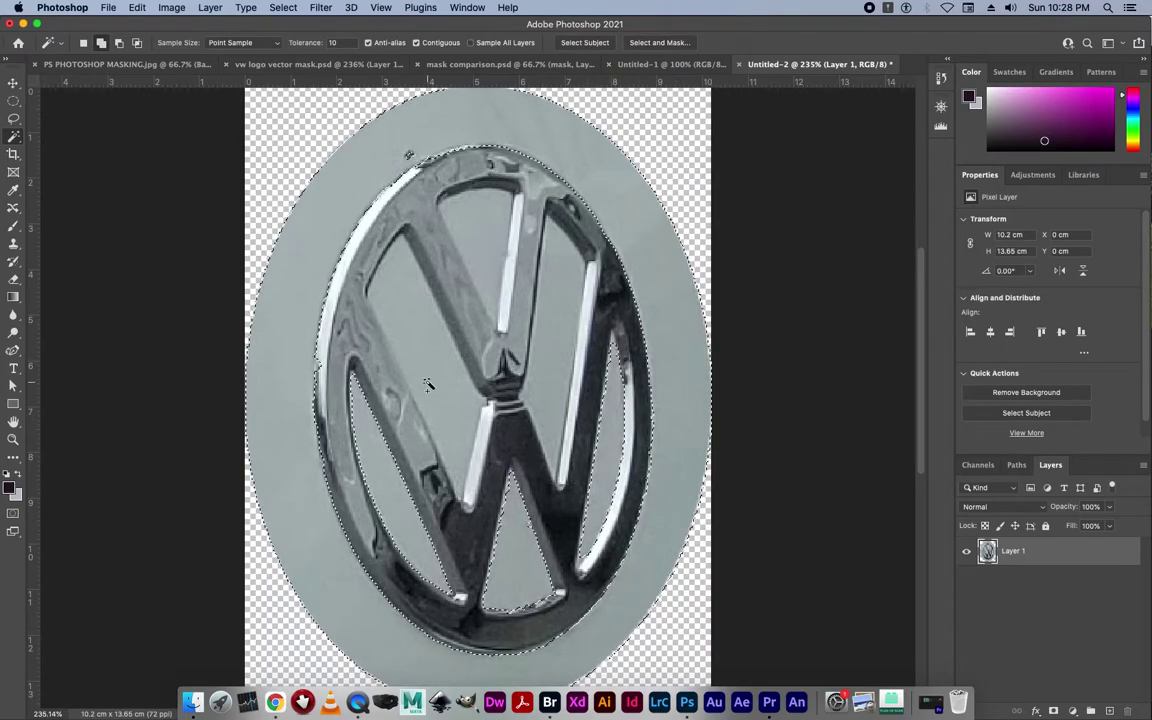
shift+click(467, 218)
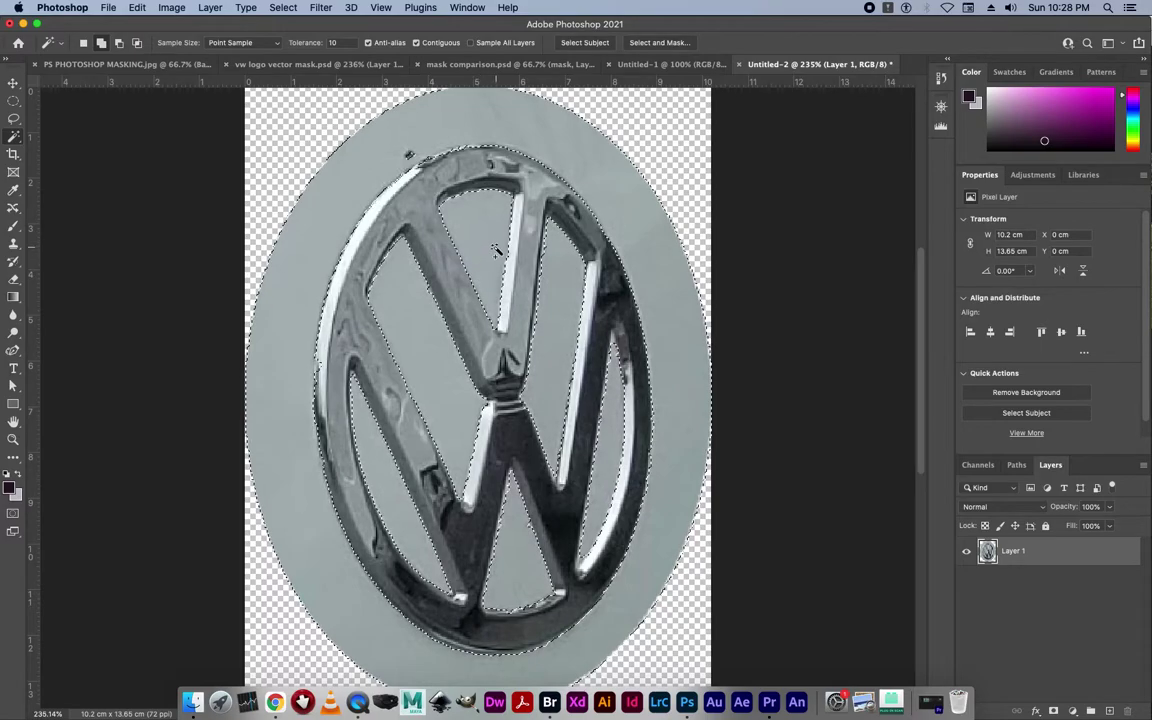
Add the grey gap beside the V's right arm and pick the plain Lasso tool.
shift+click(602, 372)
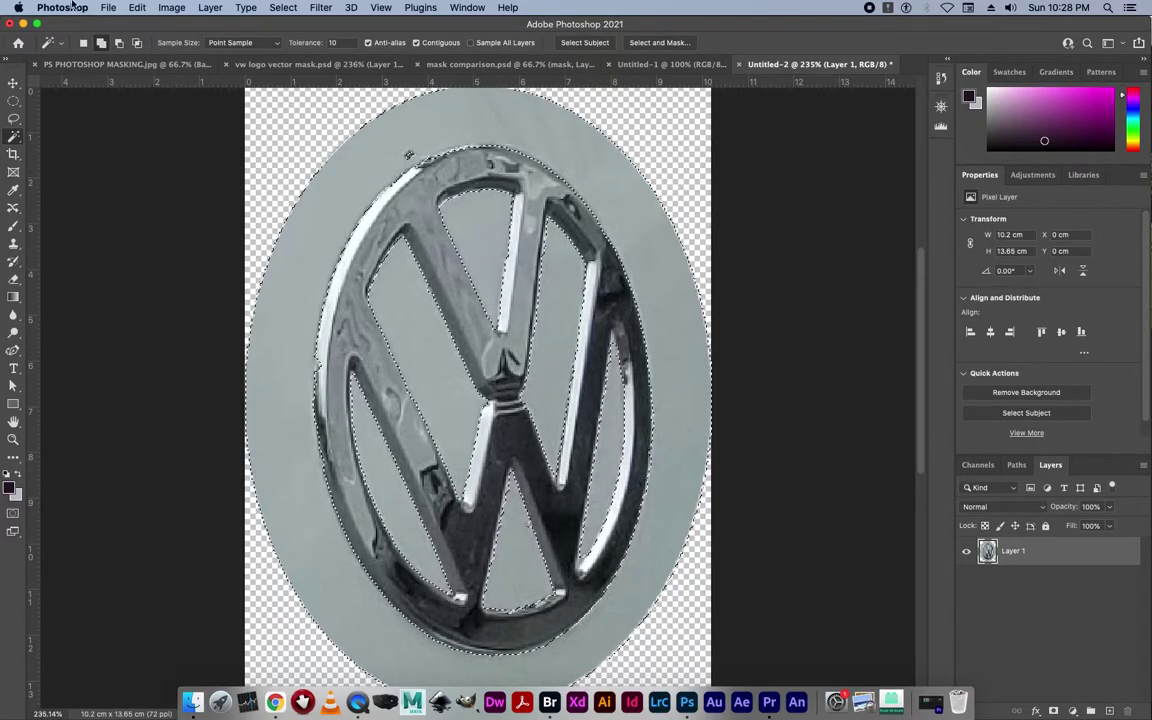
click(15, 120)
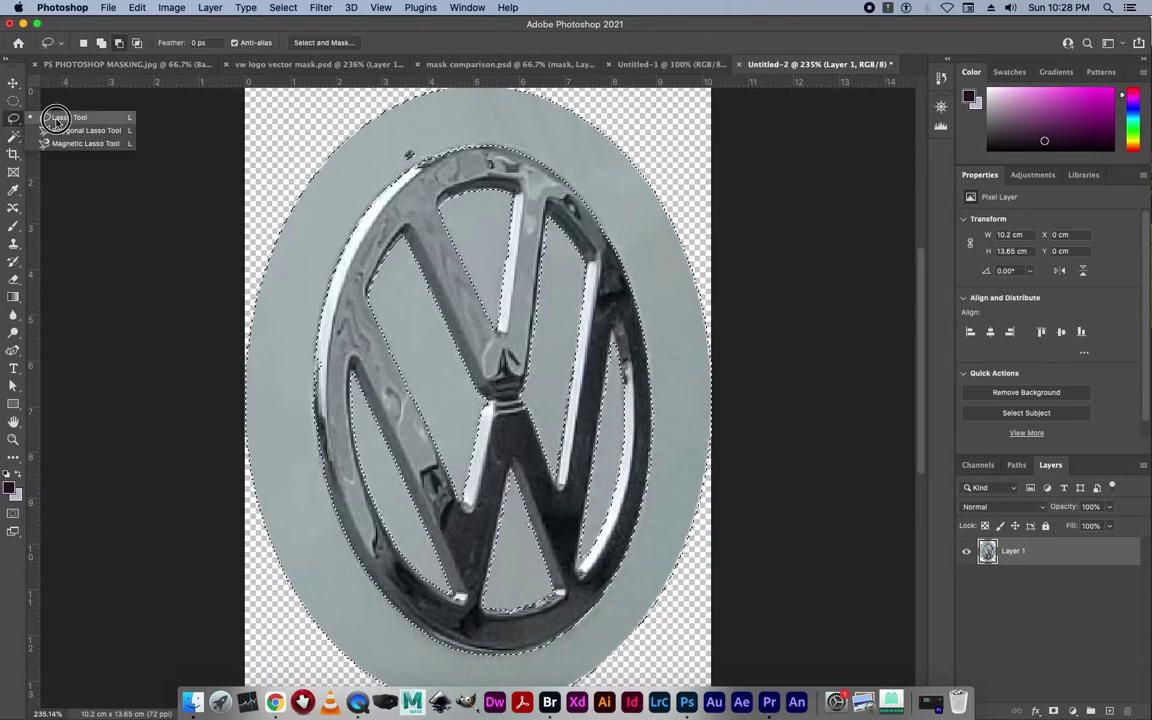
click(57, 118)
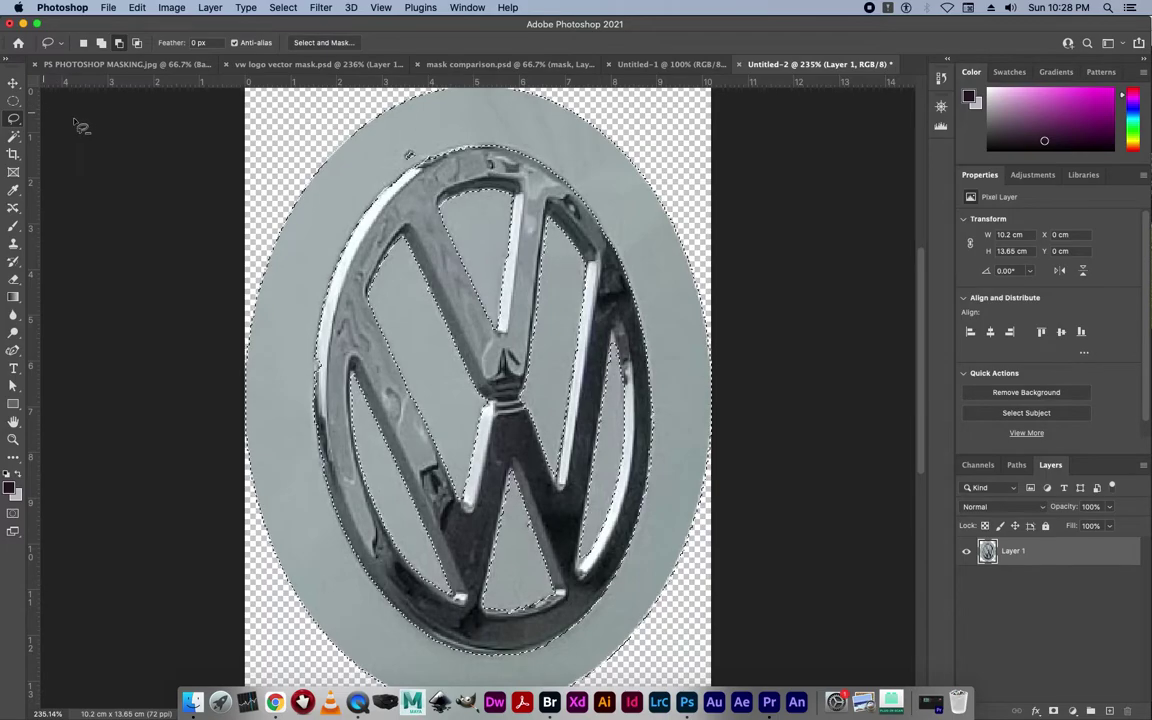
click(84, 44)
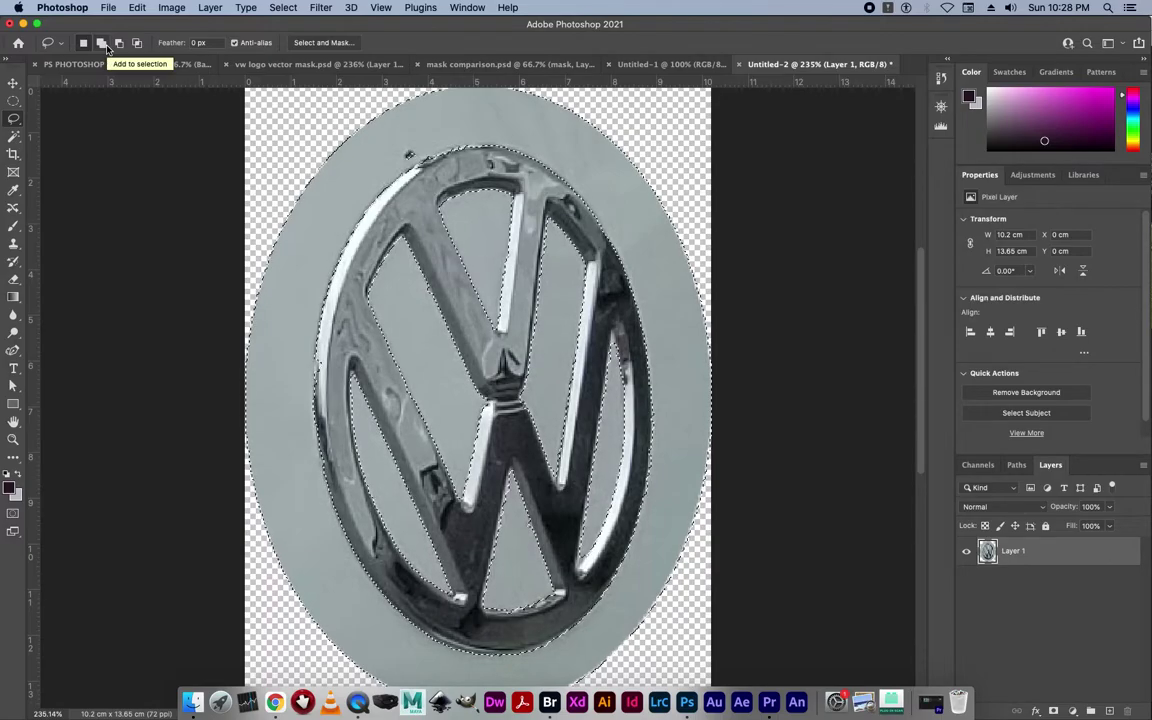
Set the Lasso to Add to selection and zoom in on the V's right arm edge.
drag(640, 390, 576, 315)
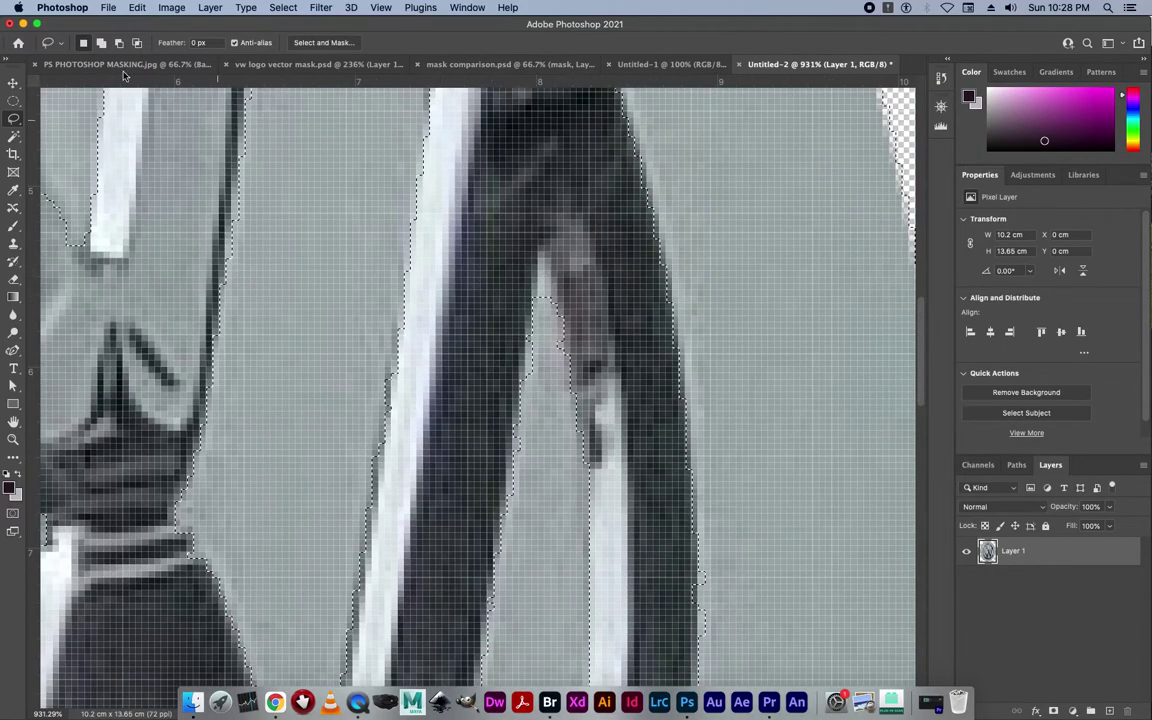
click(101, 44)
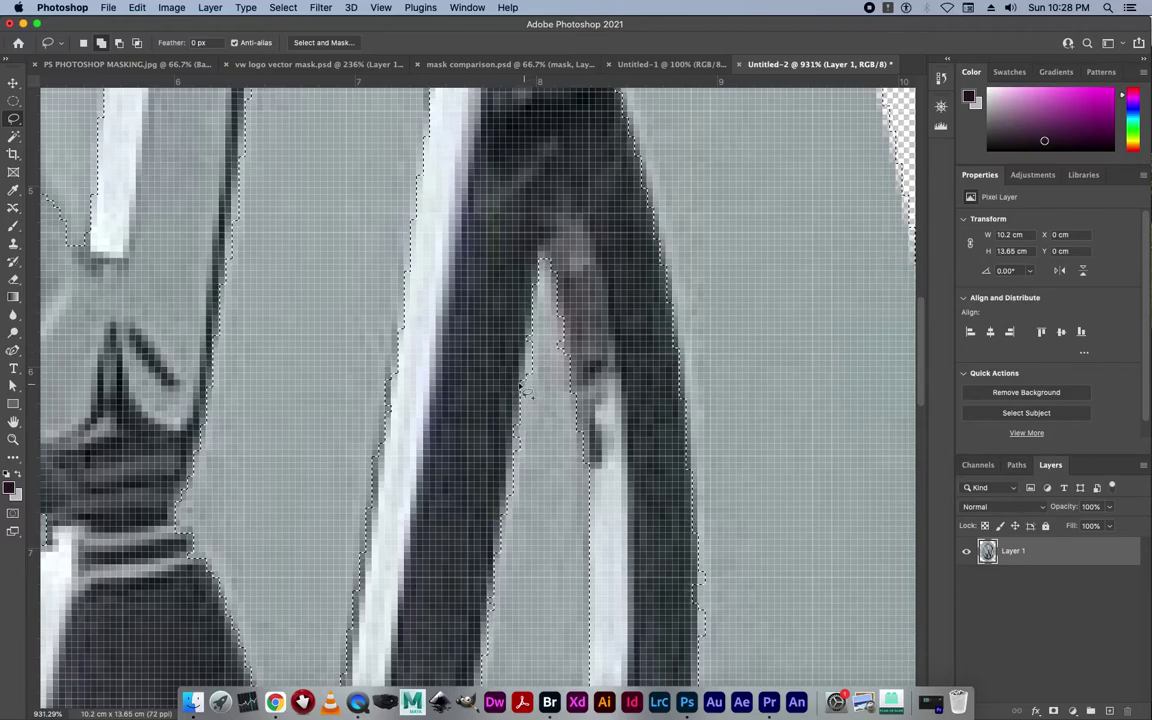
click(414, 368)
scroll(429, 374, down, 5)
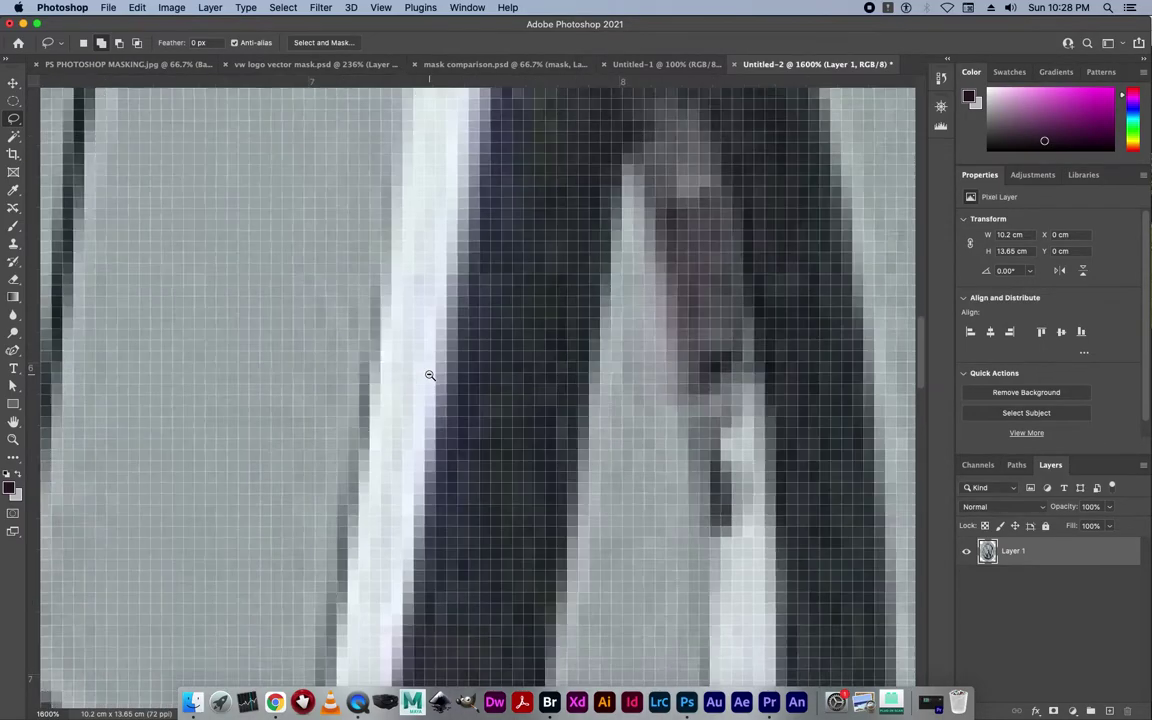
scroll(412, 375, down, 1)
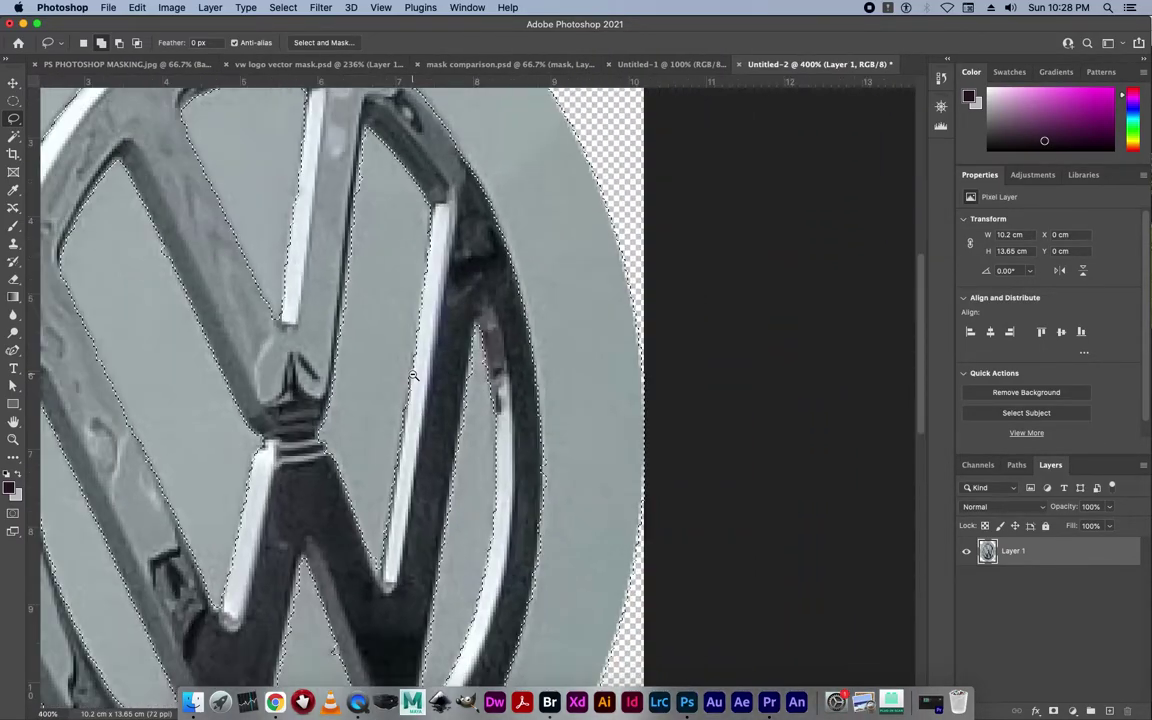
drag(383, 305, 571, 339)
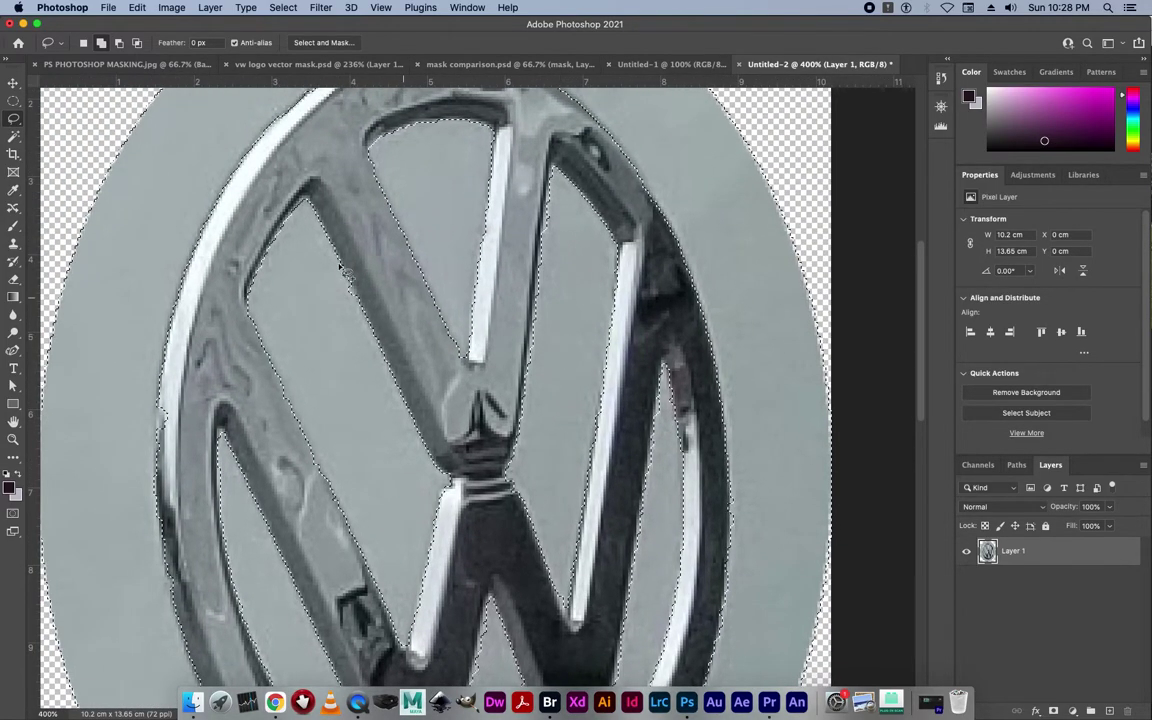
Use the Elliptical Marquee in Add mode on an edge of the V, then fit the badge on screen.
click(12, 101)
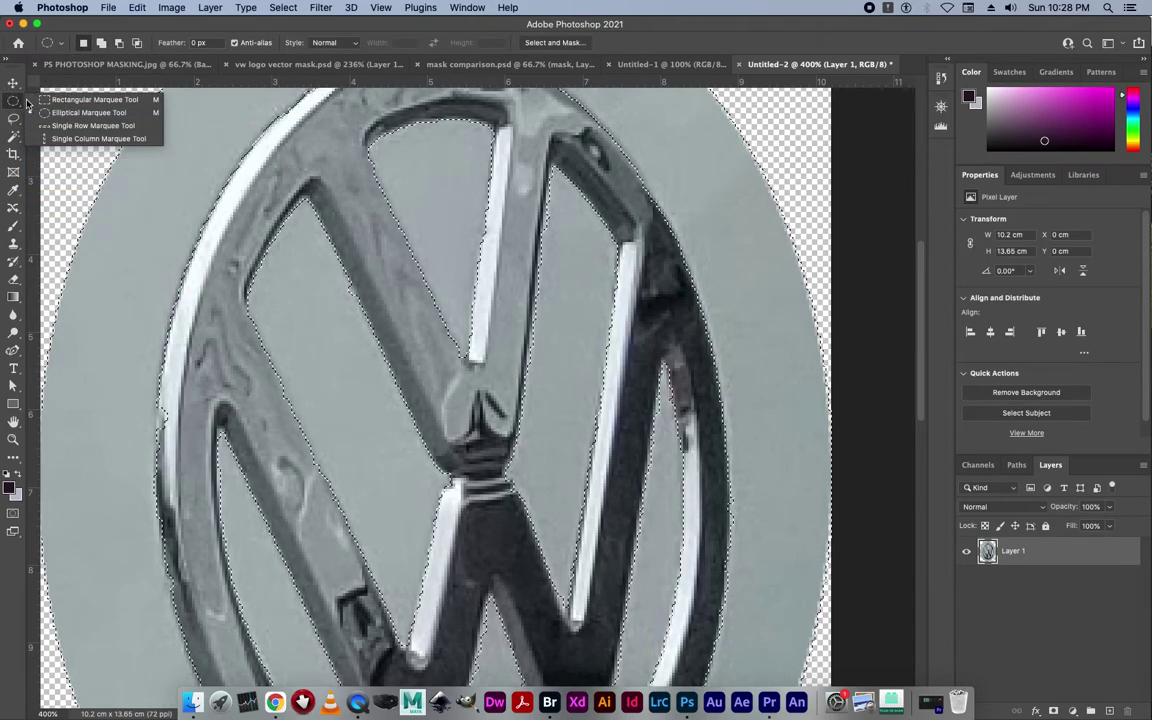
click(70, 113)
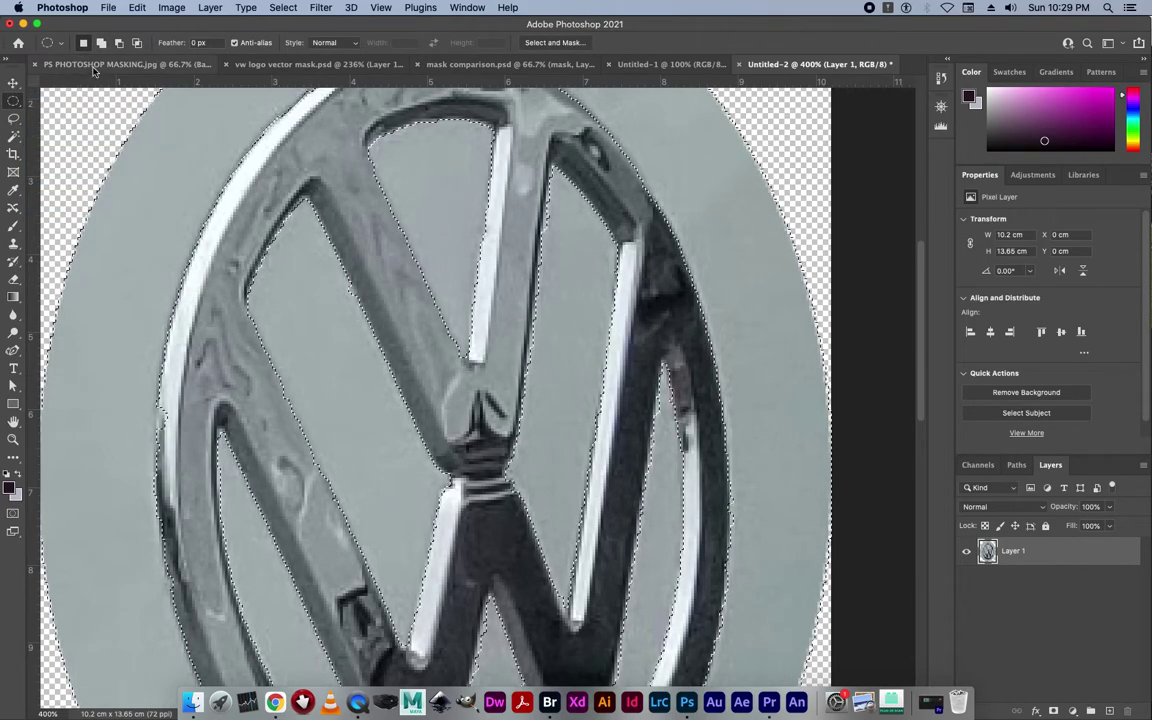
click(101, 42)
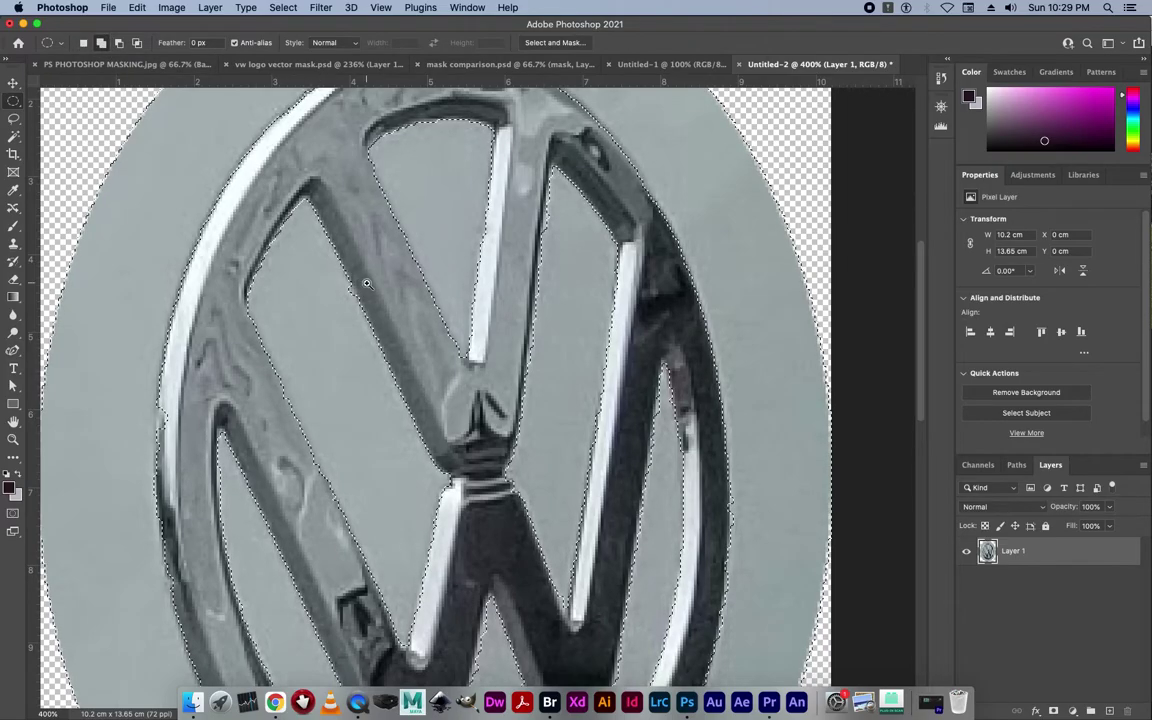
drag(337, 268, 447, 375)
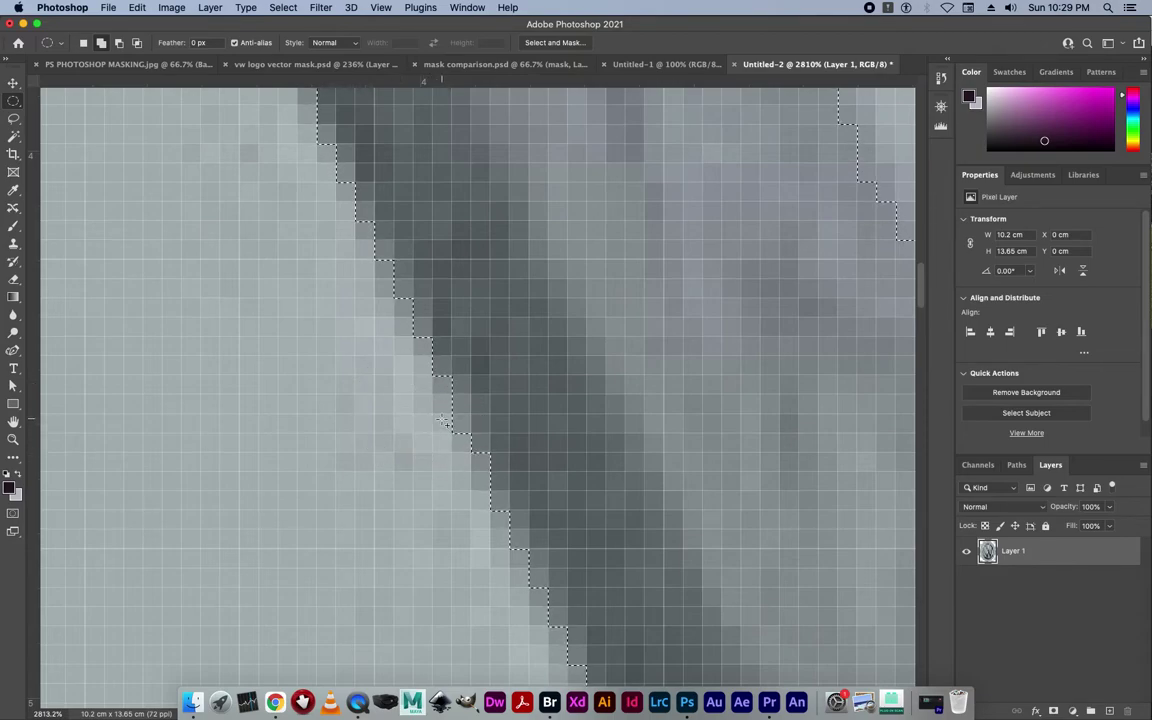
key(super+0)
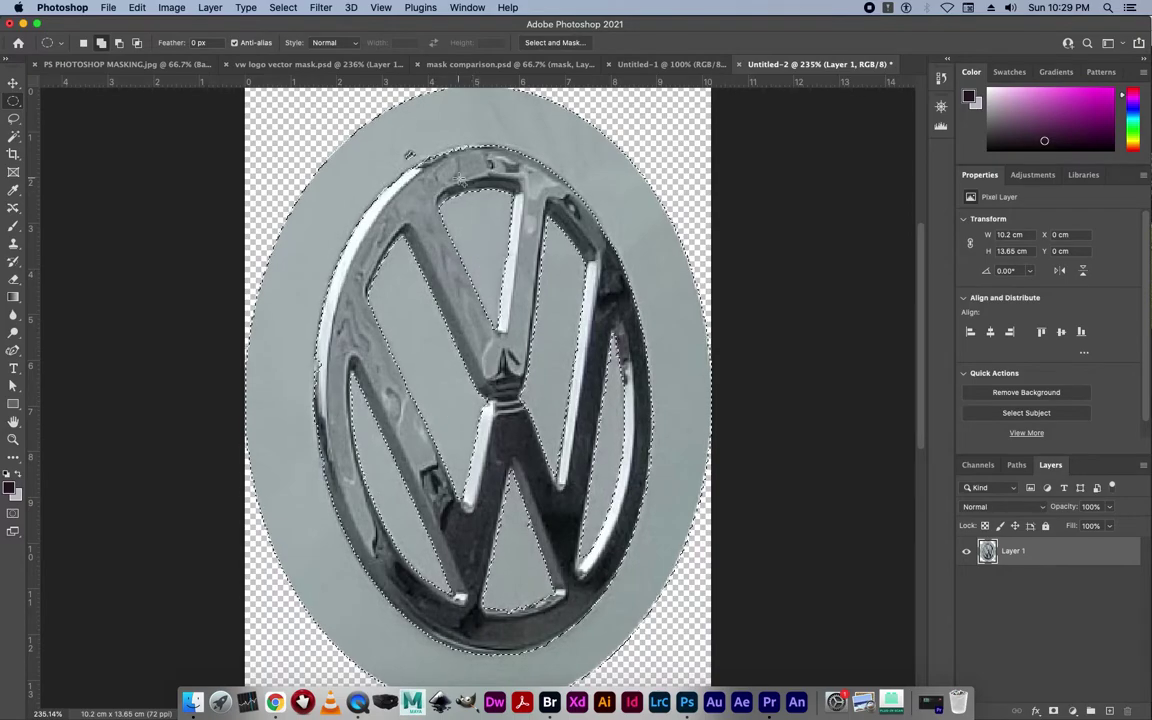
Zoom in and lasso along the ring's top edge to refine the selection.
click(14, 119)
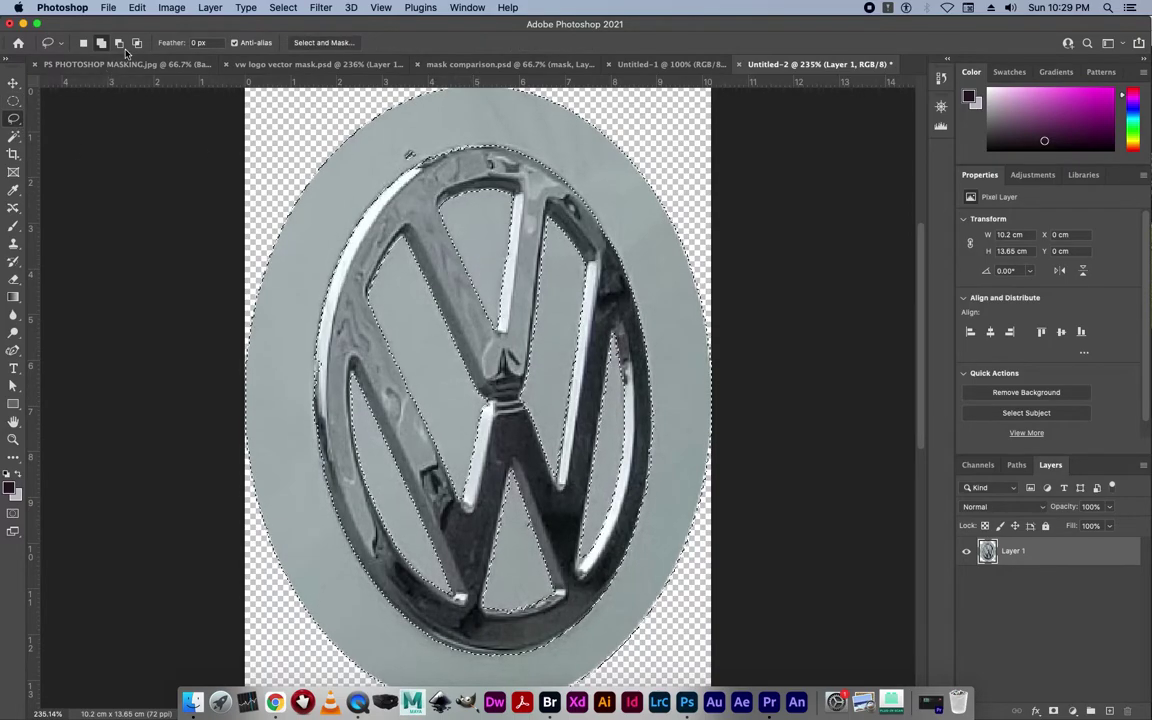
key(super+space)
drag(427, 130, 550, 226)
drag(720, 365, 680, 279)
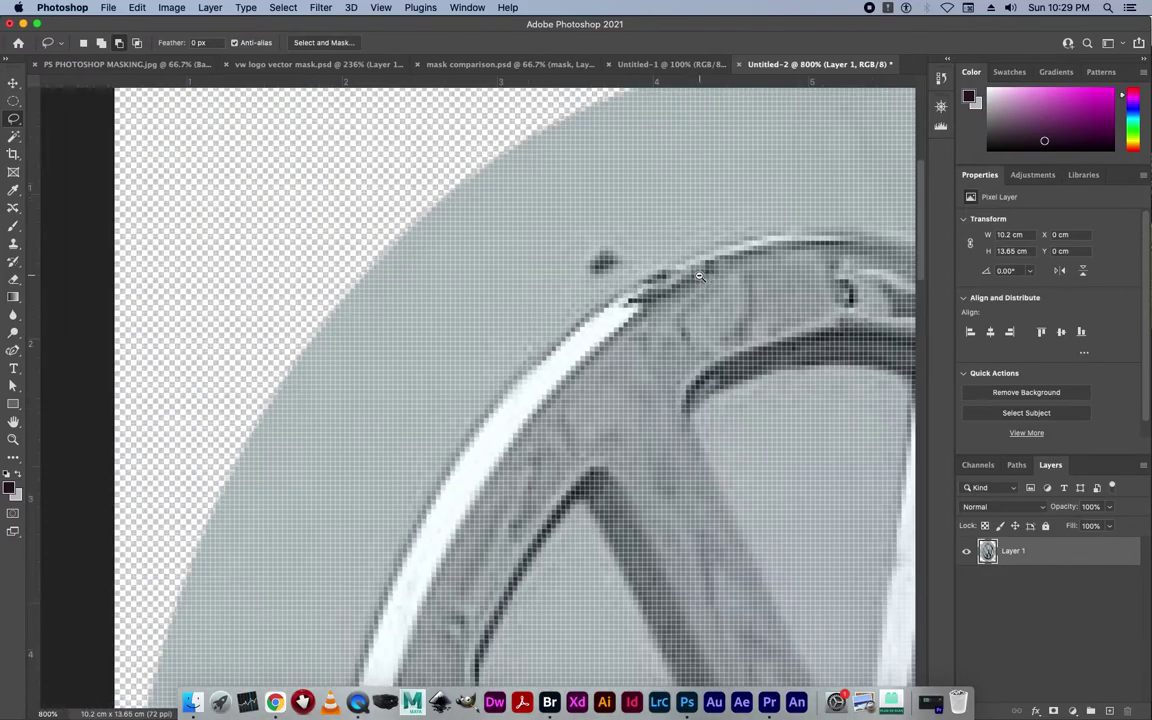
mouse_move(757, 262)
mouse_down()
mouse_move(817, 241)
mouse_move(770, 240)
mouse_up()
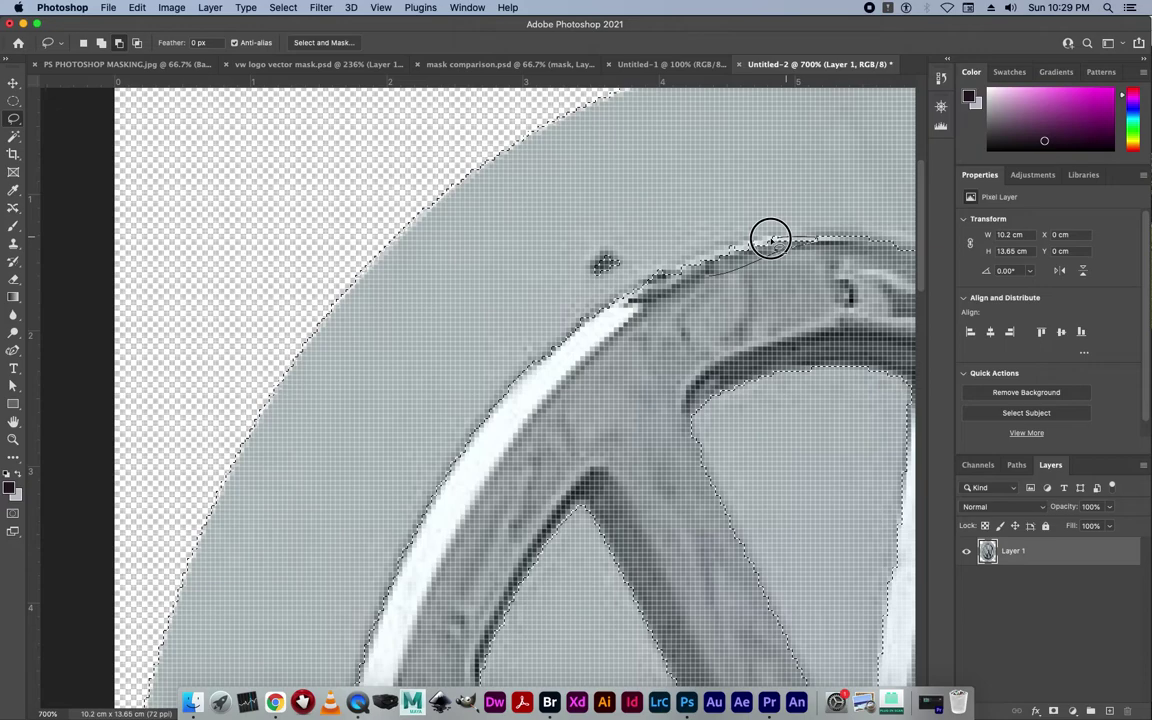
drag(709, 277, 706, 278)
Try healing the dark speck above the ring, undo it, then outline and discard a selection around it.
key(j)
click(600, 261)
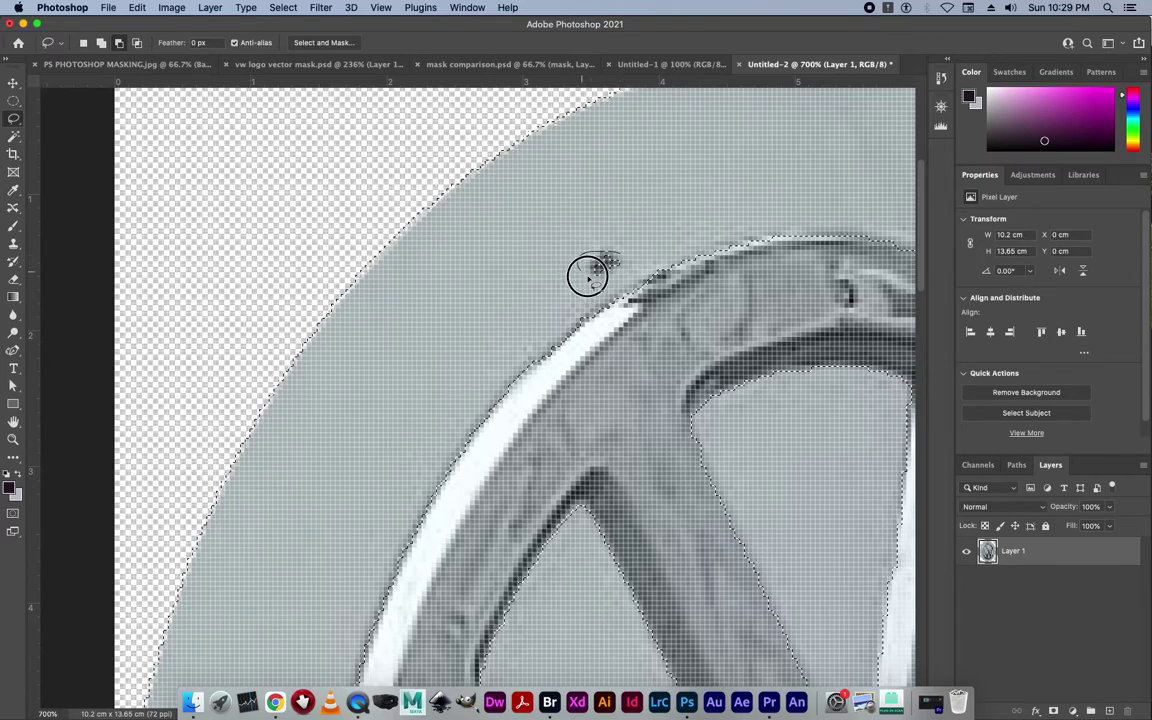
key(super+z)
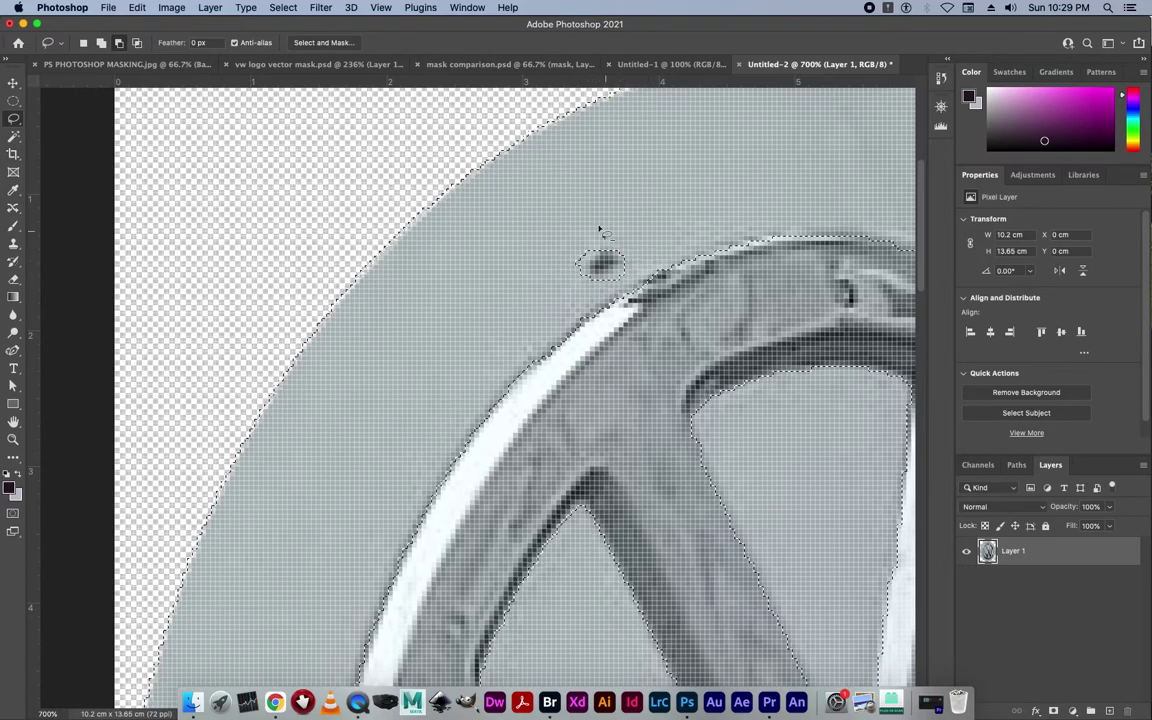
click(101, 44)
drag(620, 237, 557, 253)
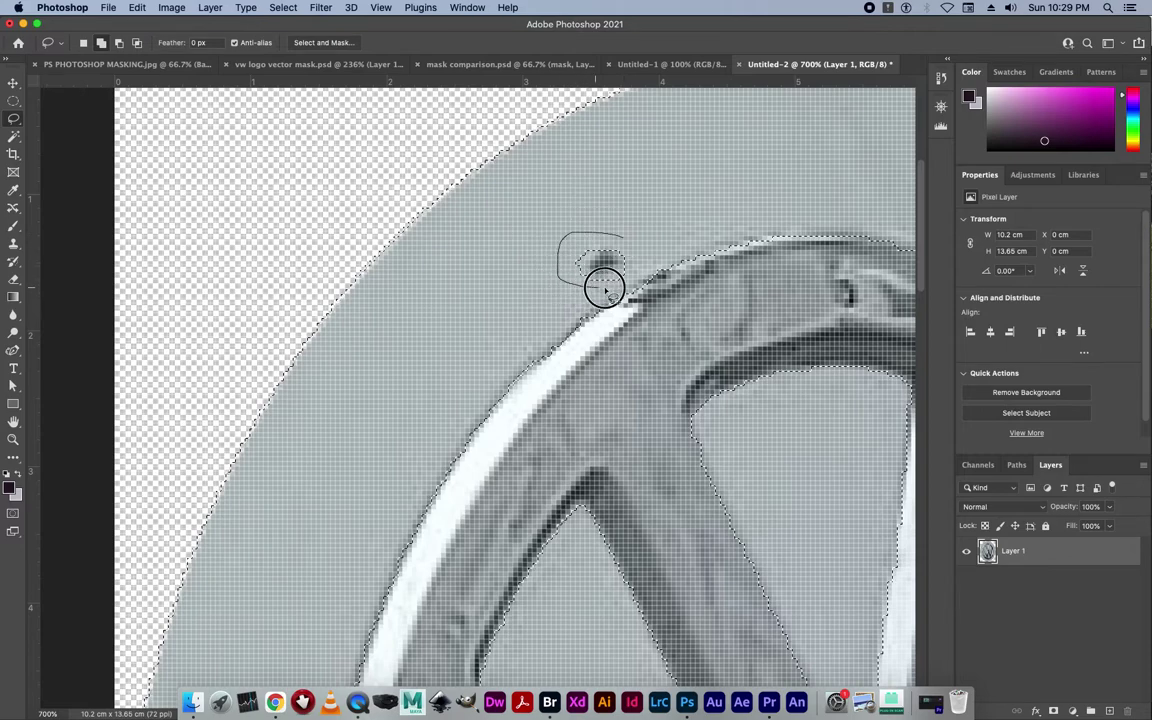
drag(620, 240, 620, 240)
click(662, 261)
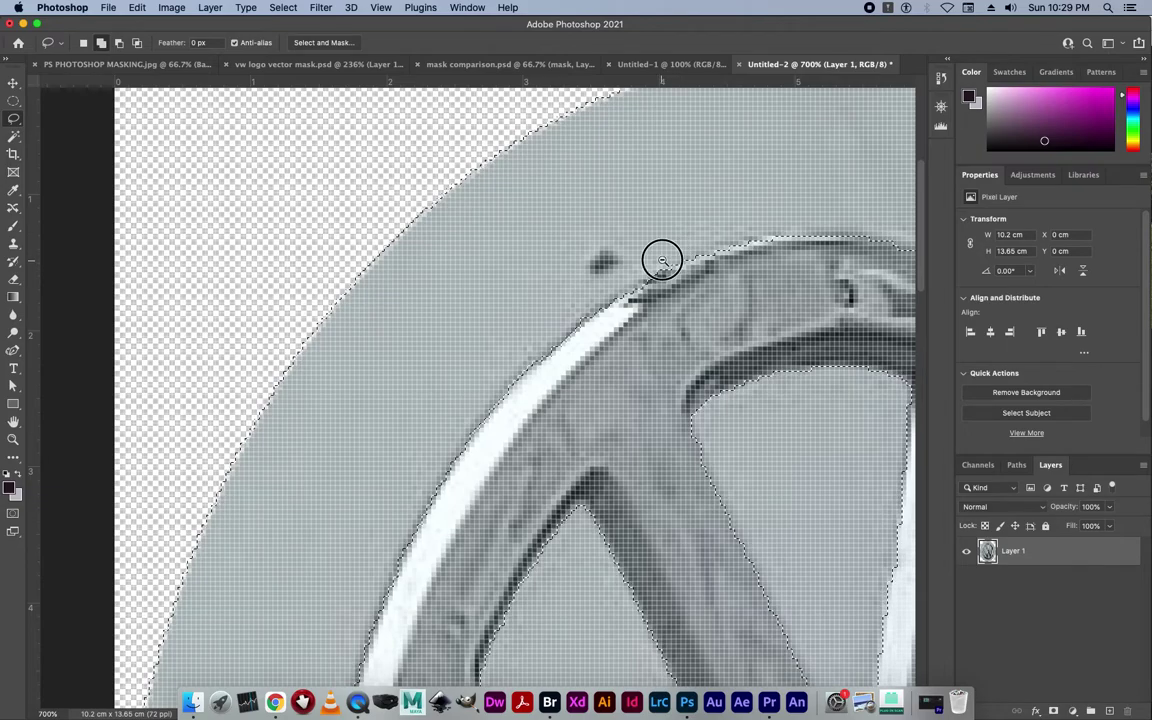
scroll(662, 261, down, 4)
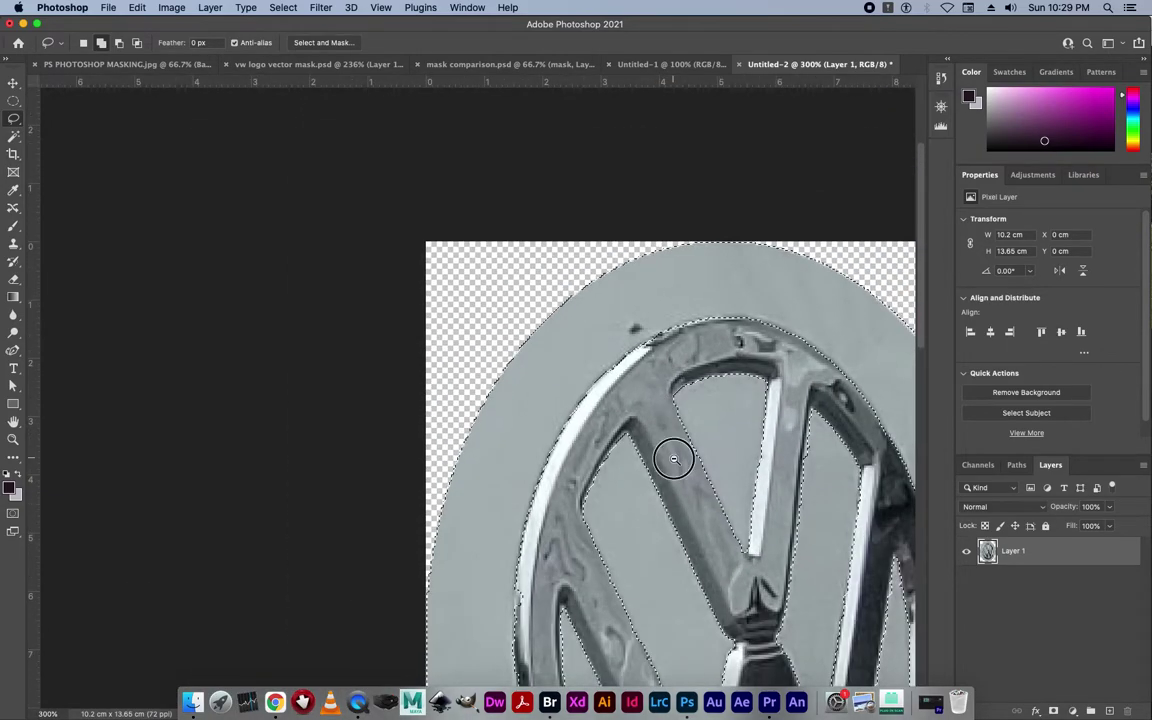
Scroll around the ring's right side to inspect the selection edge.
scroll(674, 459, down, 2)
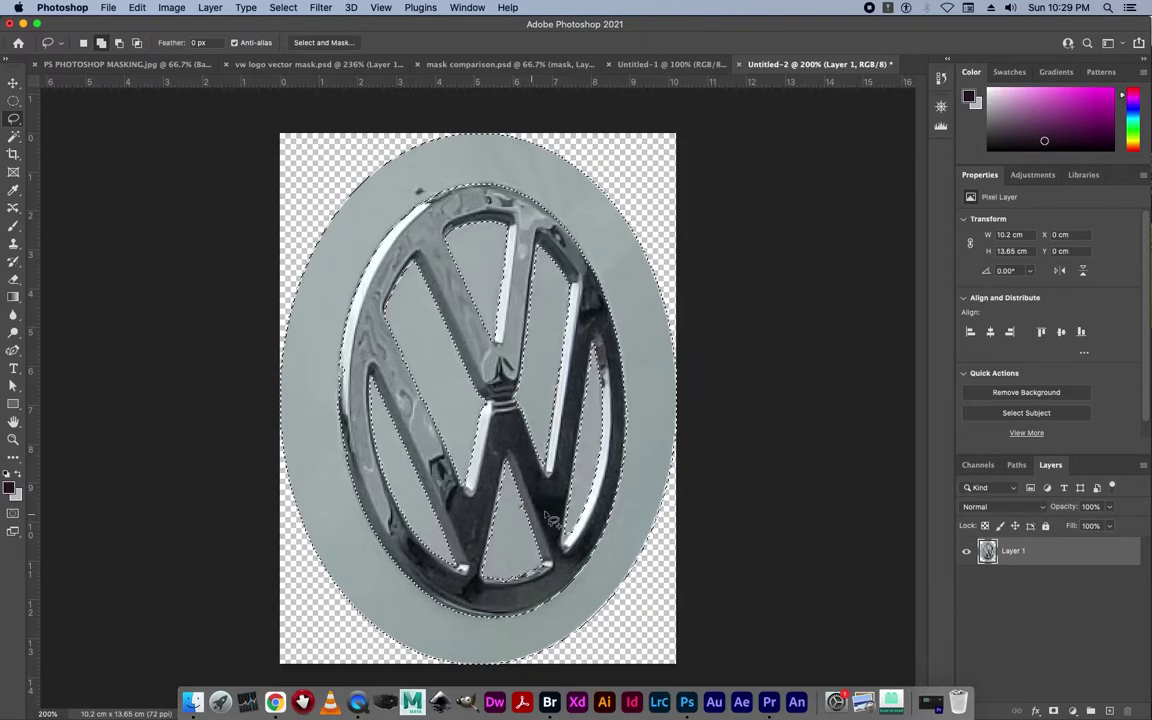
scroll(550, 540, up, 5)
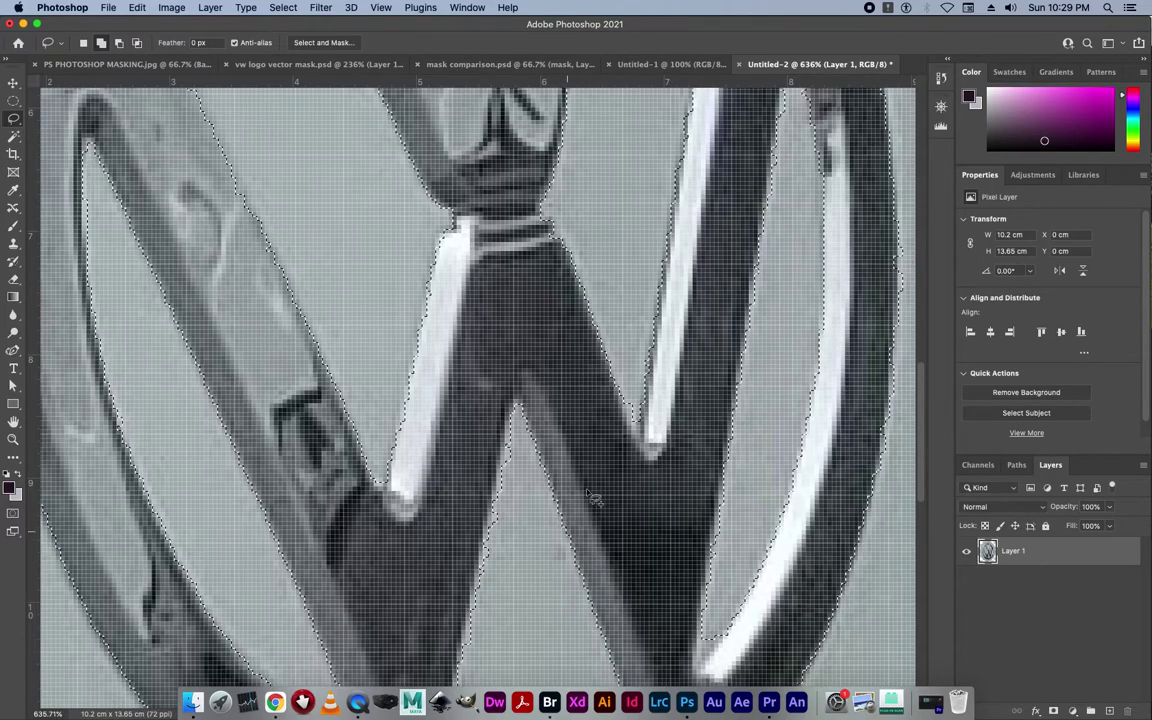
scroll(632, 425, down, 3)
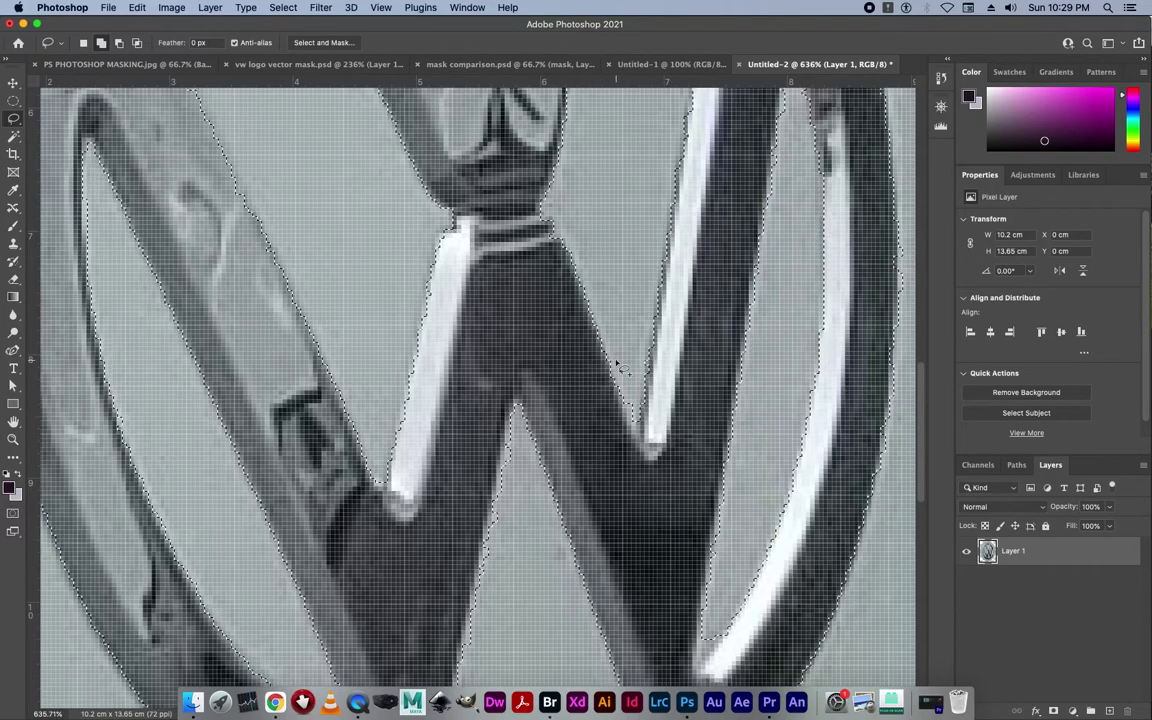
scroll(617, 365, down, 3)
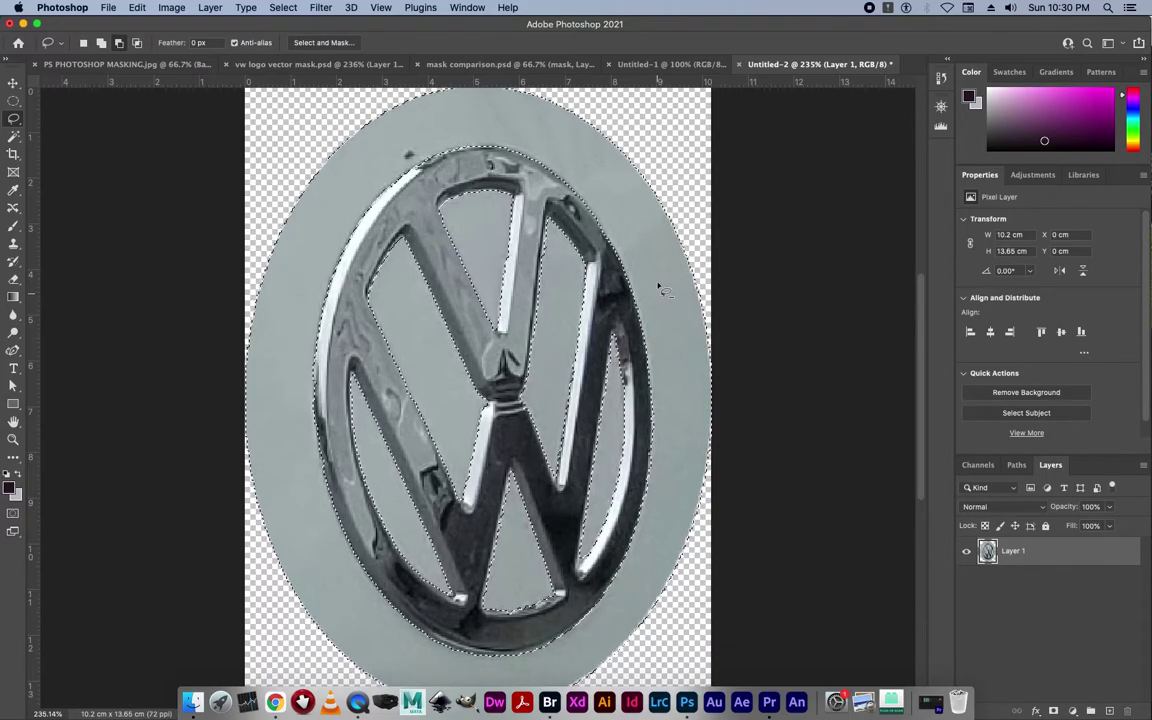
click(14, 83)
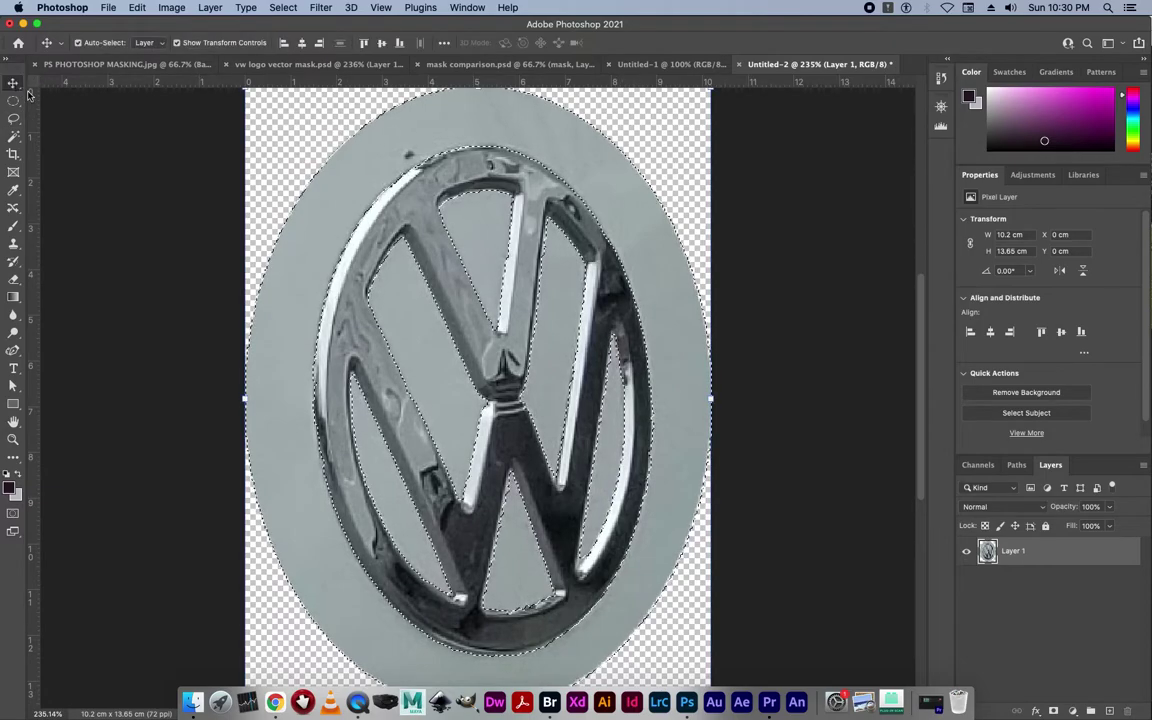
key(Delete)
key(super+z)
key(super+shift+z)
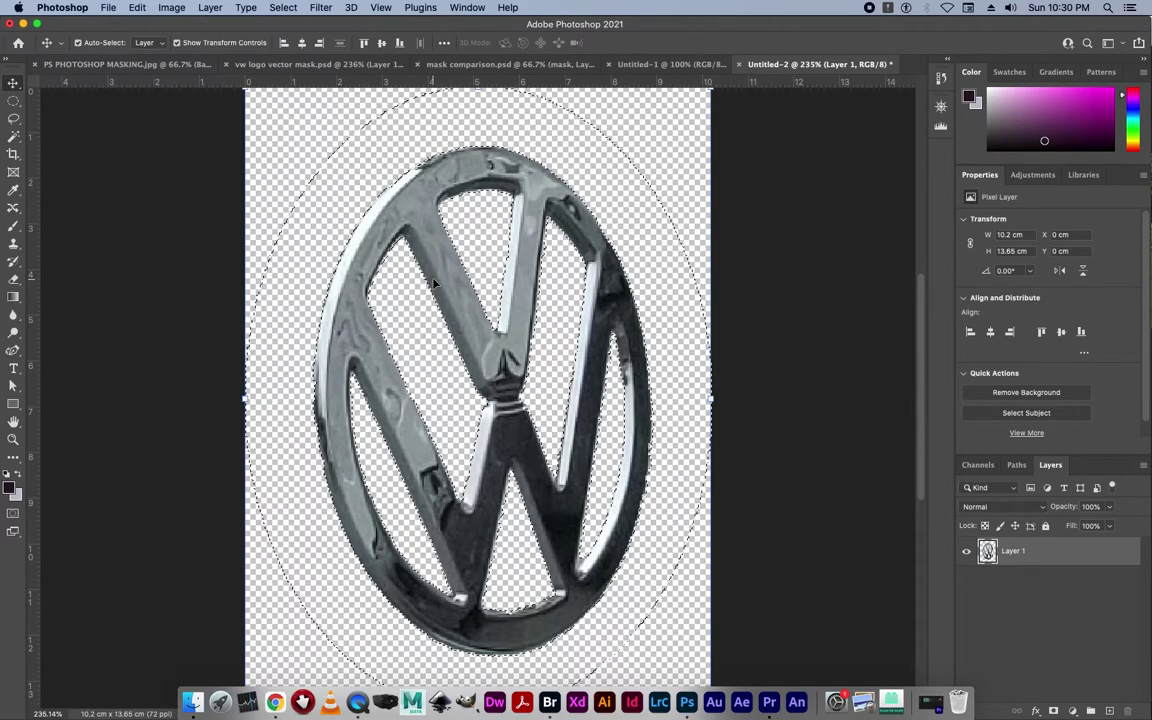
key(super+z)
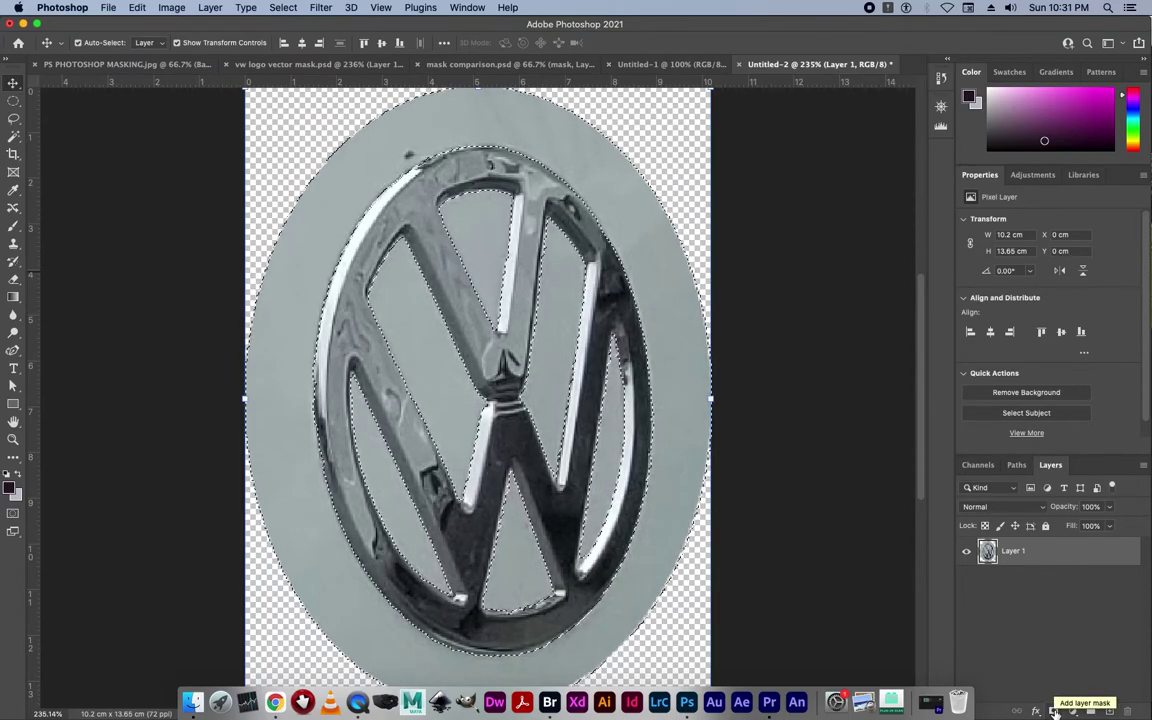
Add a layer mask to Layer 1 from the selection and invert it so only the badge shows.
click(1054, 711)
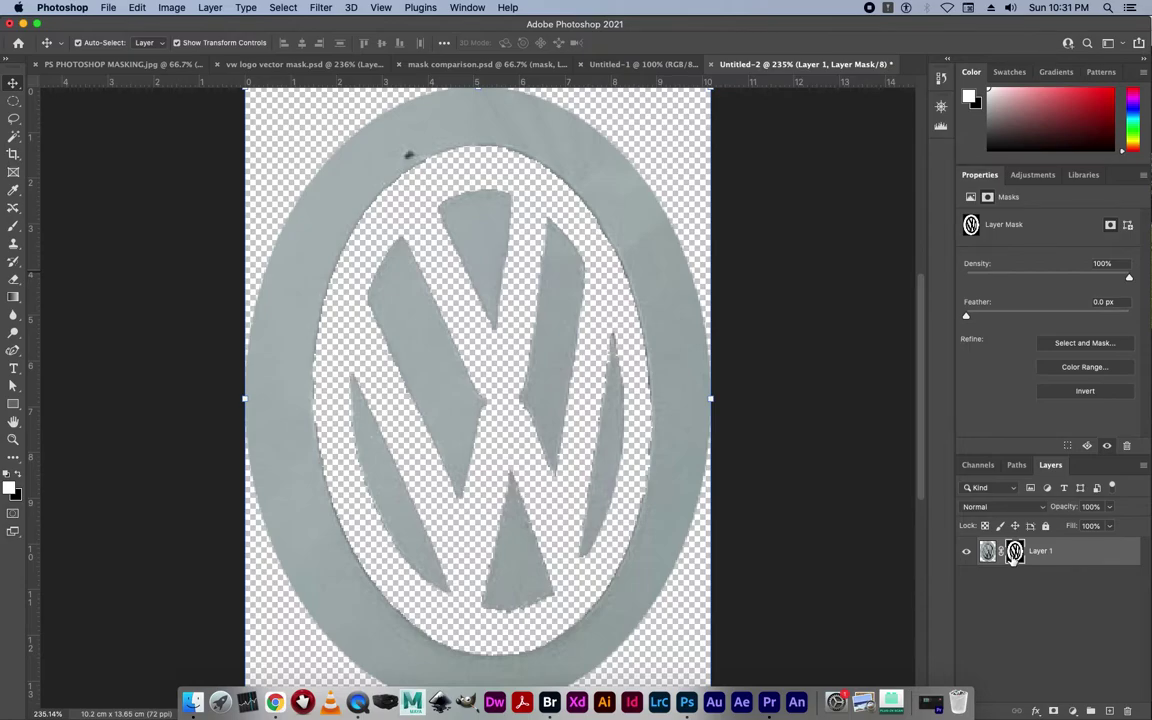
key(super+i)
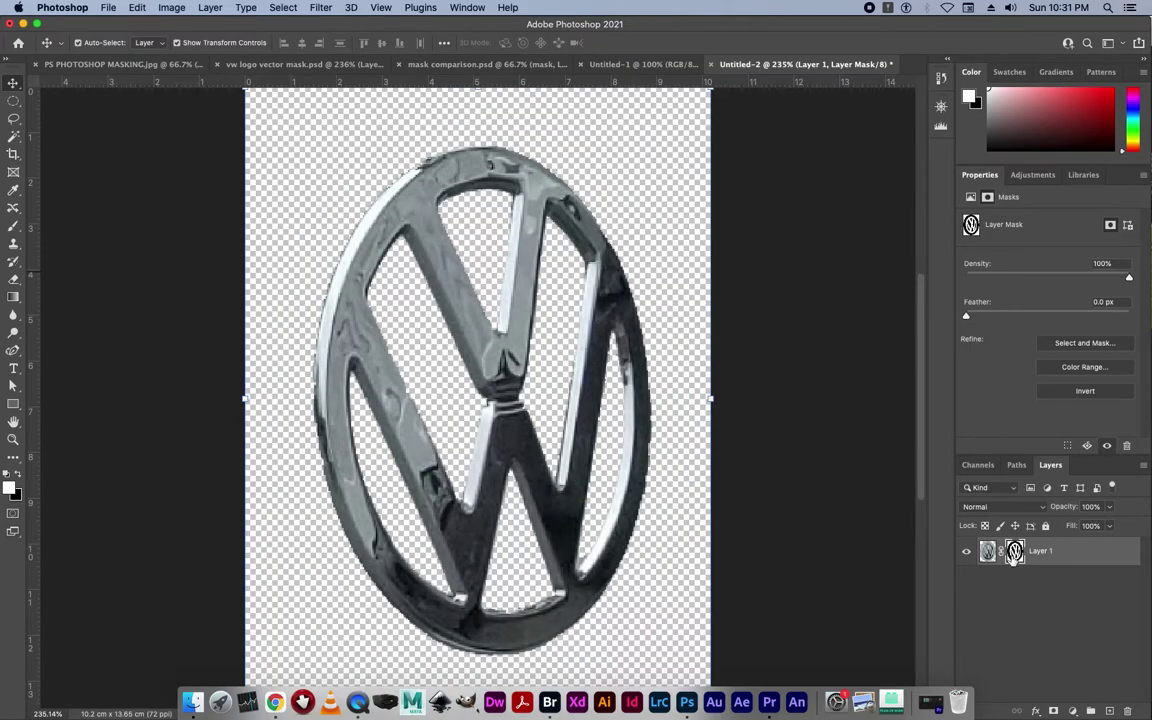
click(282, 7)
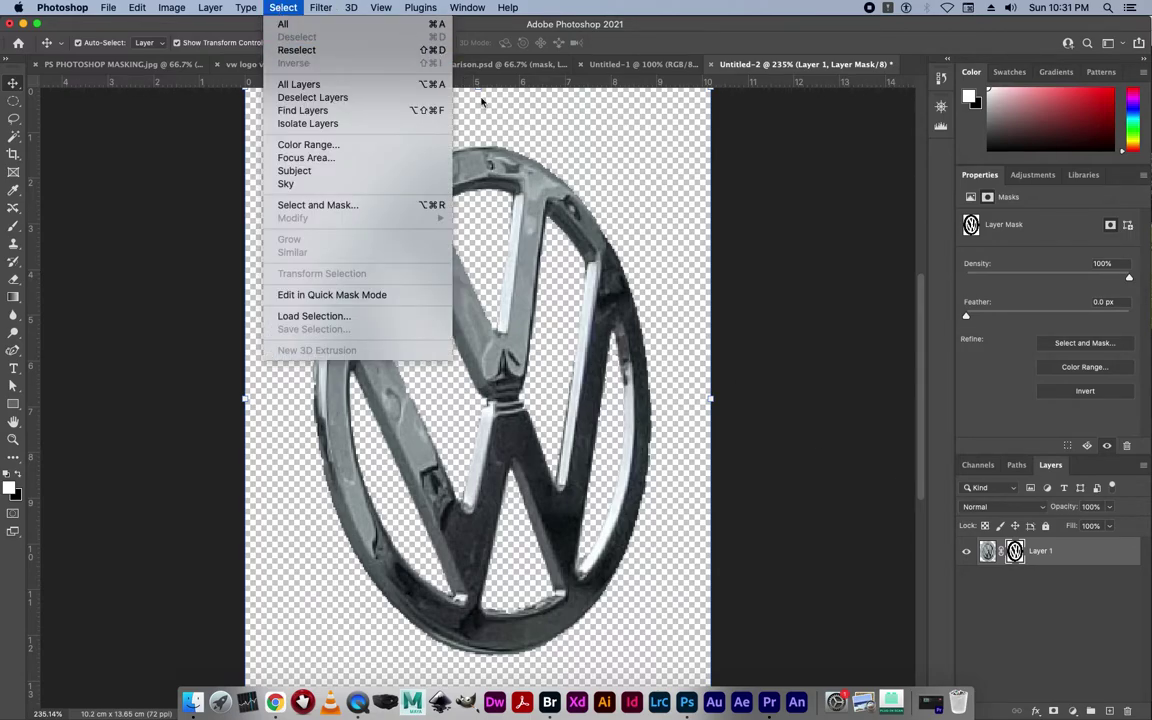
click(1035, 601)
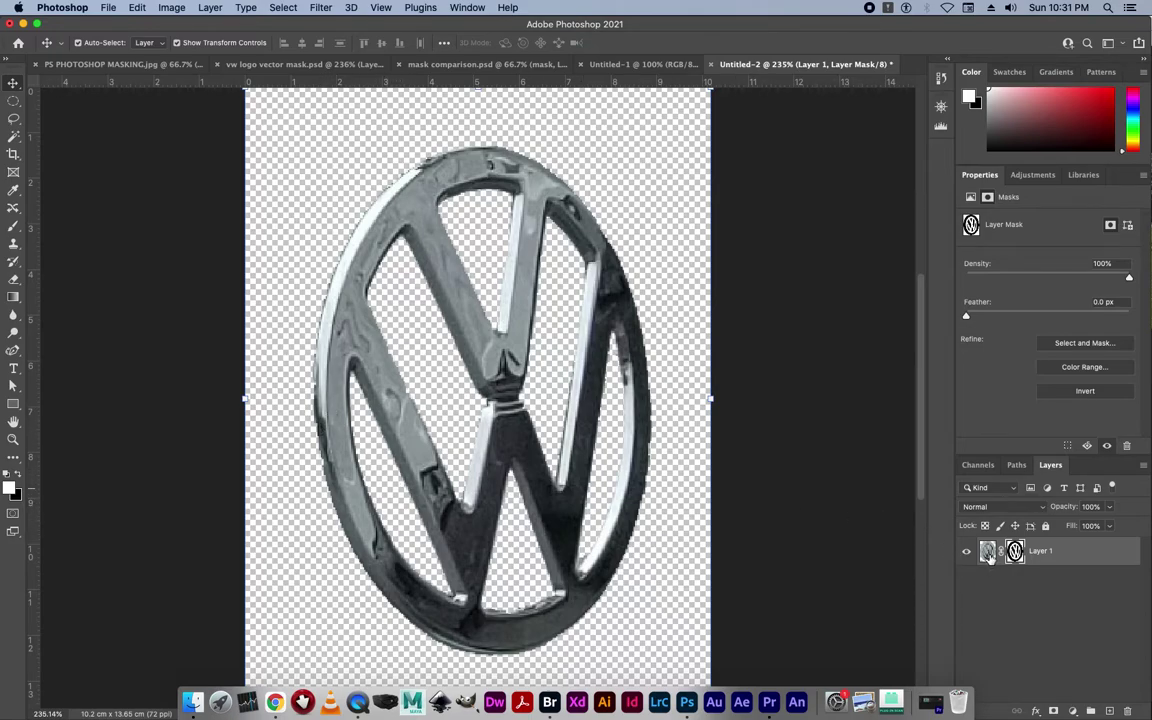
Disable and re-enable Layer 1's mask to compare, then zoom onto the ring's left edge.
right_click(1012, 553)
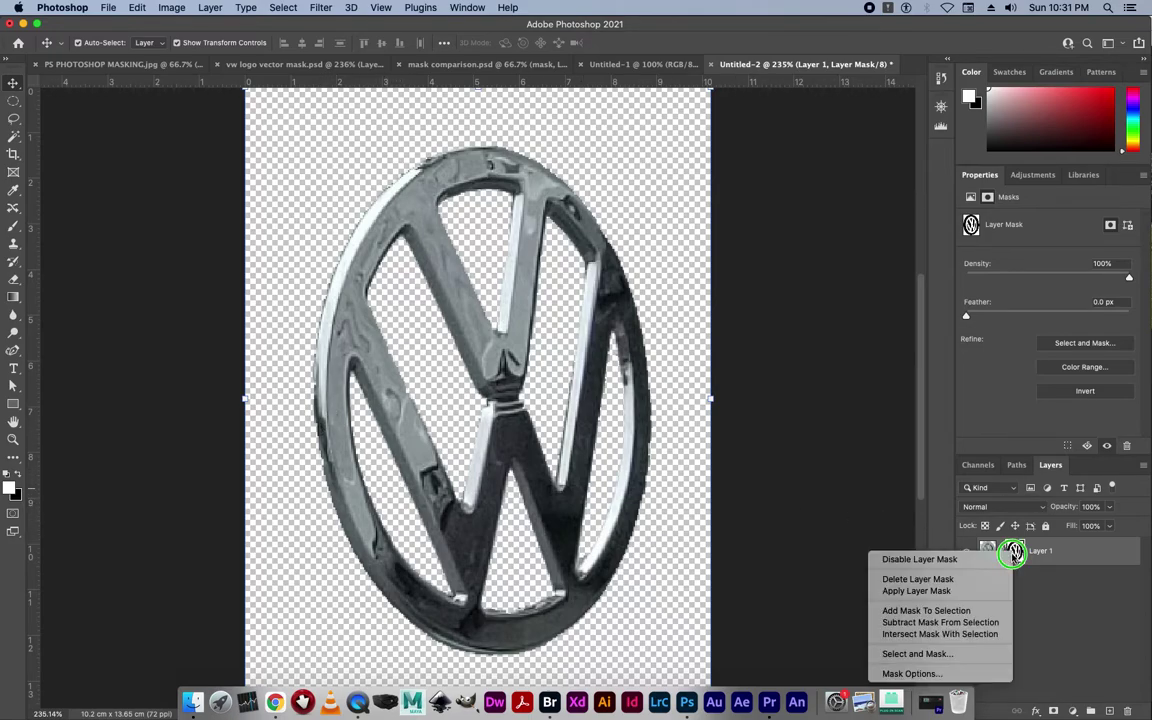
click(920, 560)
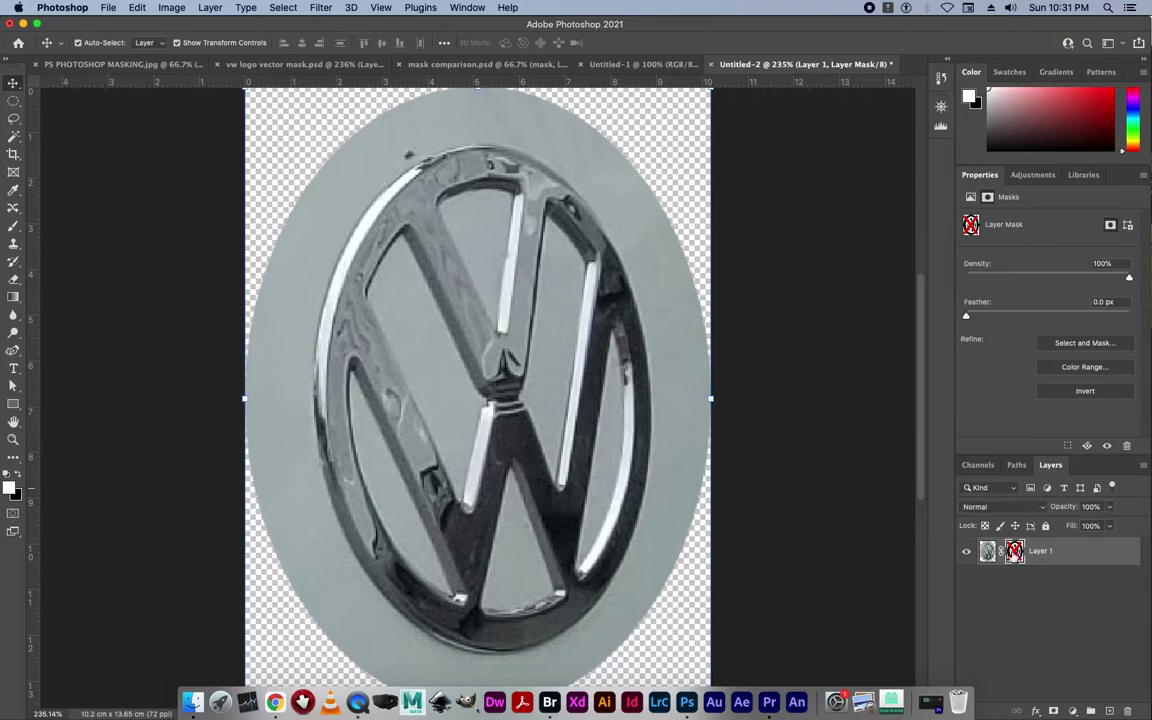
right_click(1014, 552)
click(850, 502)
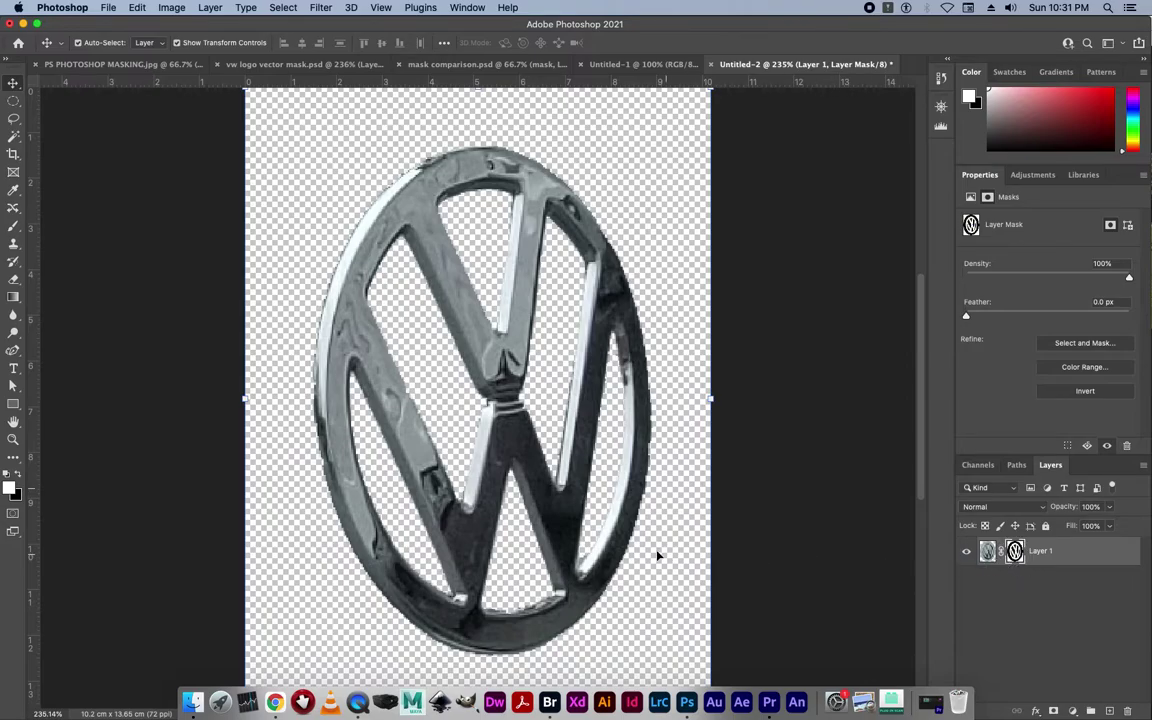
drag(316, 437, 382, 399)
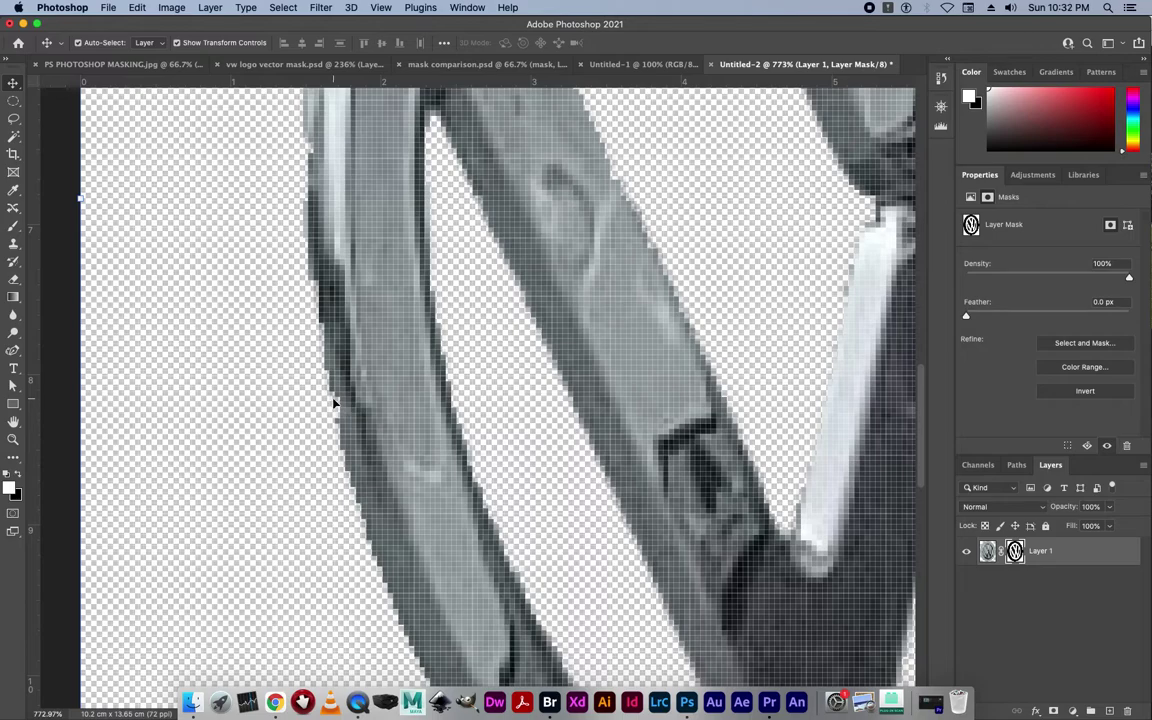
Switch to the Brush, adjust its size, and paint the mask along the ring's ragged left edge.
click(13, 229)
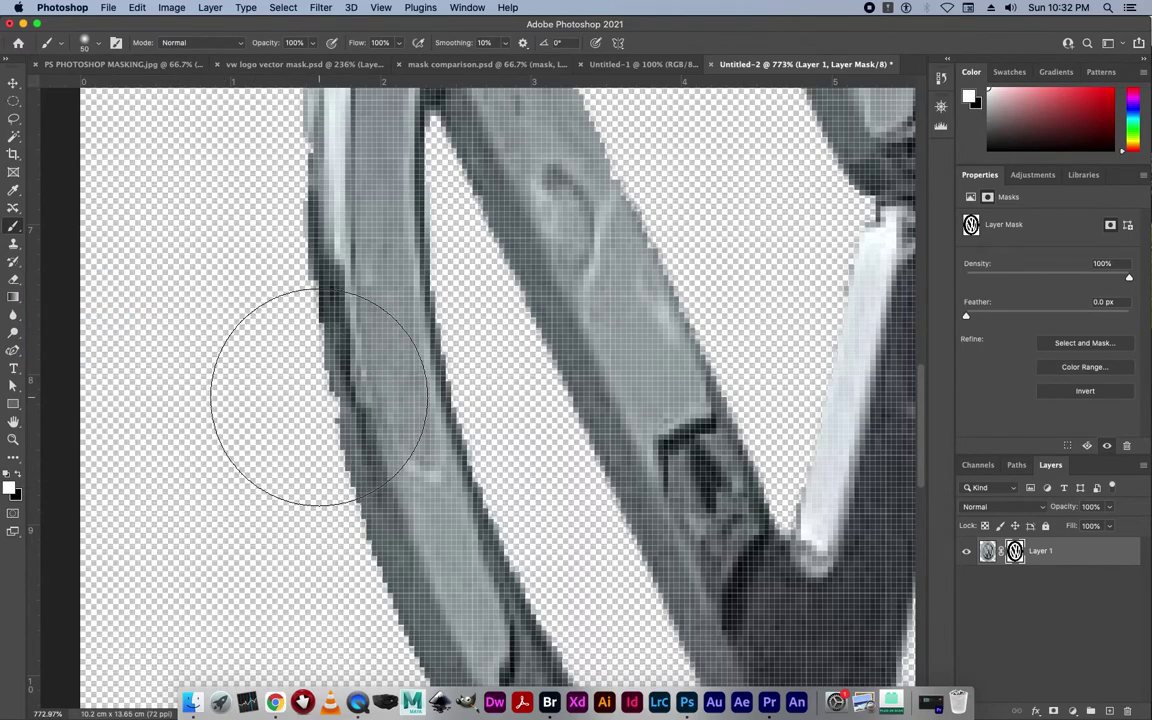
key(bracketleft)
key(bracketleft)
key(bracketleft)
key(bracketleft)
key(bracketleft)
key(bracketleft)
key(bracketleft)
key(bracketleft)
key(bracketleft)
key(bracketleft)
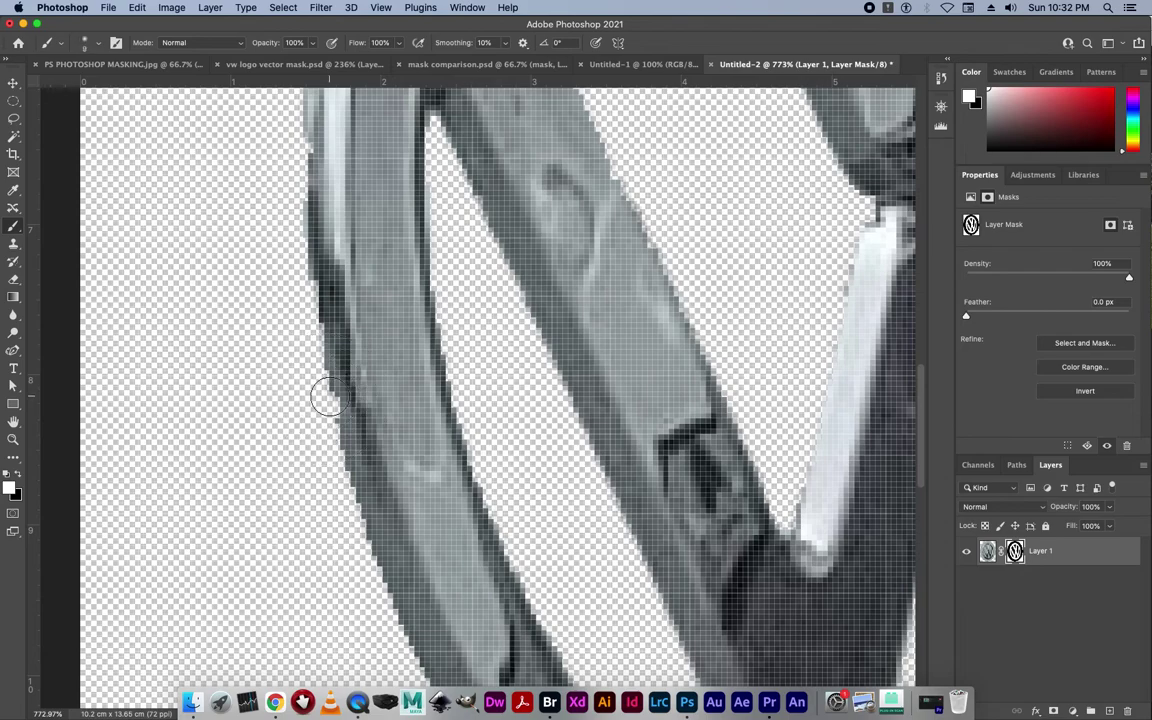
key(bracketright)
key(bracketright)
mouse_move(332, 389)
mouse_down()
mouse_move(344, 437)
mouse_move(319, 352)
mouse_move(321, 288)
mouse_move(357, 456)
mouse_move(316, 400)
mouse_up()
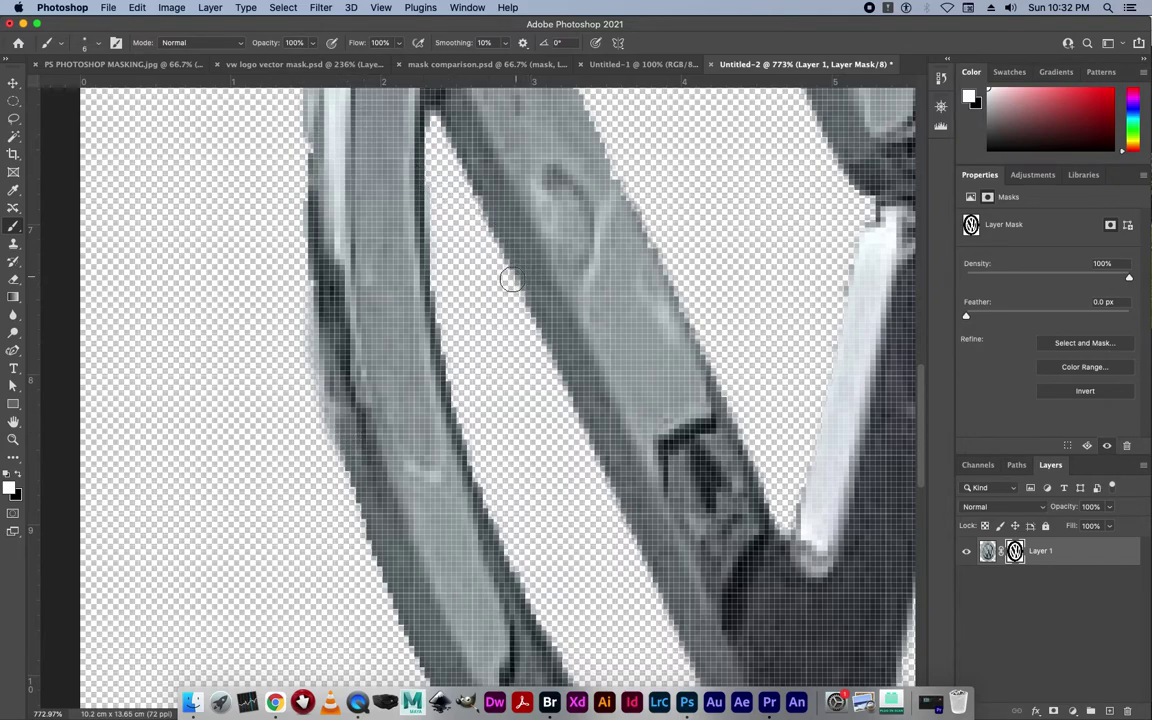
Set black as the painting colour and mask the left edge of the white strip.
click(17, 473)
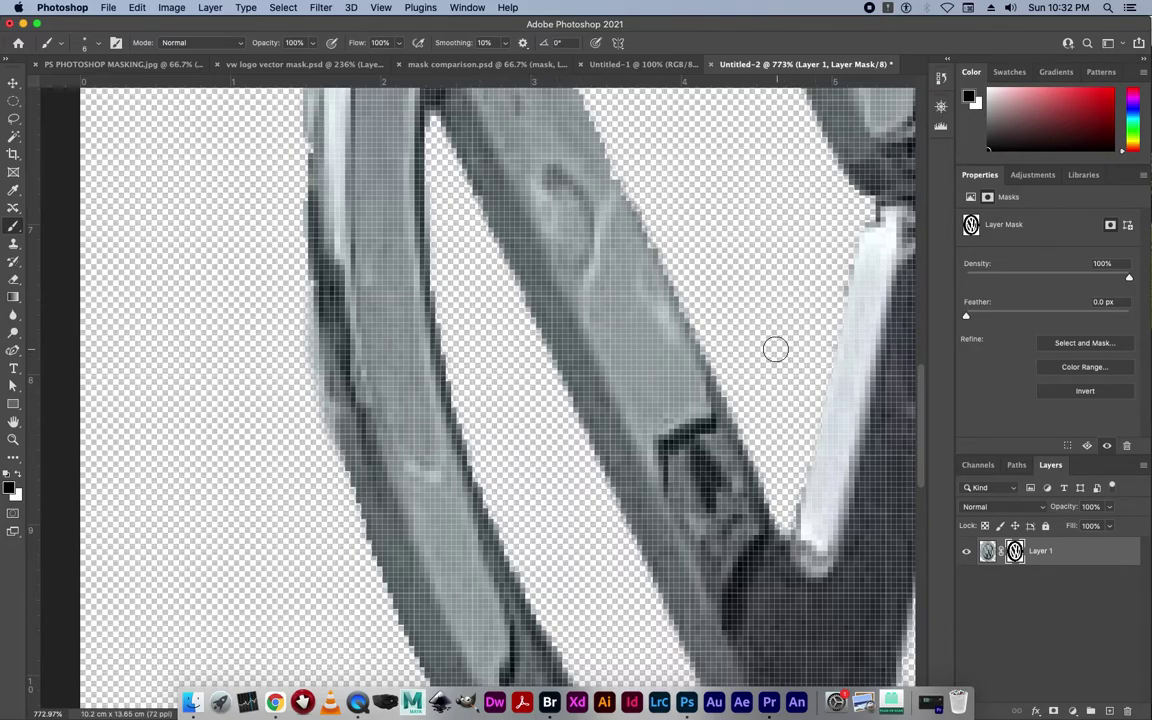
mouse_move(482, 196)
mouse_down()
mouse_move(571, 314)
mouse_move(606, 446)
mouse_move(473, 525)
mouse_move(465, 496)
mouse_move(445, 517)
mouse_up()
scroll(445, 517, right, 5)
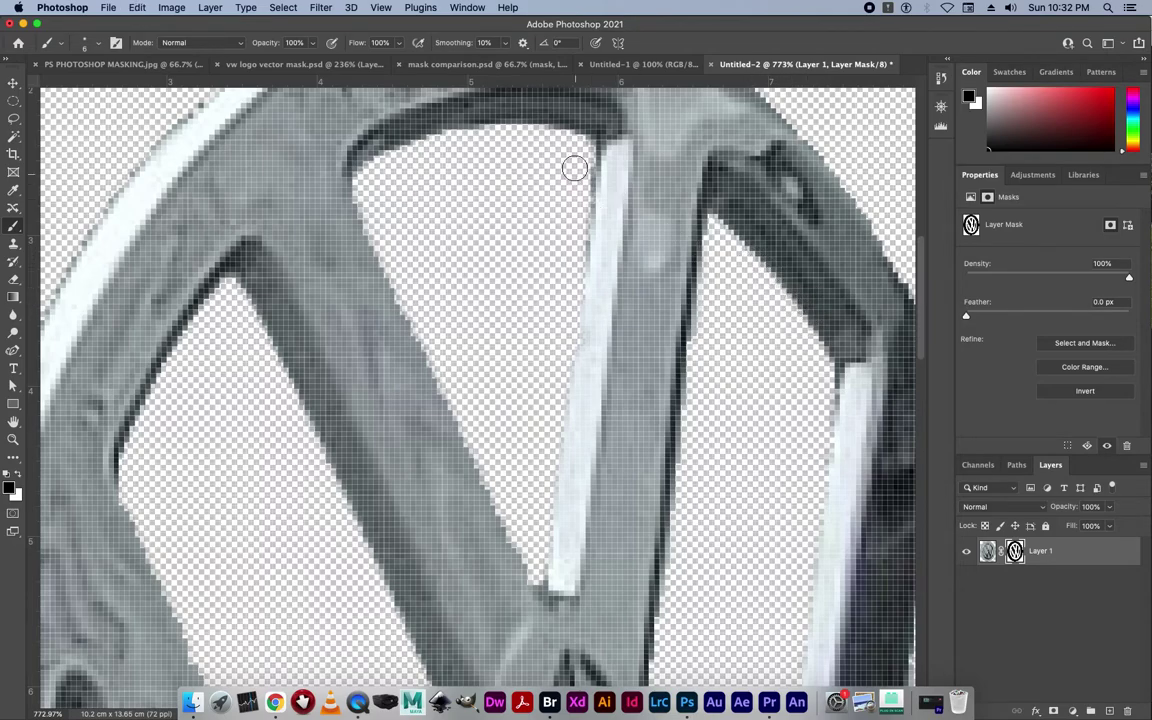
key(bracketright)
key(bracketright)
key(bracketright)
key(bracketleft)
key(bracketleft)
key(bracketleft)
key(bracketleft)
key(bracketleft)
key(bracketleft)
key(bracketleft)
key(bracketleft)
scroll(601, 156, down, 3)
scroll(595, 180, up, 6)
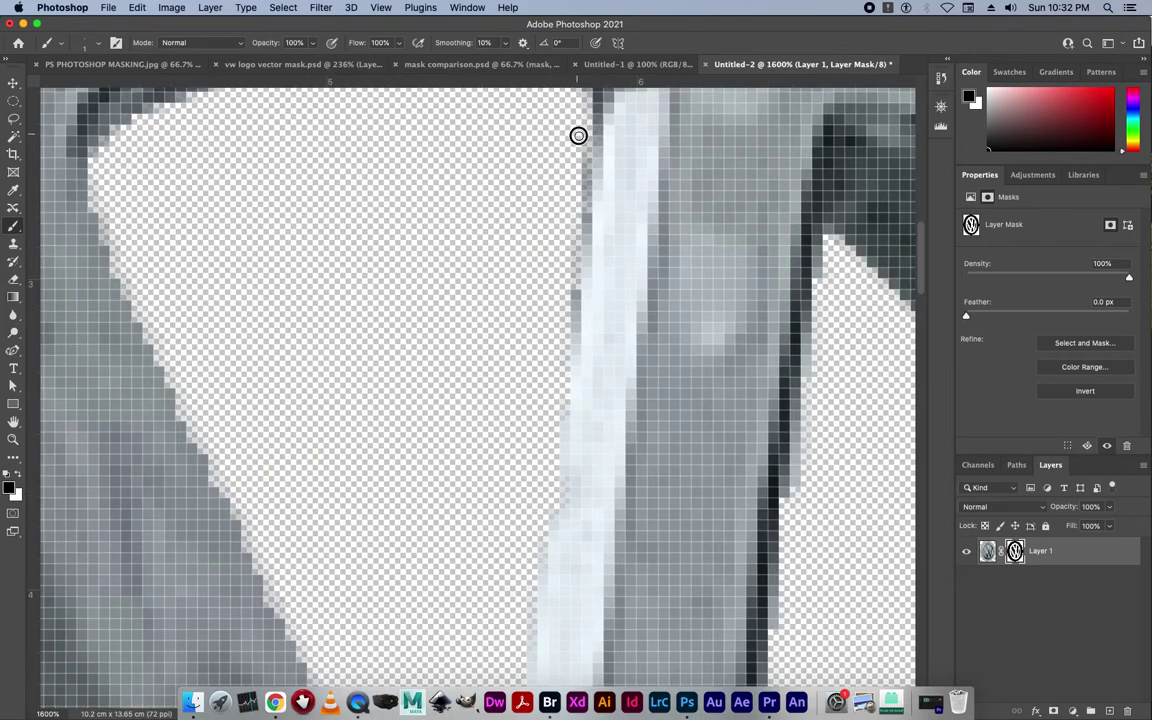
mouse_move(585, 178)
mouse_down()
mouse_move(558, 368)
mouse_move(568, 305)
mouse_move(563, 398)
mouse_up()
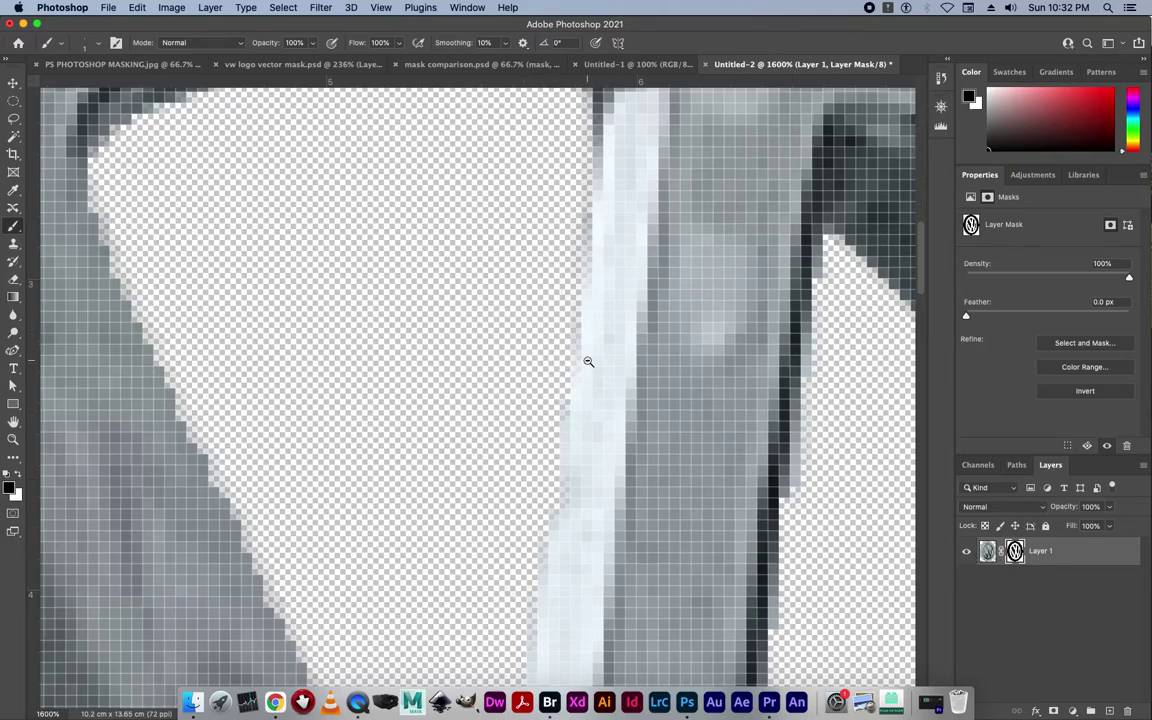
At pixel zoom on the W, paint out leftover grey pixels beside the white strip, then fit the badge on screen.
scroll(590, 362, down, 3)
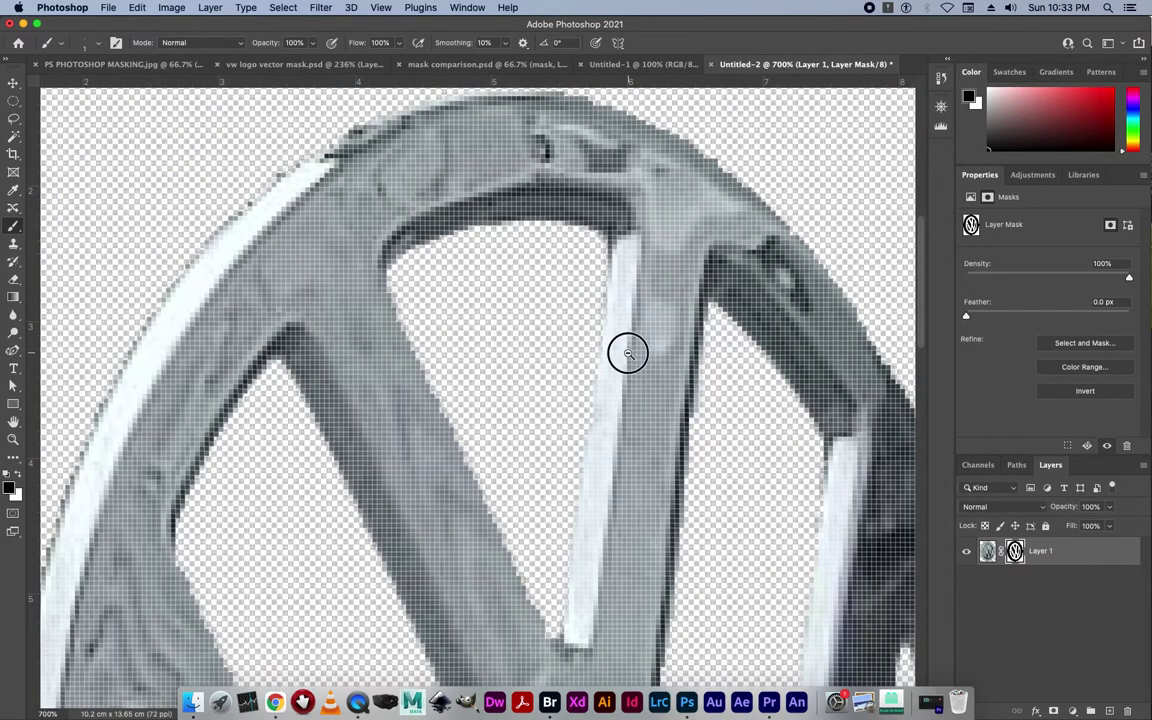
scroll(629, 354, down, 1)
scroll(629, 354, down, 1)
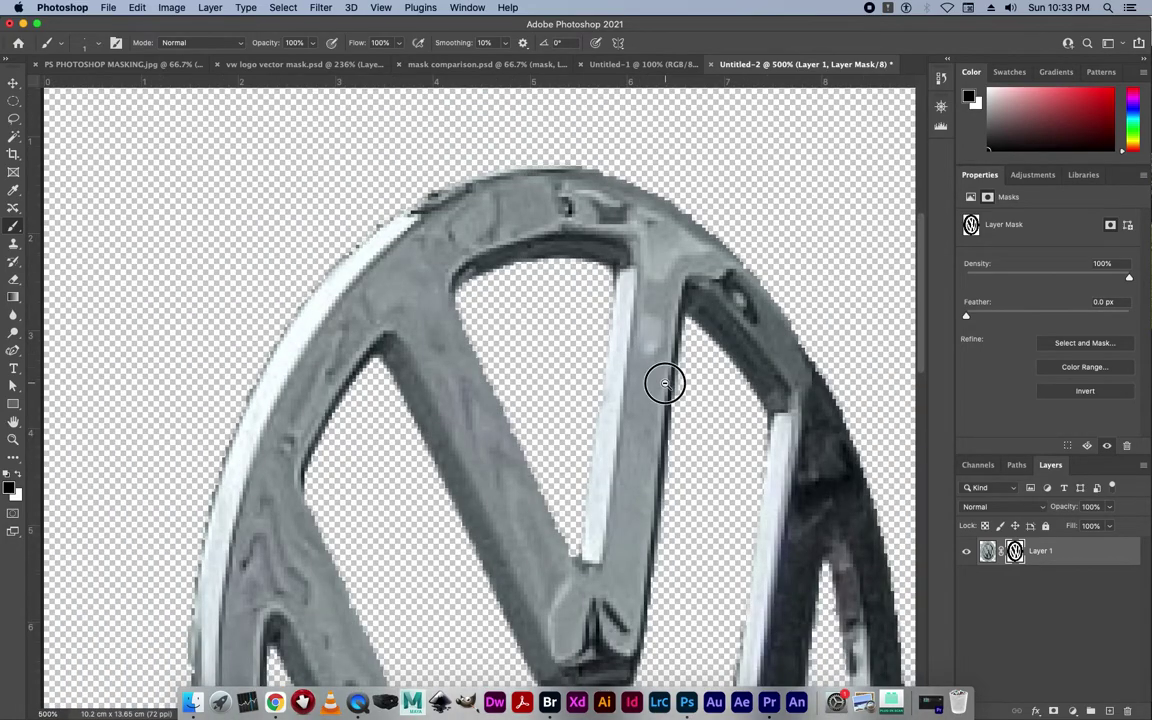
scroll(663, 380, down, 1)
scroll(785, 489, down, 6)
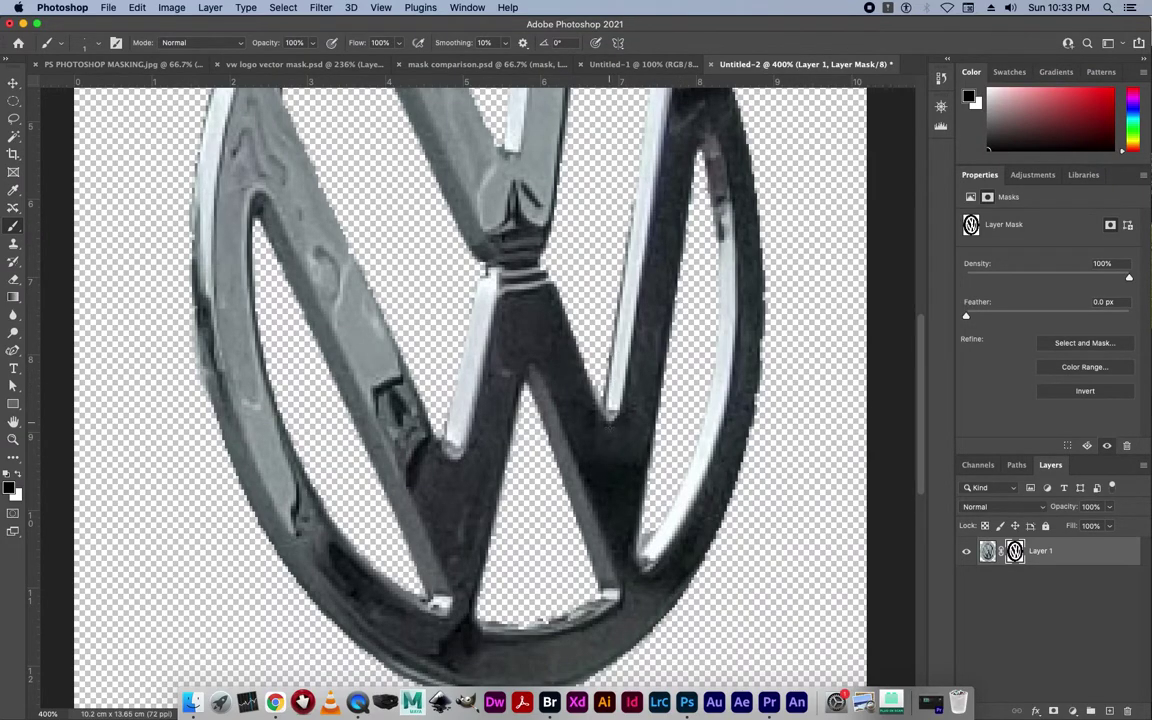
click(645, 533)
click(647, 540)
click(649, 547)
click(649, 549)
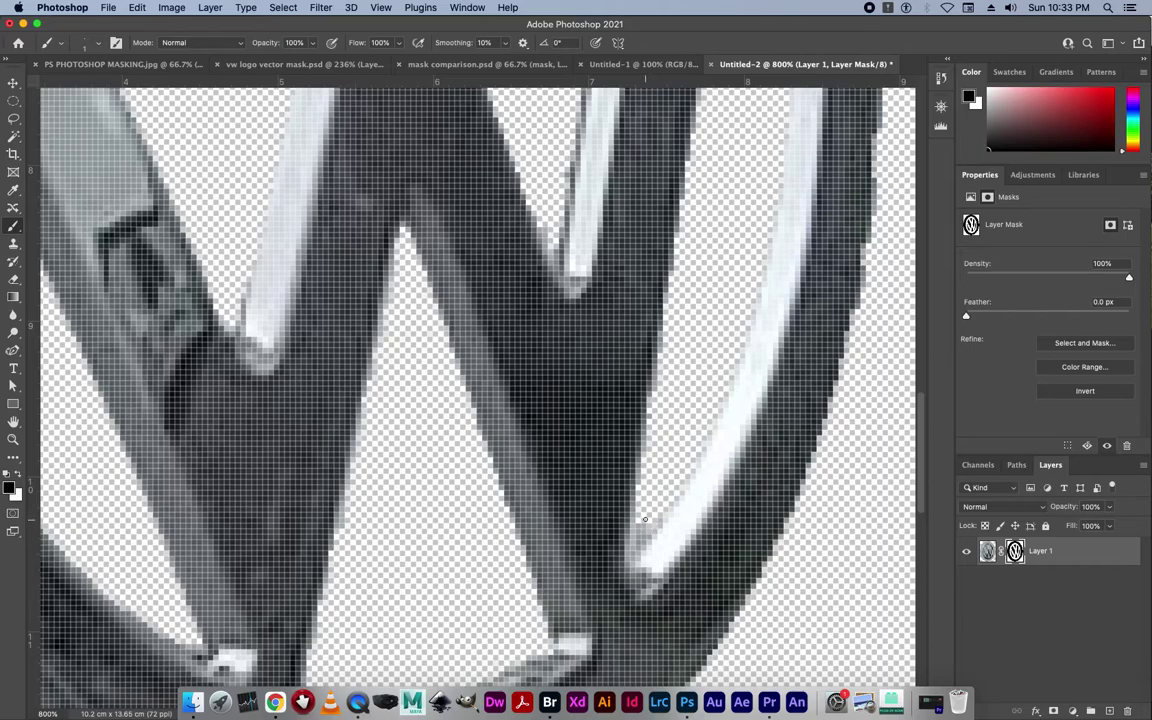
click(650, 519)
click(656, 522)
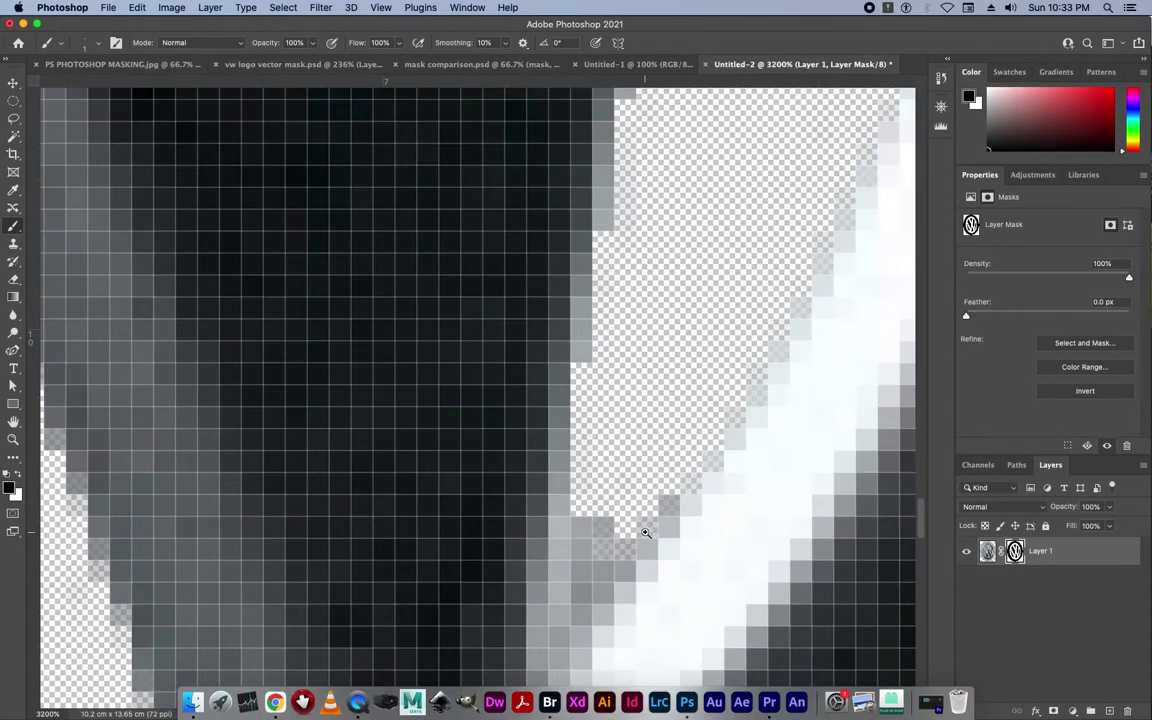
key(bracketright)
key(bracketright)
mouse_move(661, 512)
mouse_down()
mouse_move(597, 566)
mouse_move(591, 586)
mouse_move(604, 496)
mouse_up()
key(bracketleft)
key(bracketleft)
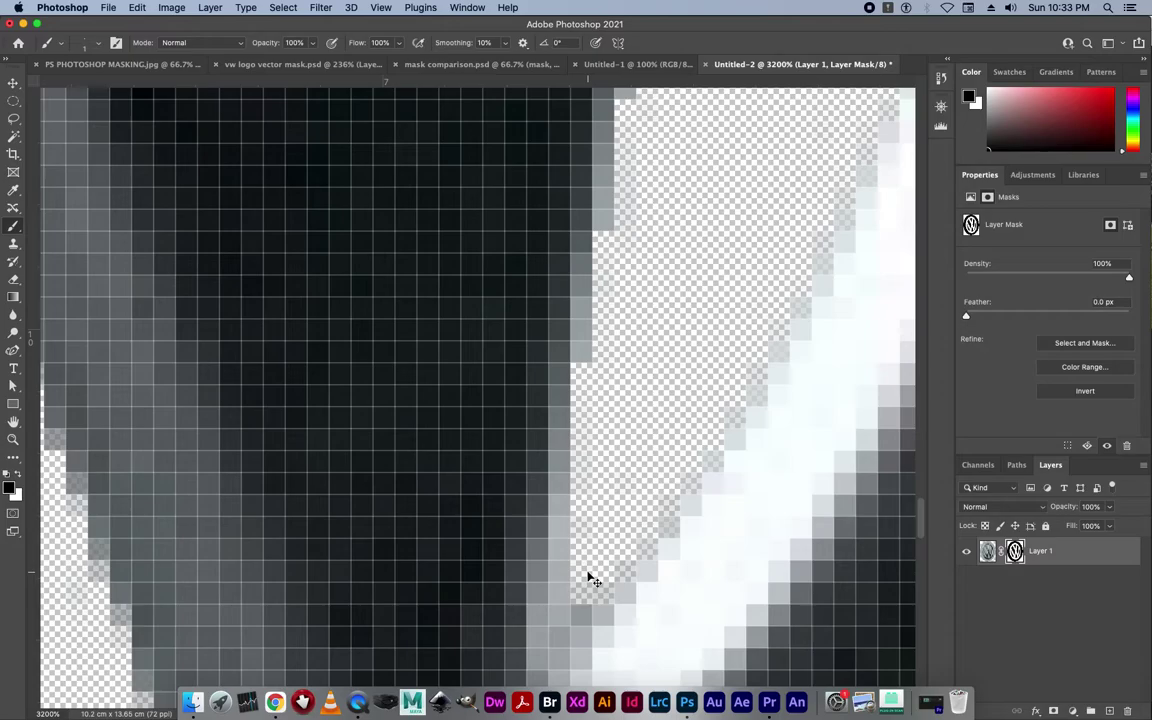
key(super+0)
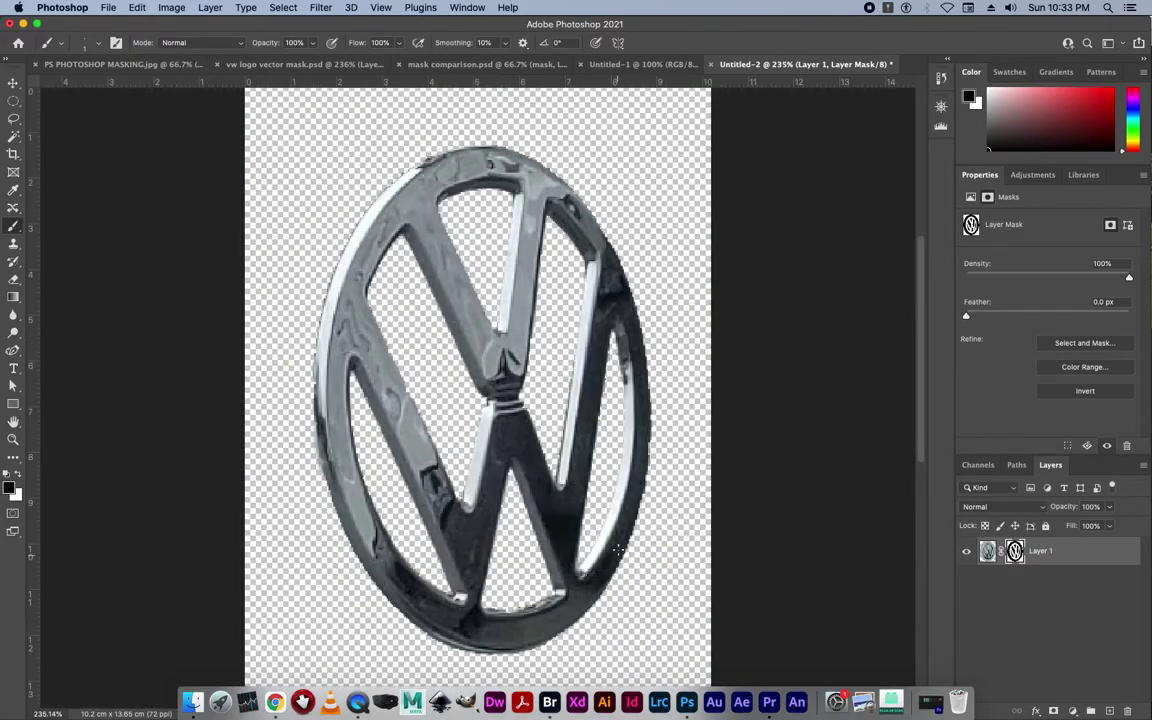
Zoom into the badge's right edge, toggle Layer 1's mask off and back on, then fit to screen.
drag(654, 449, 713, 540)
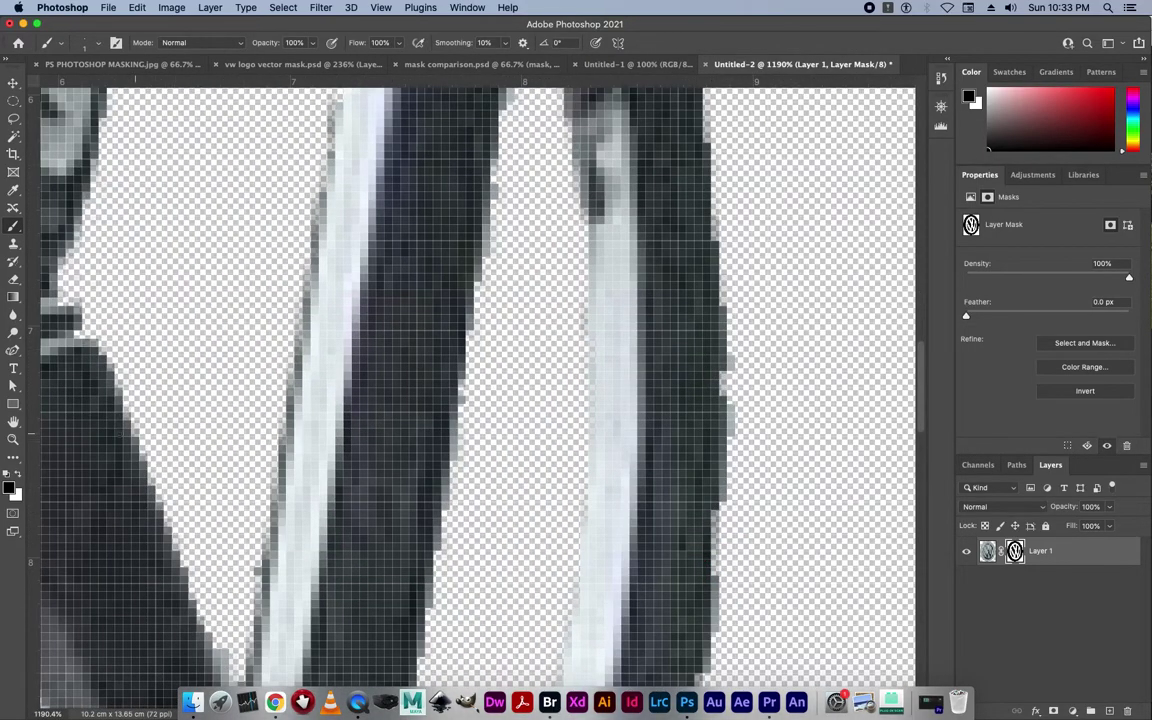
click(17, 477)
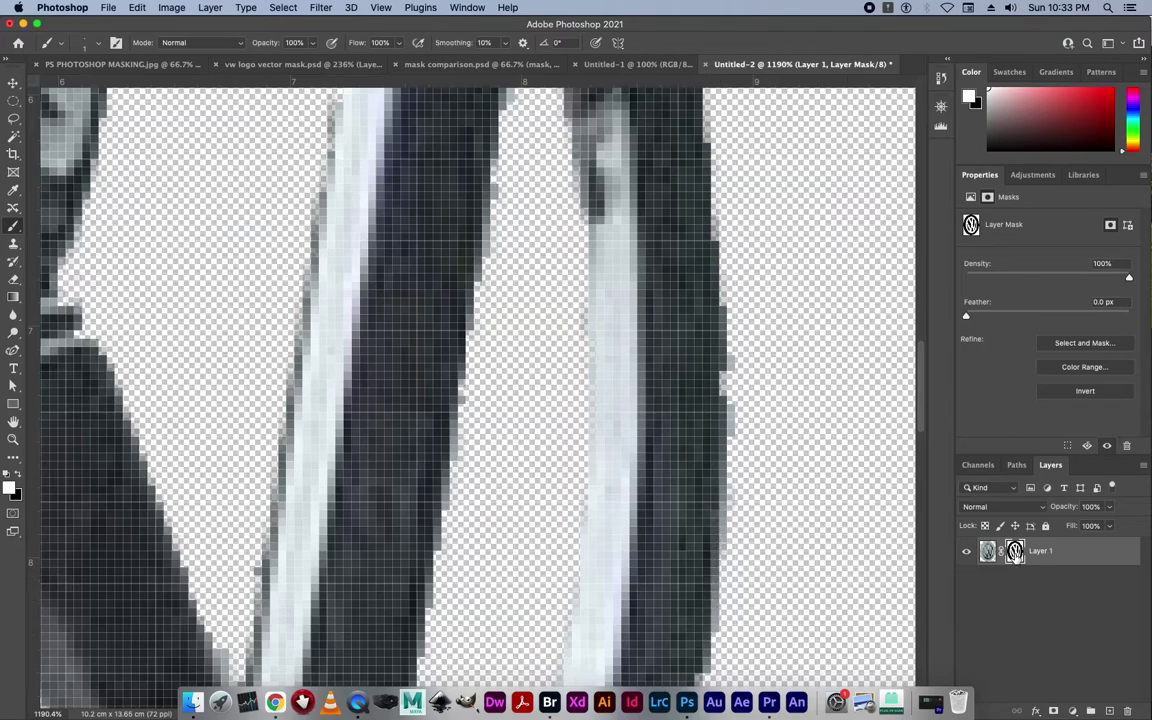
right_click(1015, 551)
click(915, 555)
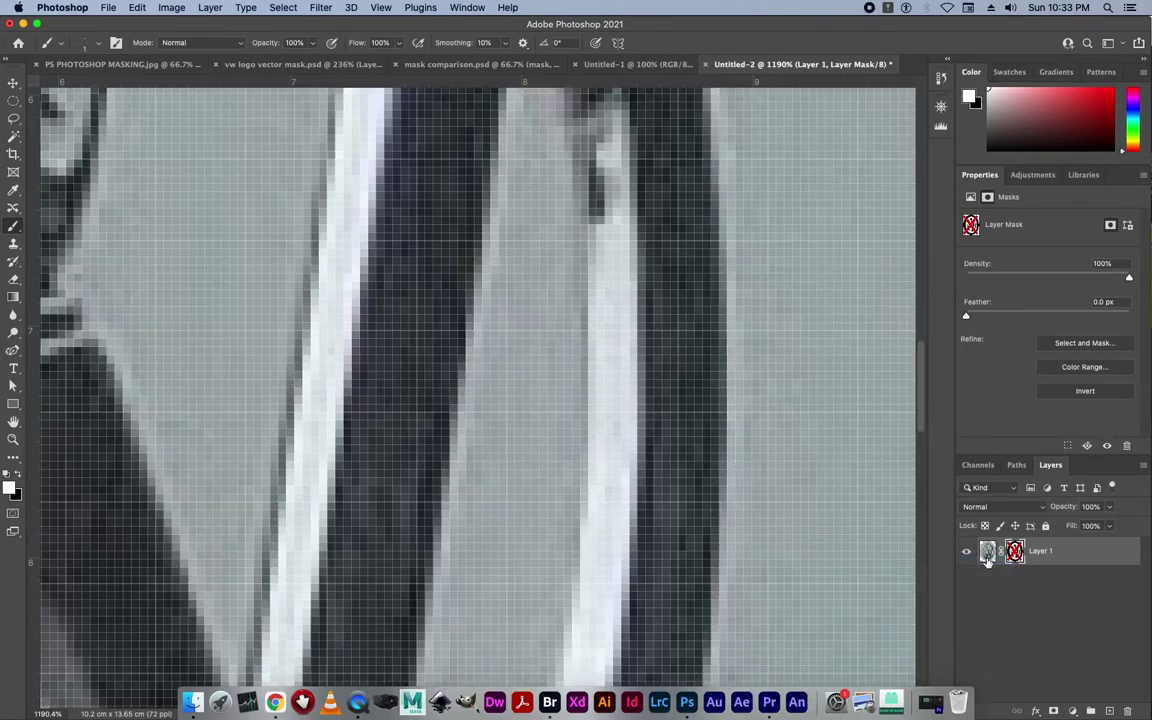
right_click(1012, 552)
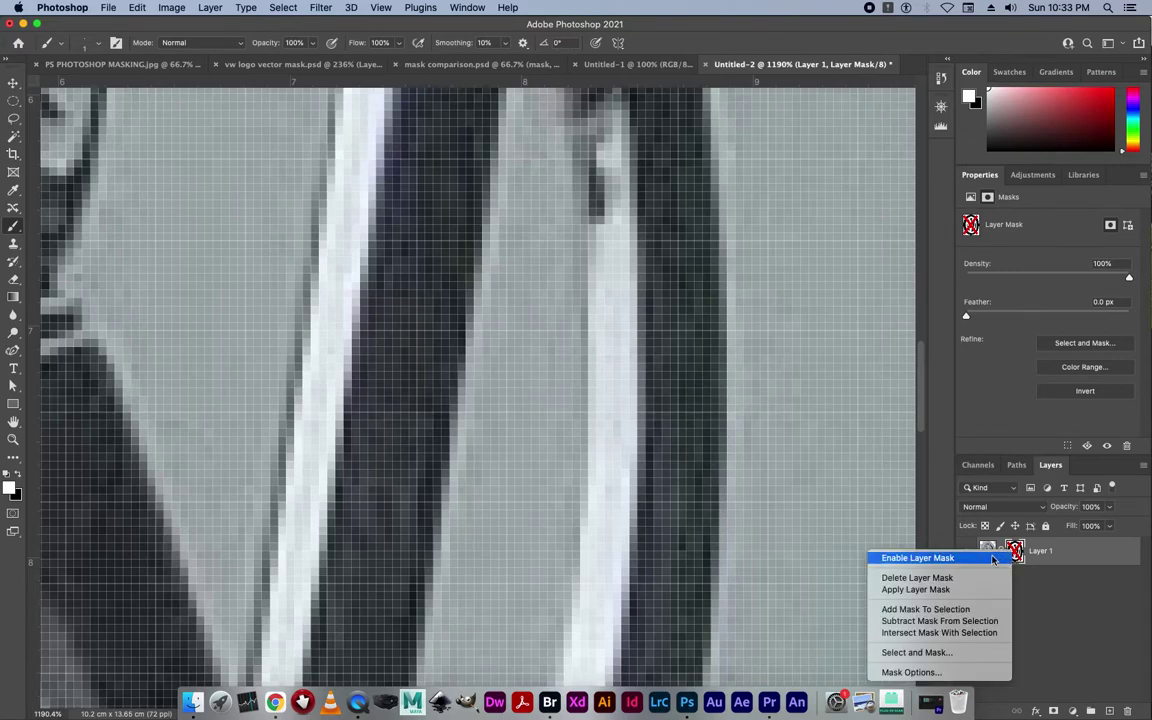
click(993, 558)
key(super+0)
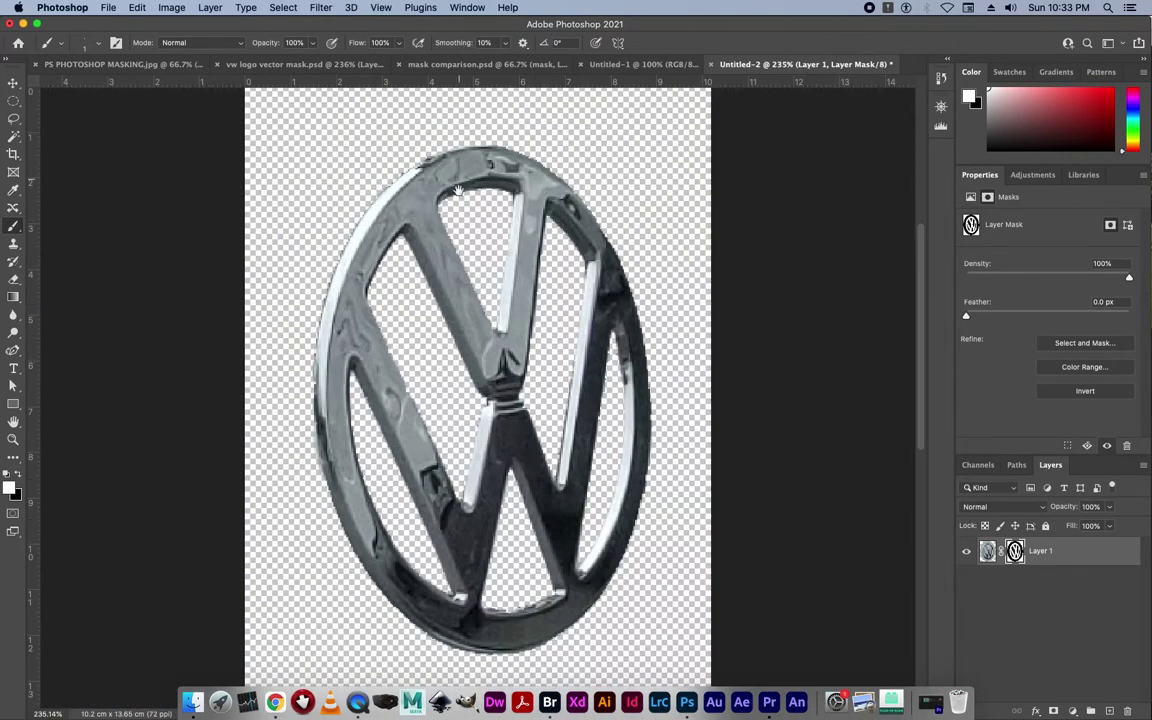
Trim the transparent margins from all sides of the canvas with Image > Trim.
key(super+minus)
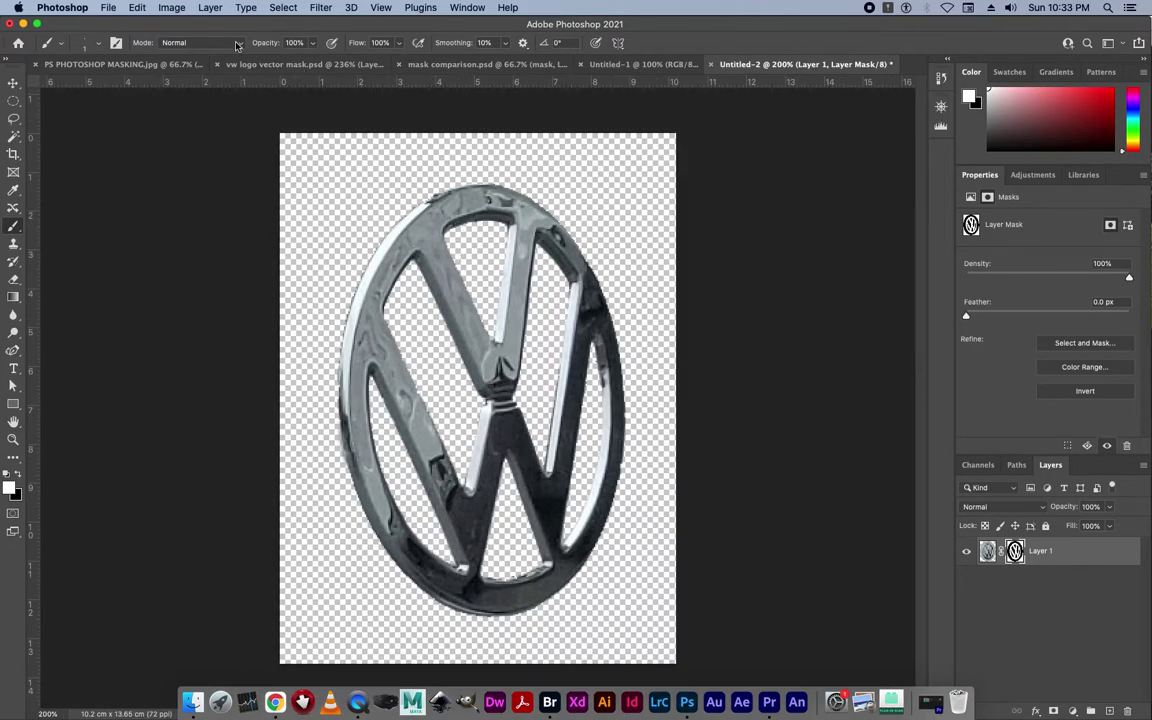
click(171, 8)
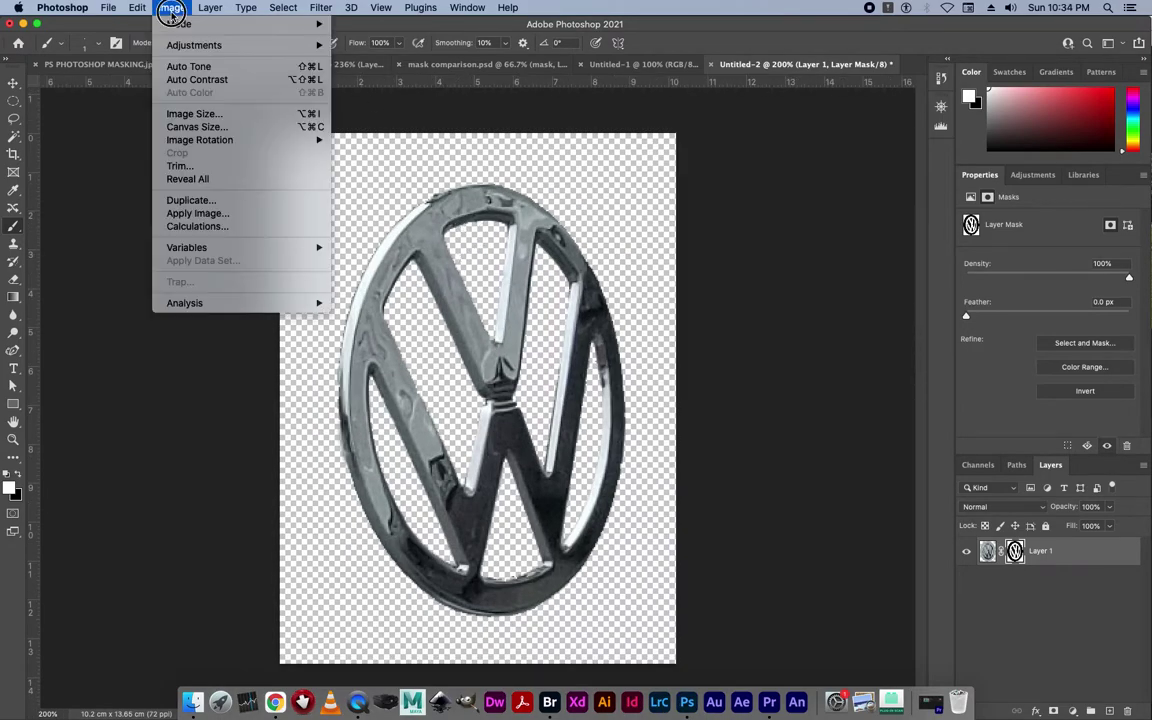
click(193, 167)
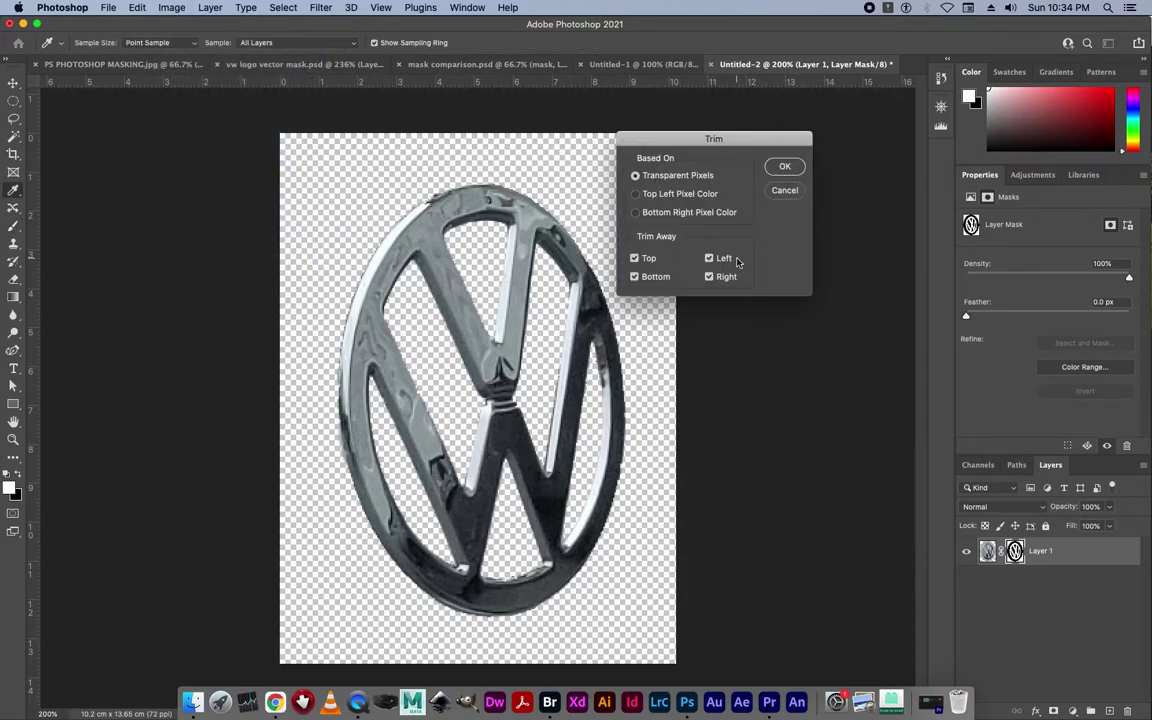
click(784, 167)
key(b)
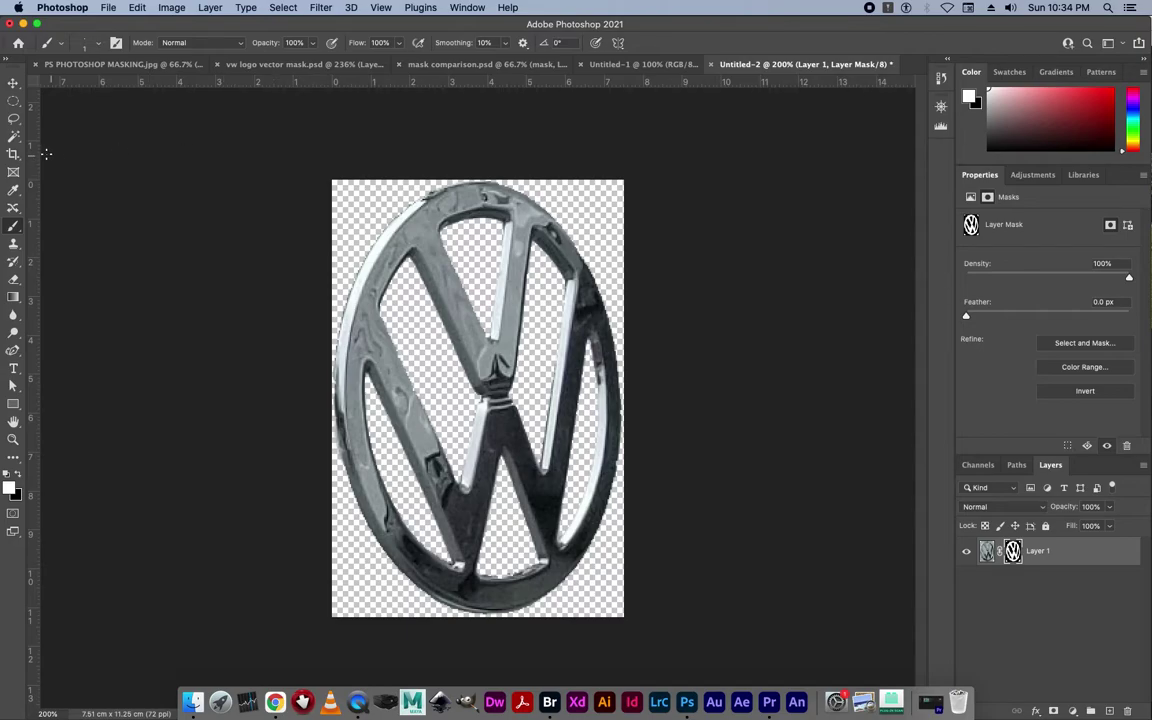
Commit an unchanged crop, leaving the canvas at 7.51 × 11.25 cm.
click(13, 152)
drag(493, 619, 486, 618)
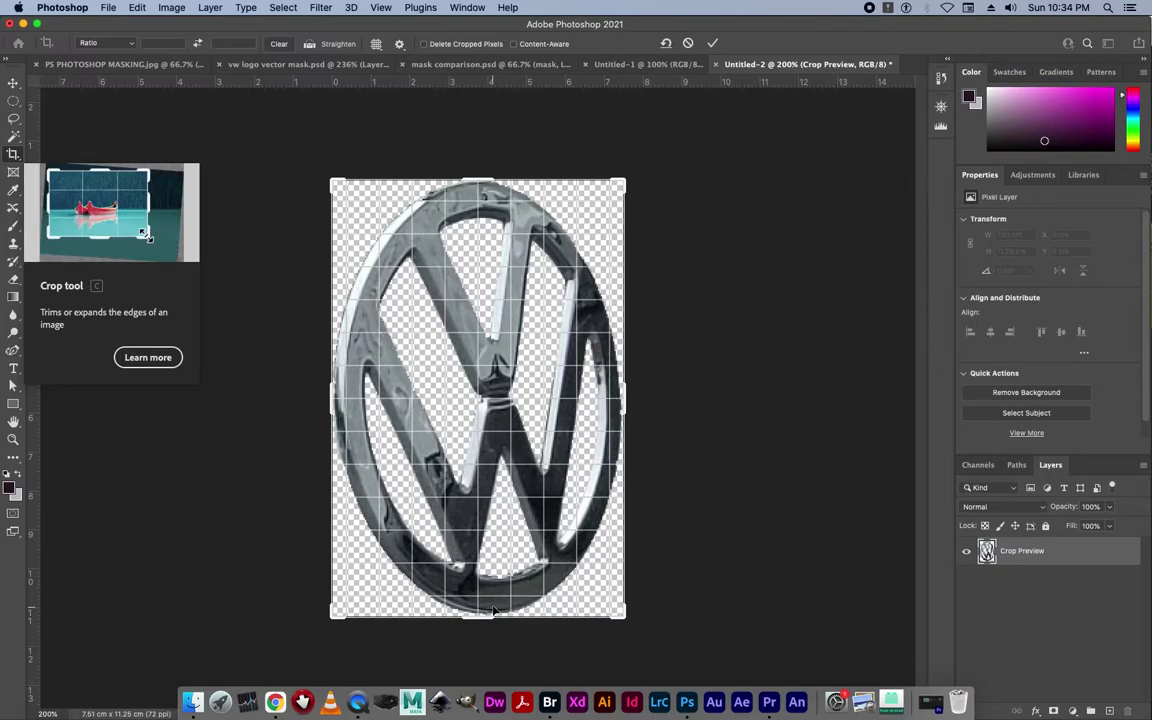
key(Return)
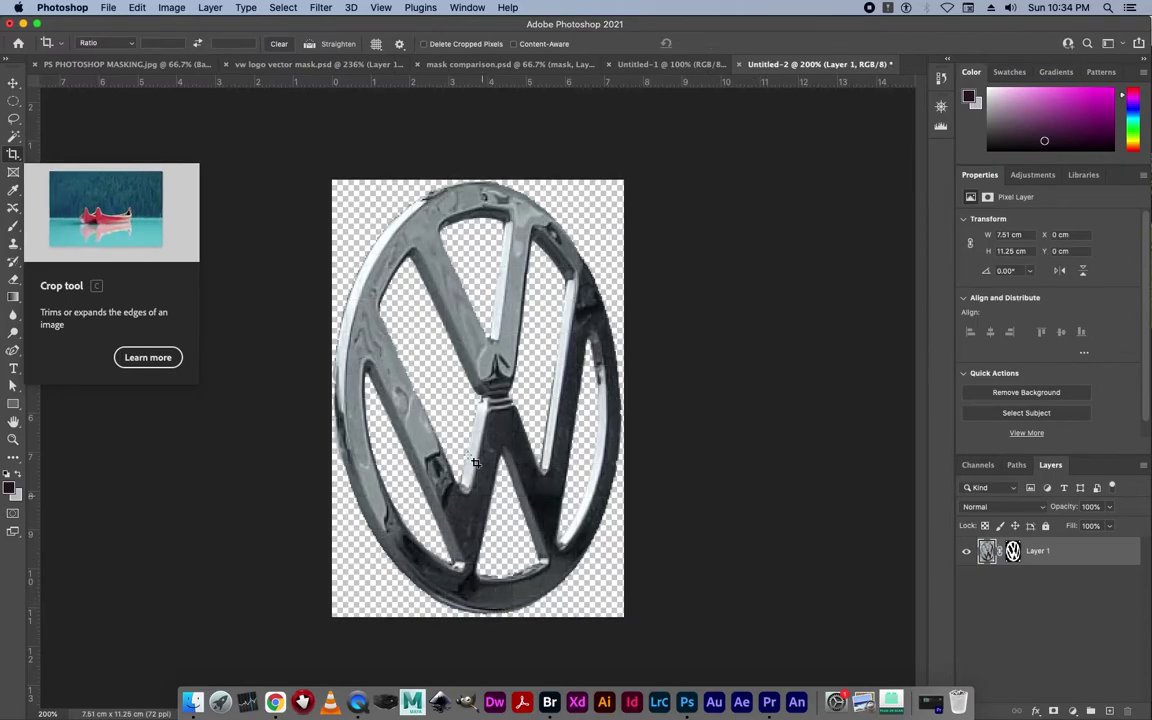
click(109, 9)
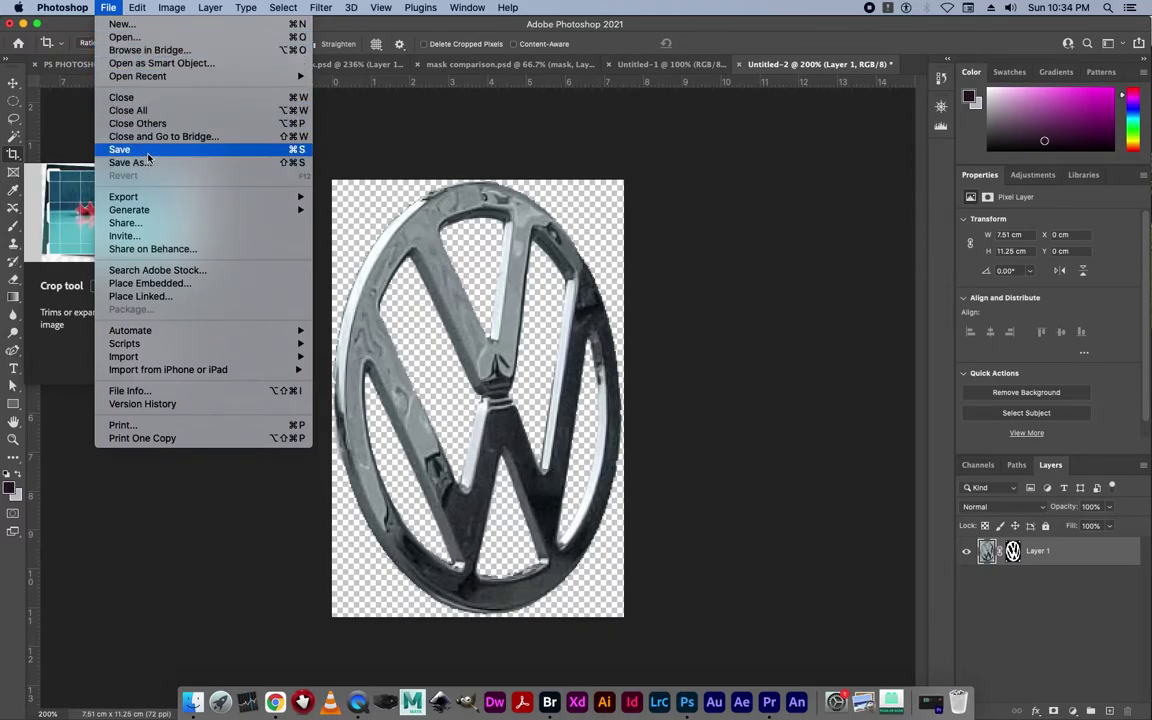
Name the Photoshop-format Desktop save with the student's name followed by ps_task1a.
click(147, 155)
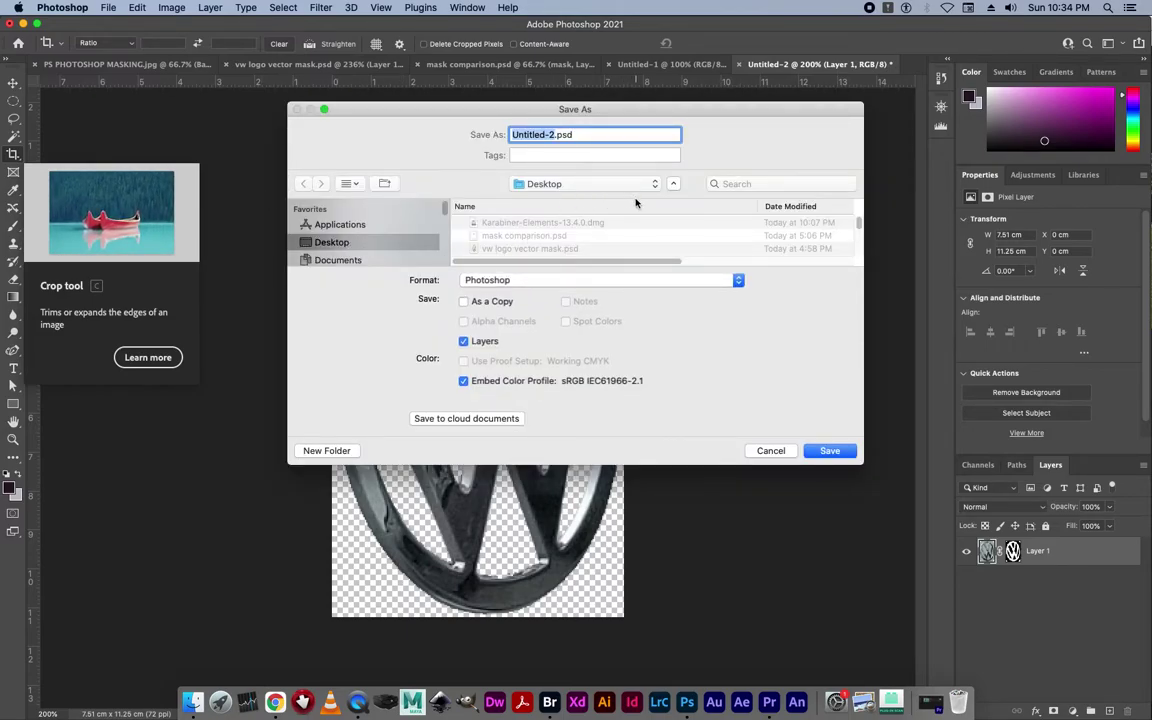
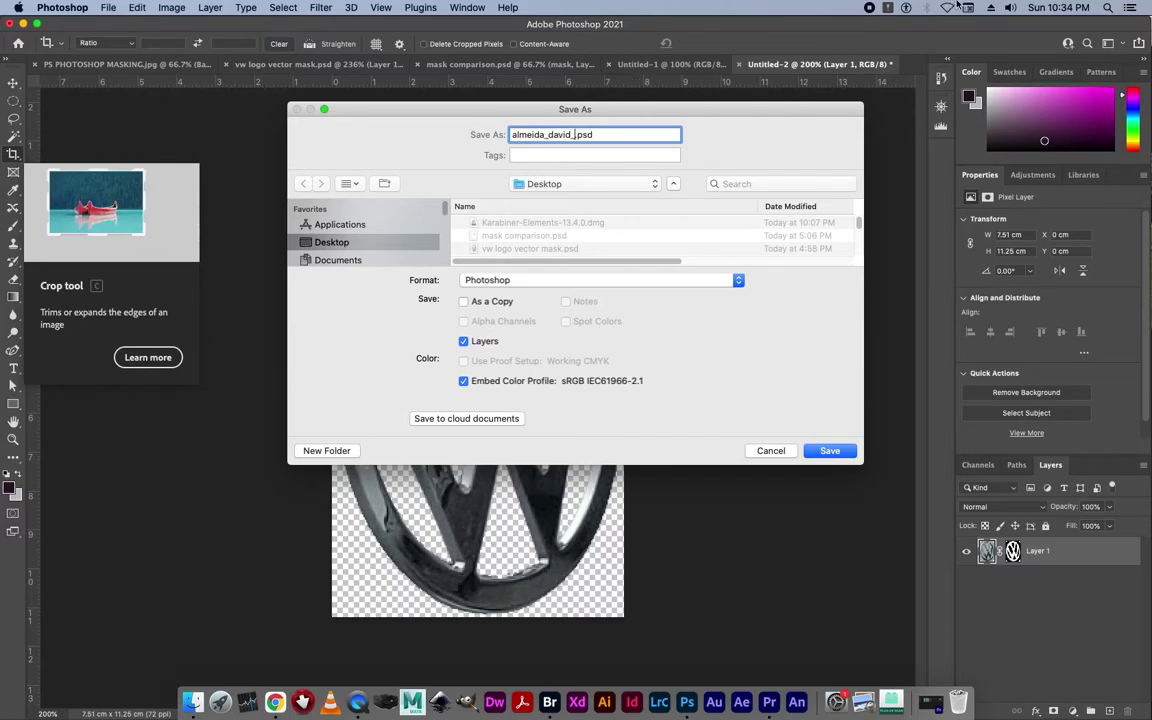
click(957, 2)
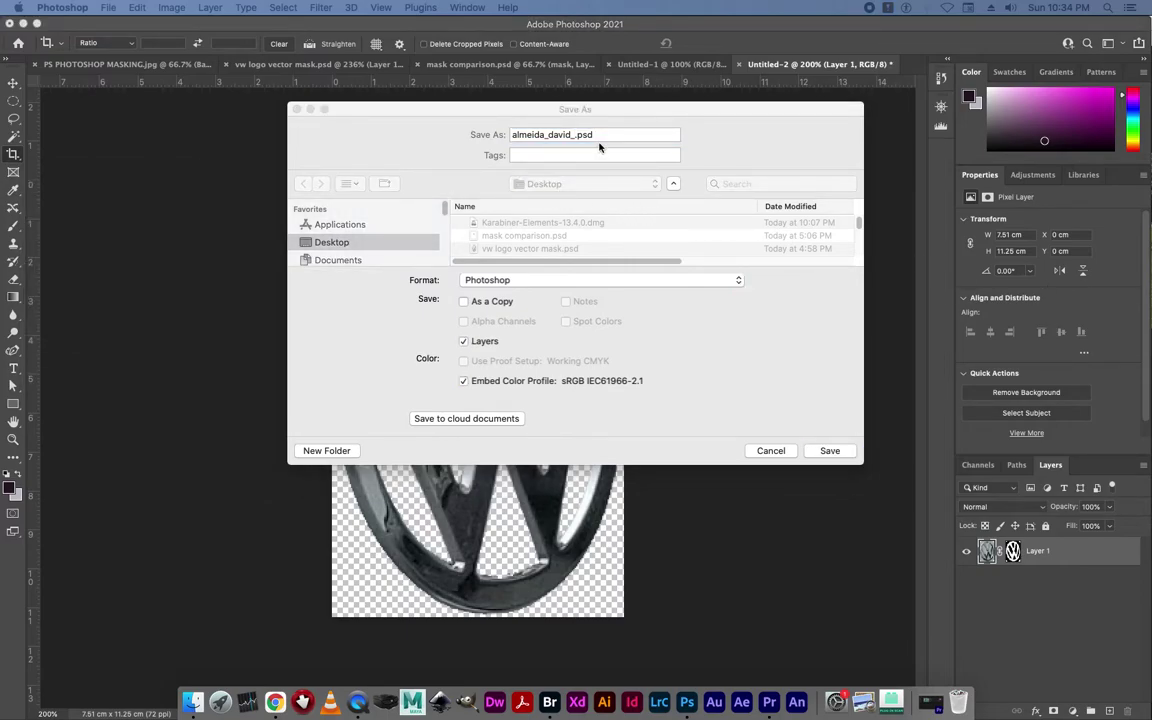
click(572, 136)
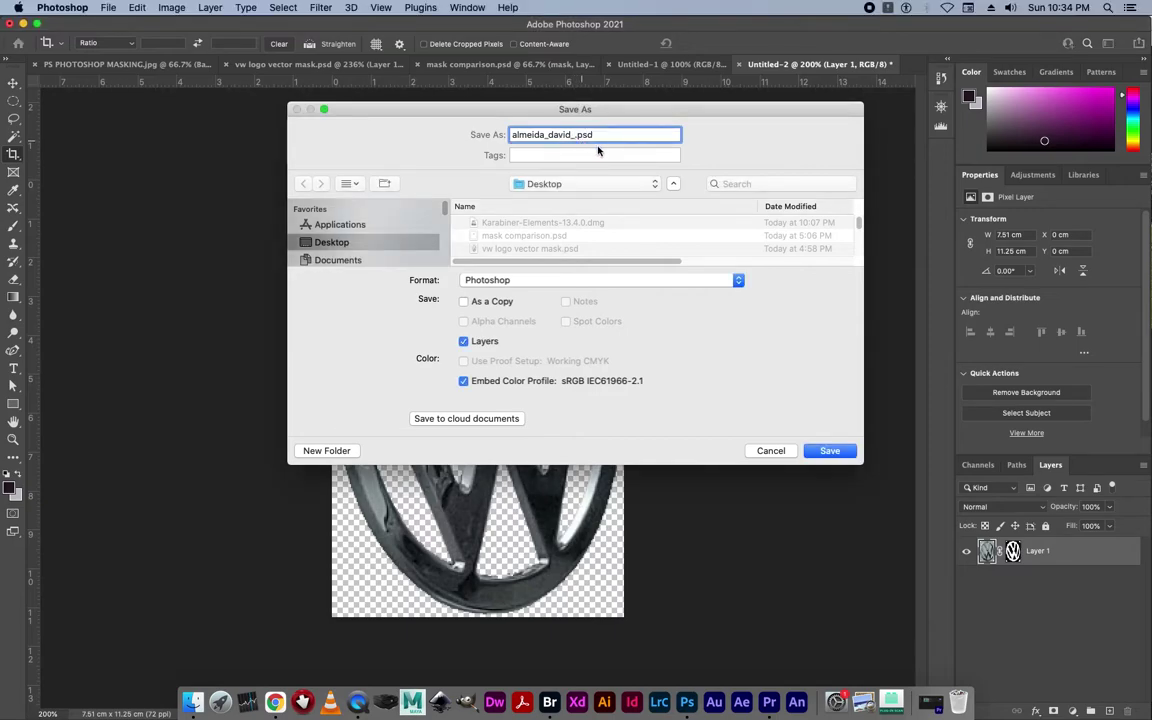
text(ps_task1a)
Save the layered PSD, then save a PNG copy with the large-file-size option.
click(826, 451)
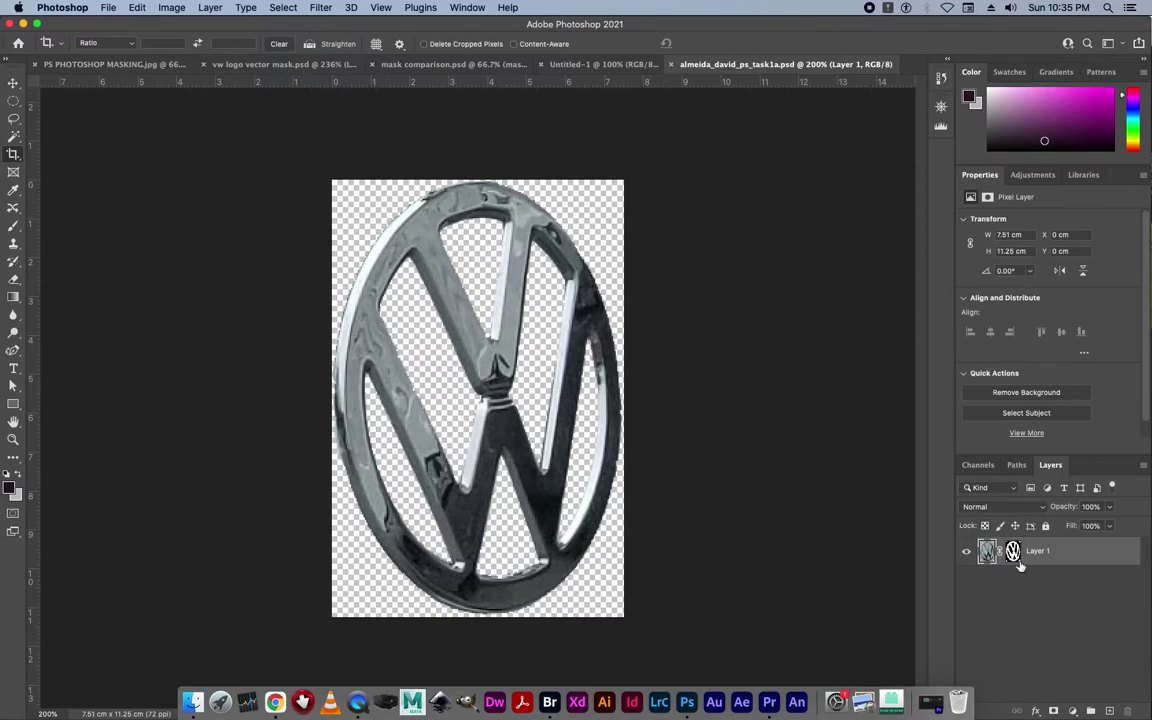
click(108, 8)
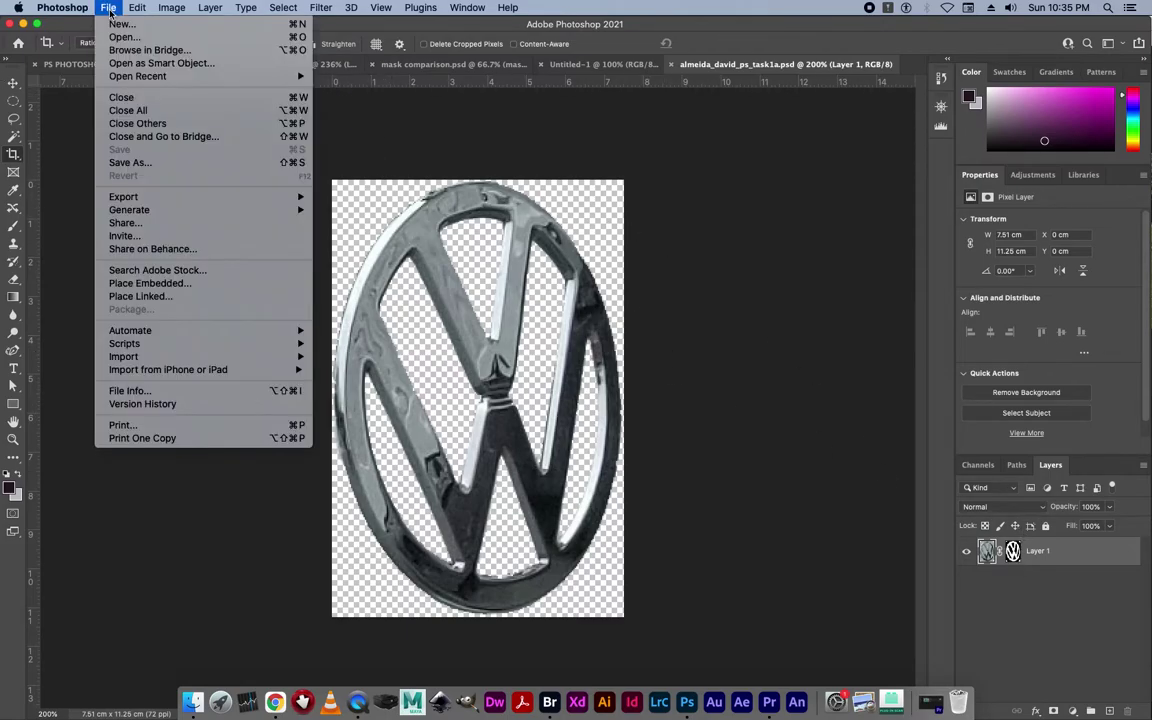
click(135, 166)
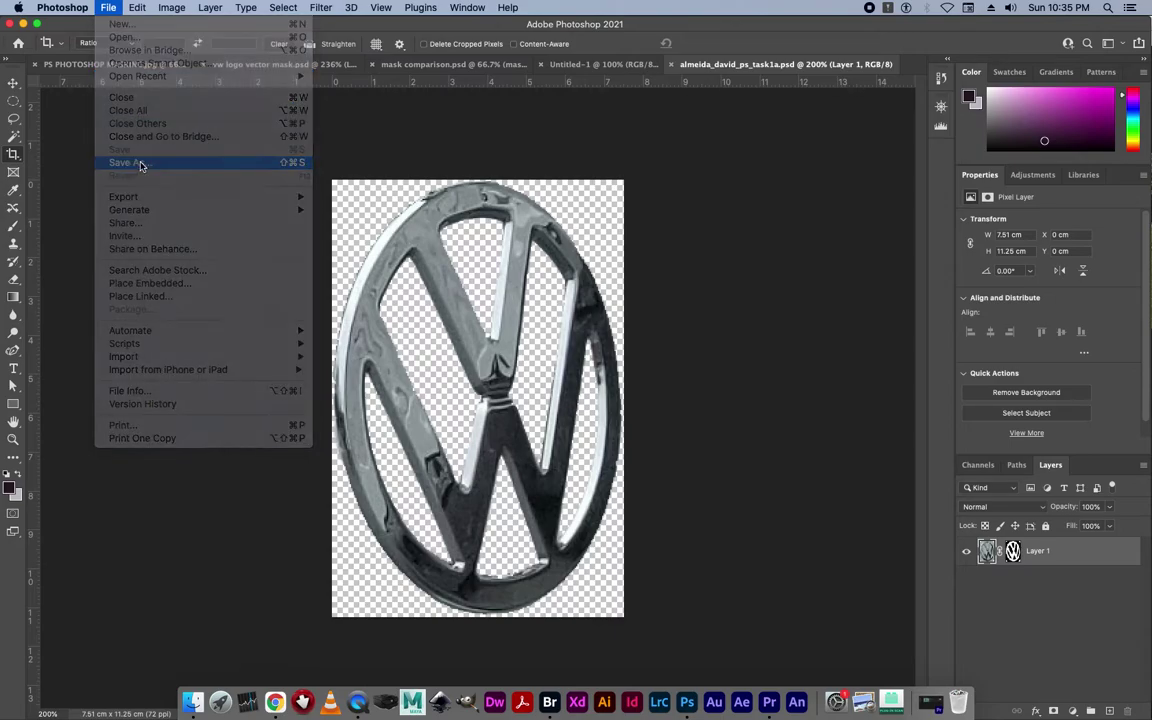
click(493, 284)
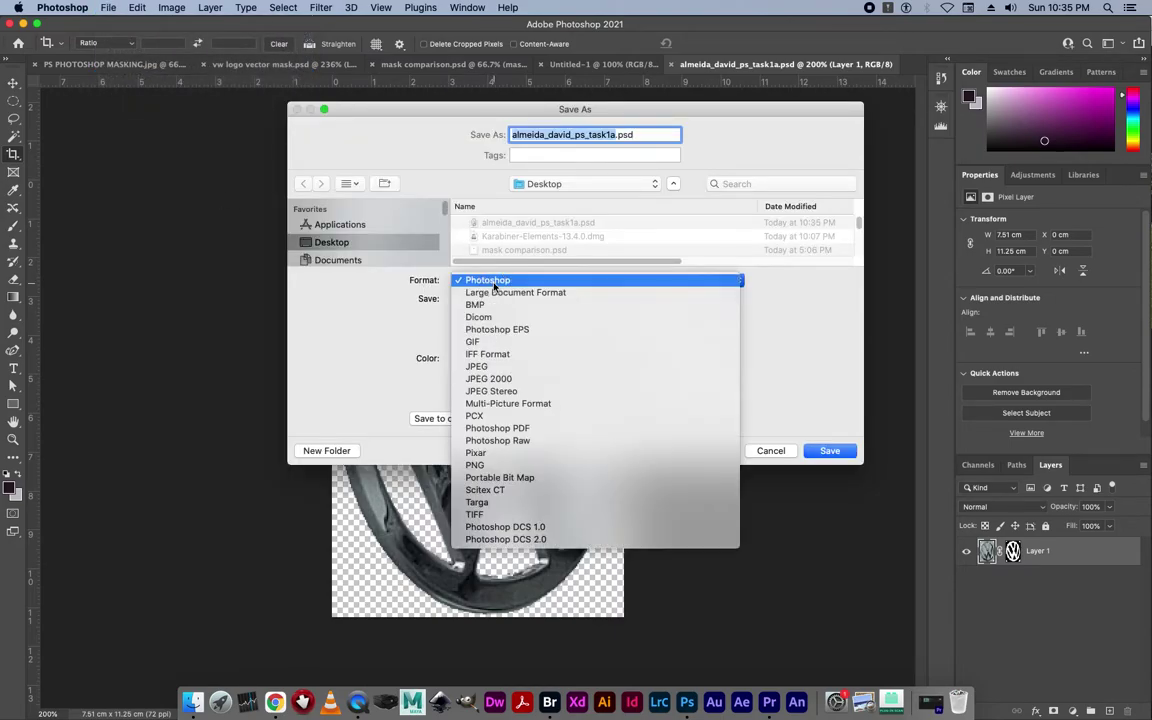
click(514, 465)
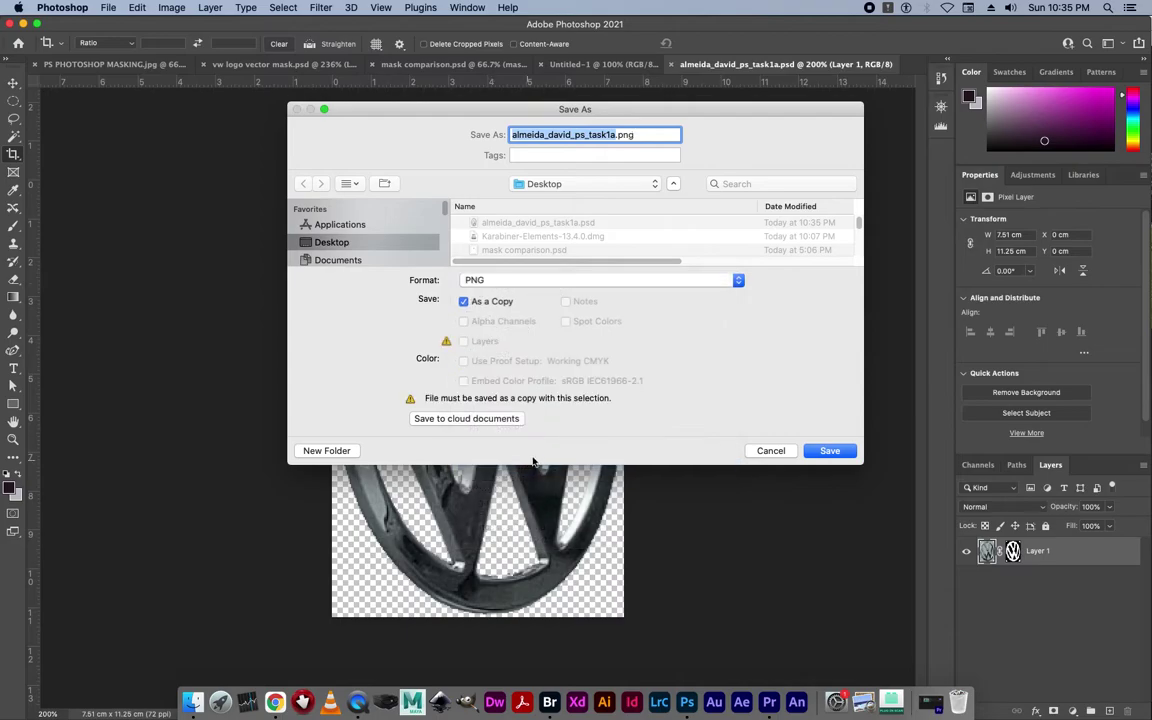
click(830, 452)
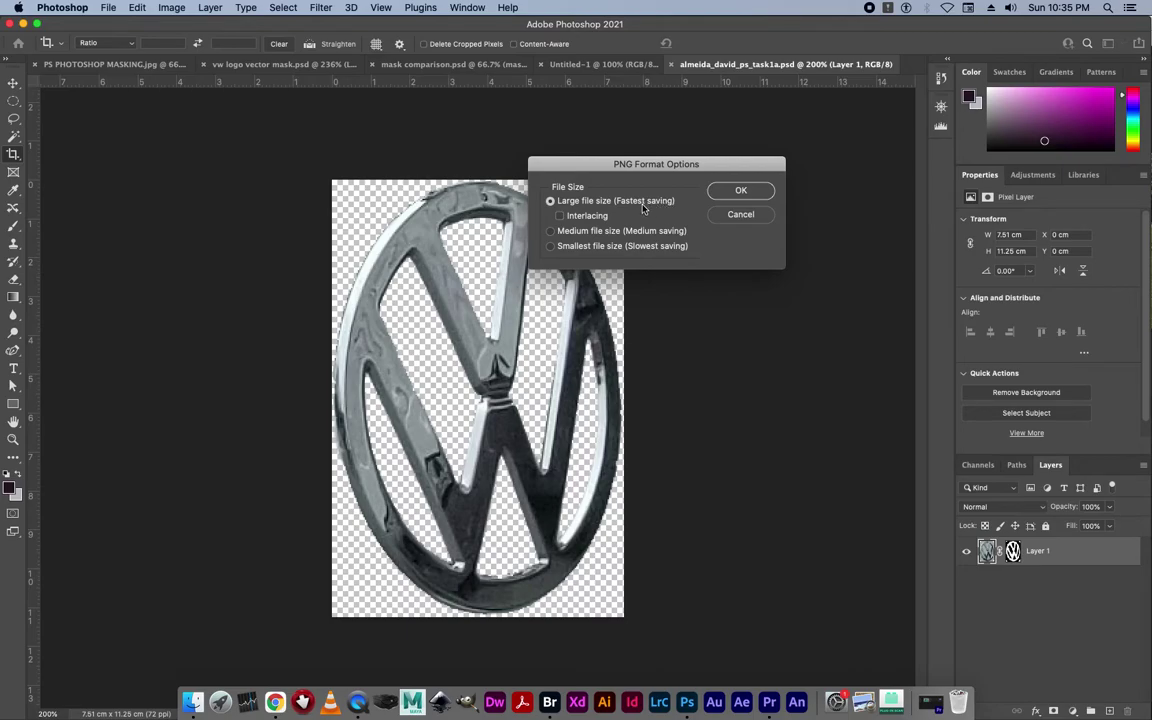
click(738, 191)
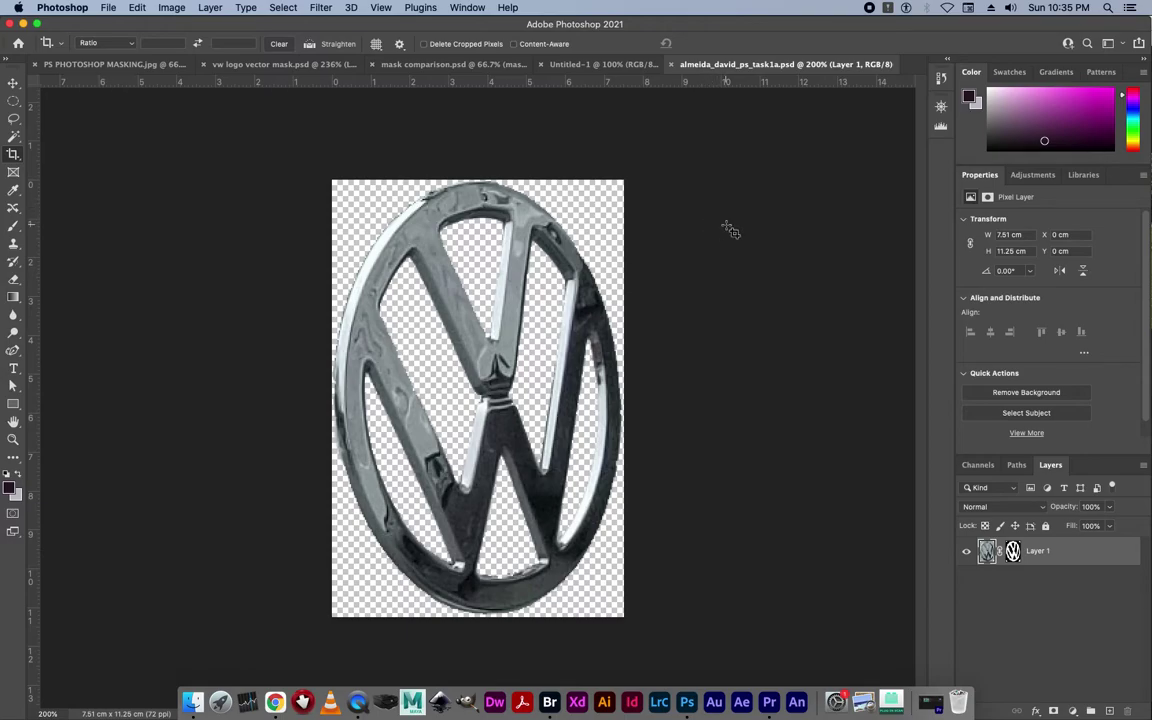
Select the Move tool and switch to QuickTime Player.
click(13, 82)
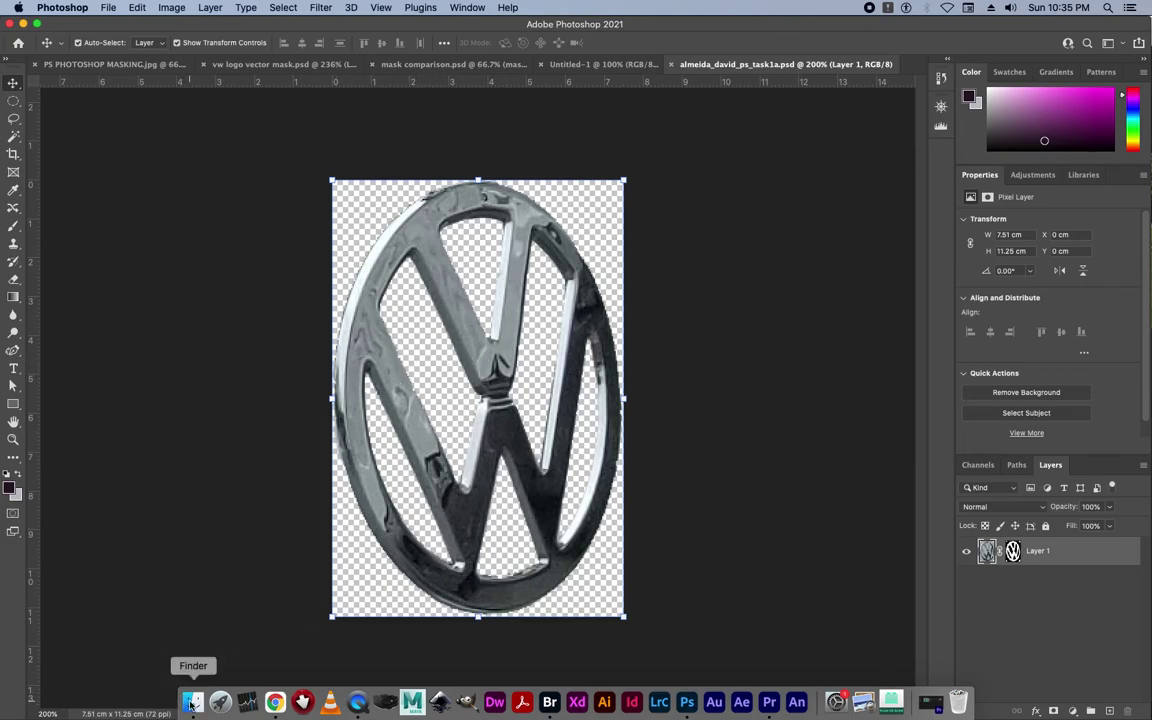
click(357, 702)
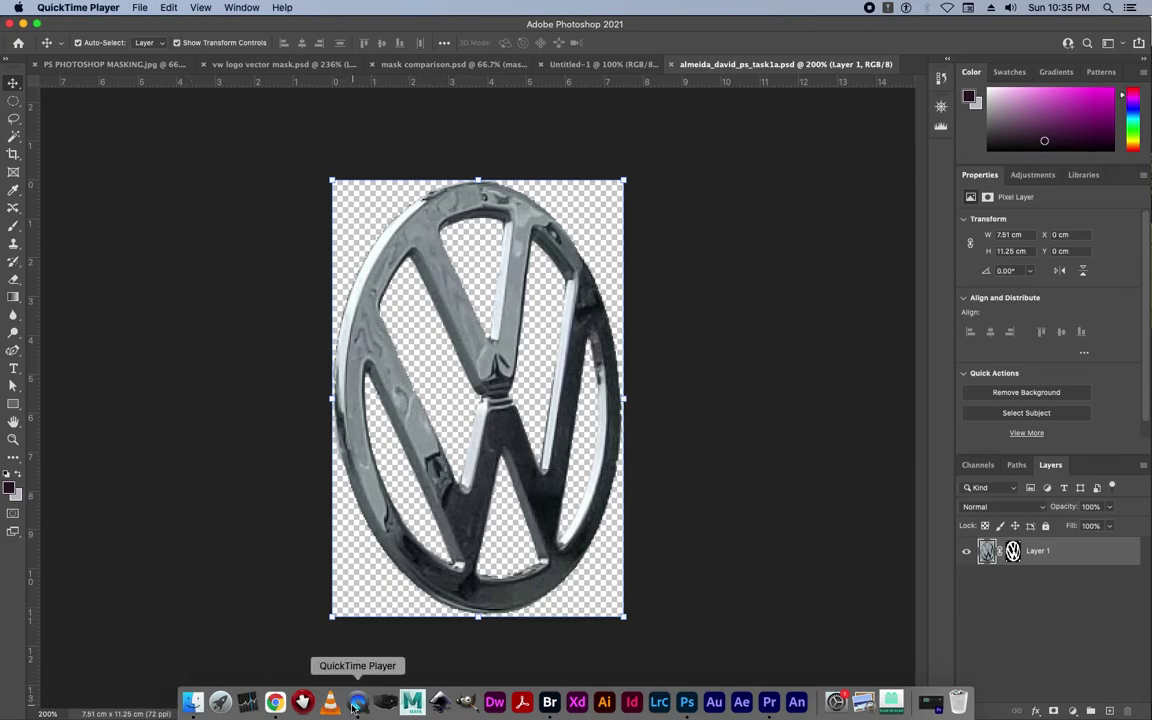